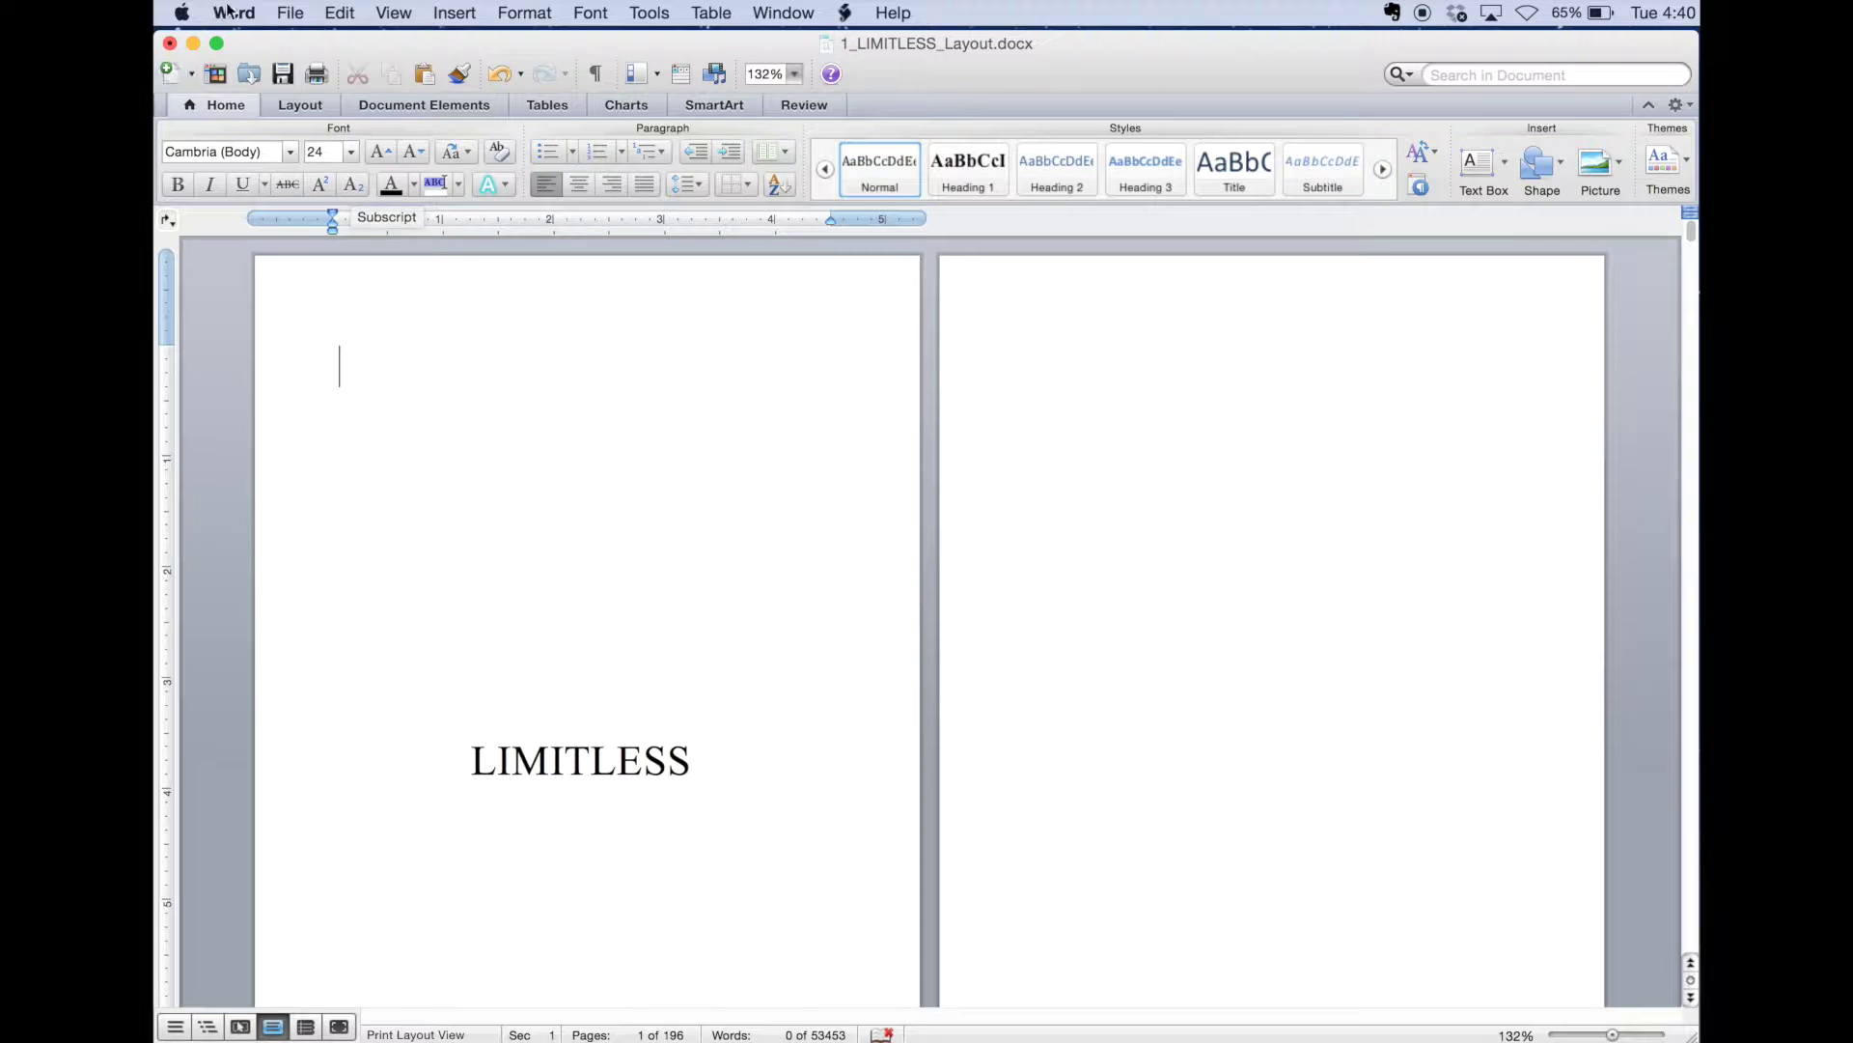
Open the page setup and make its Microsoft Word settings apply to the whole document
click(290, 14)
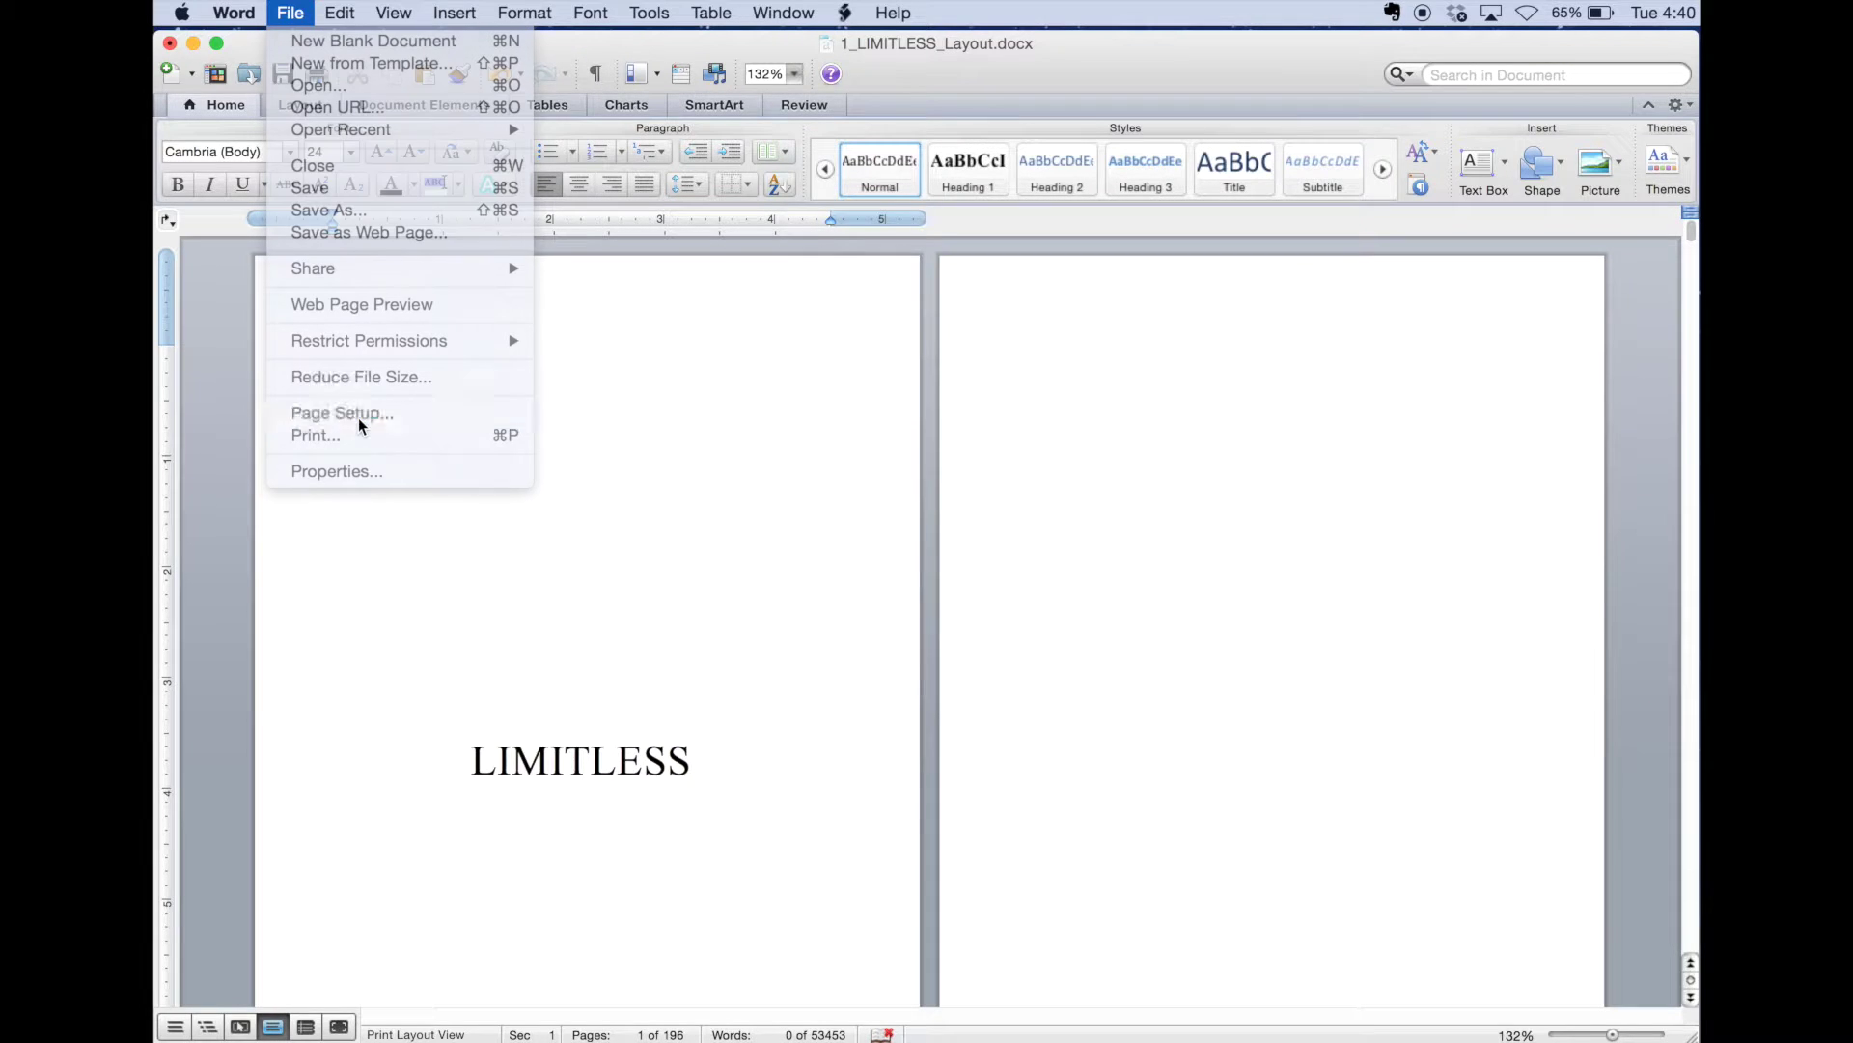
click(361, 413)
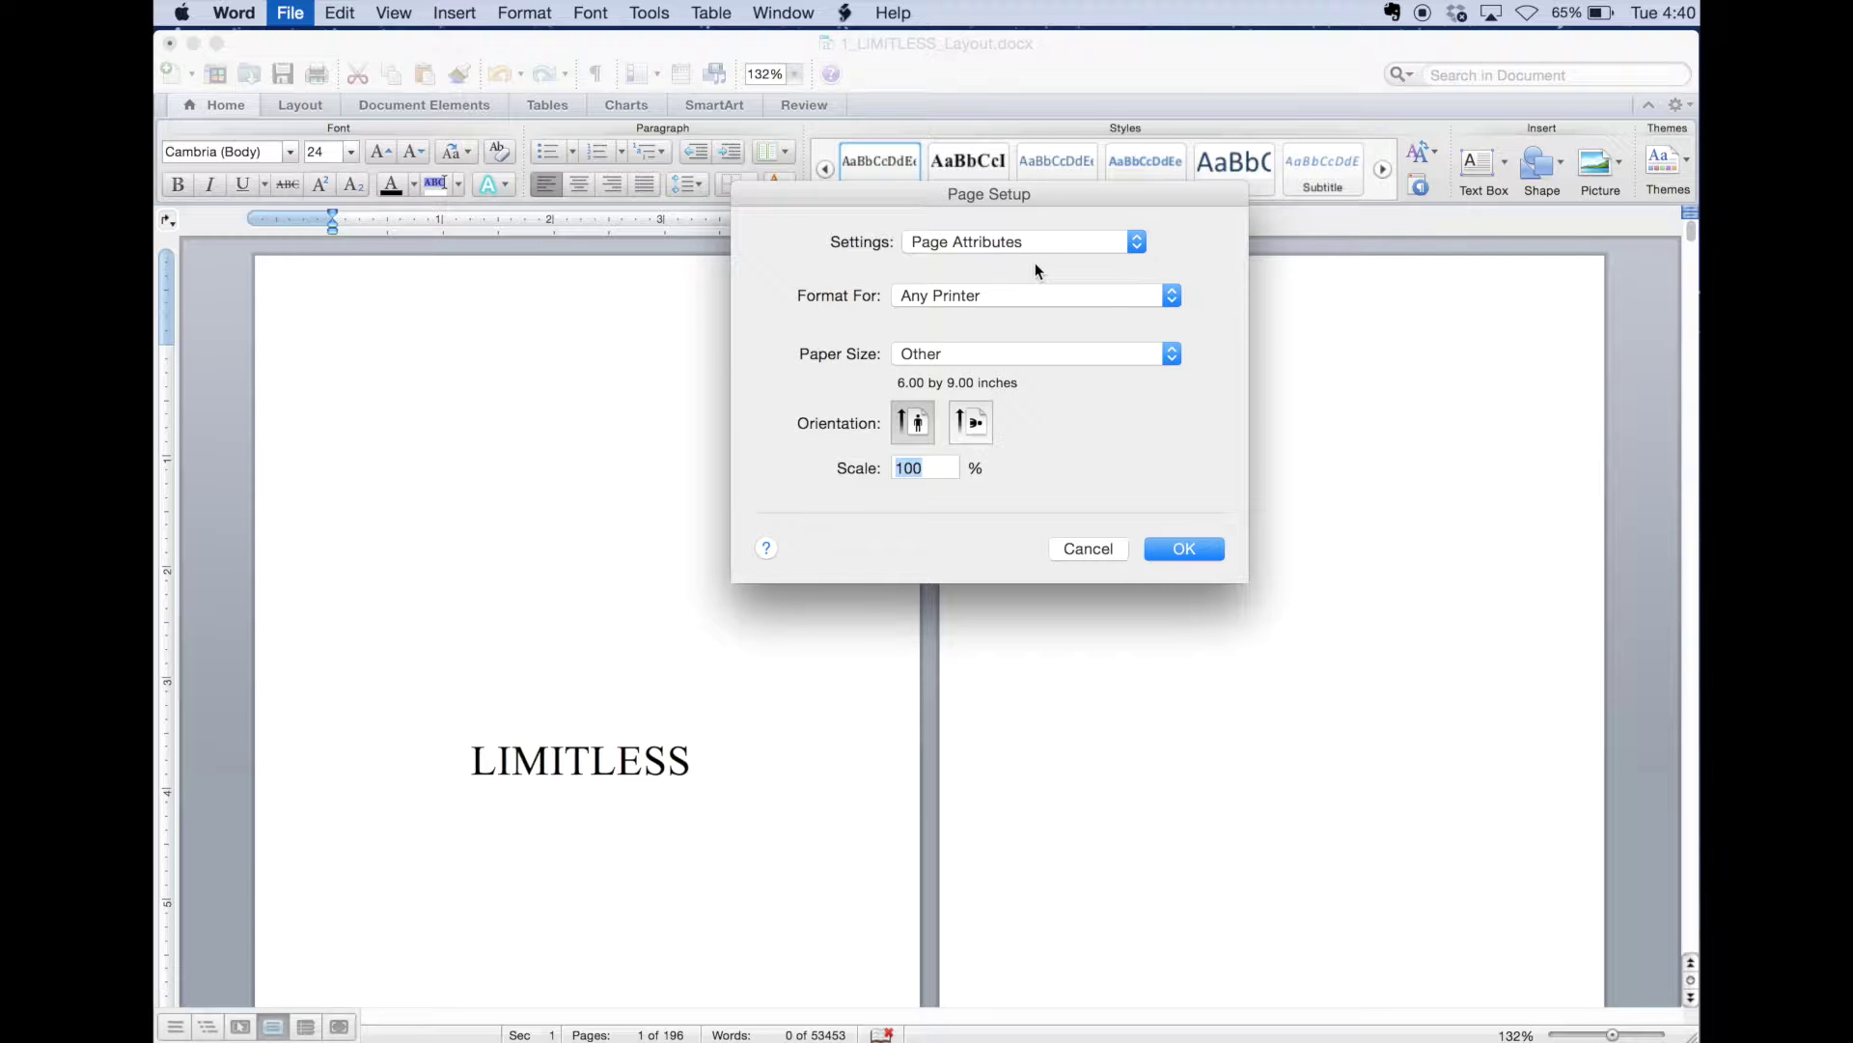
click(1138, 241)
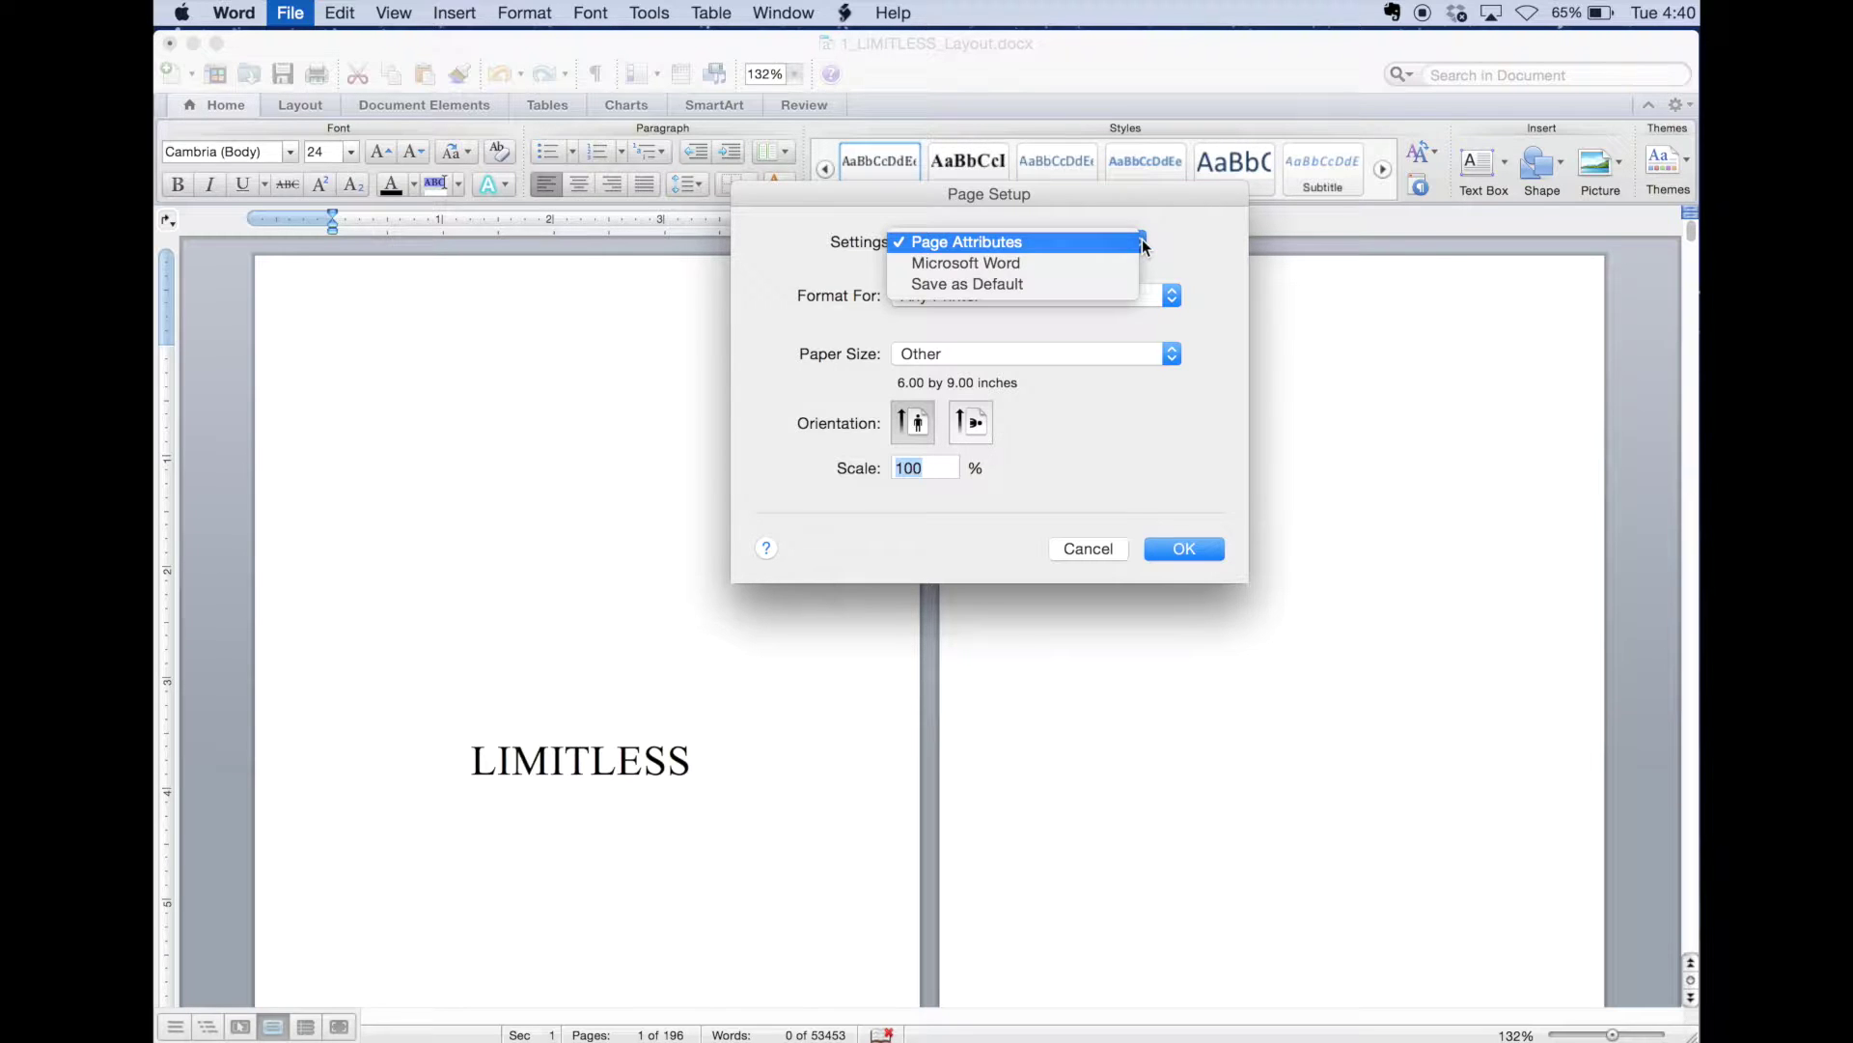
click(1065, 261)
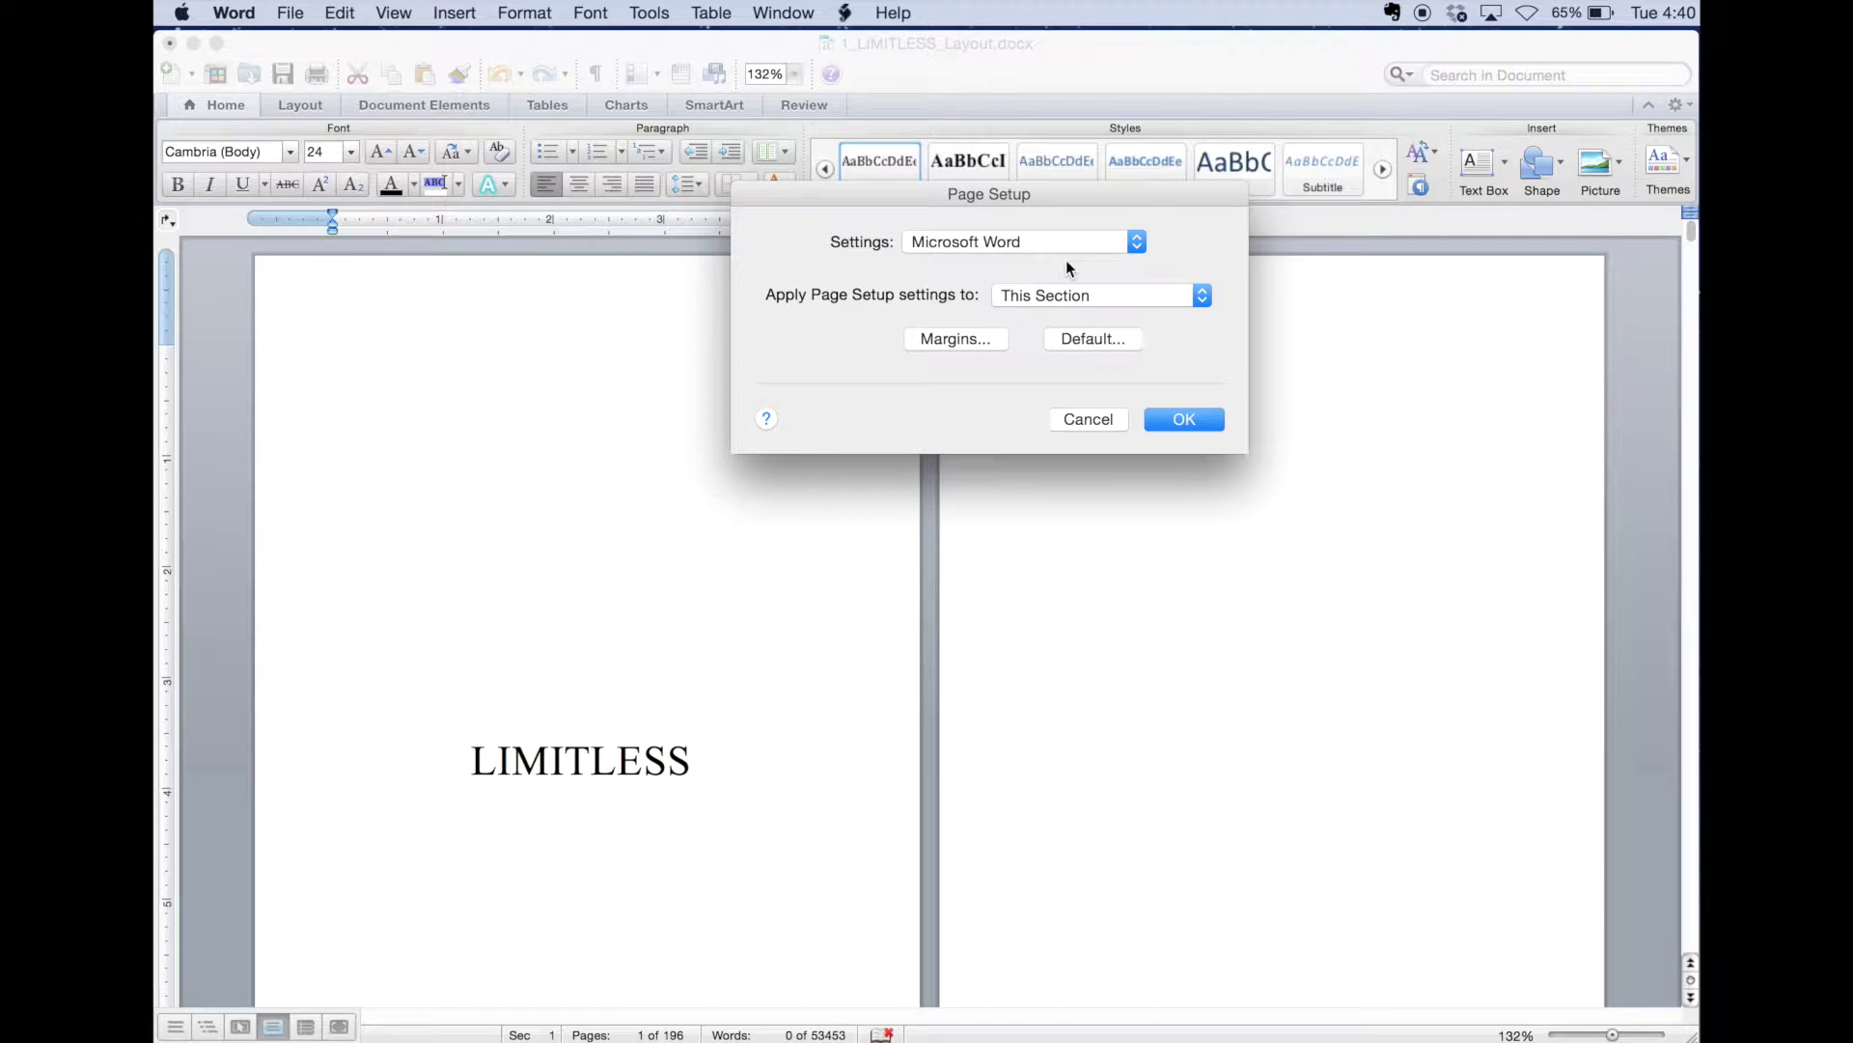
click(1203, 296)
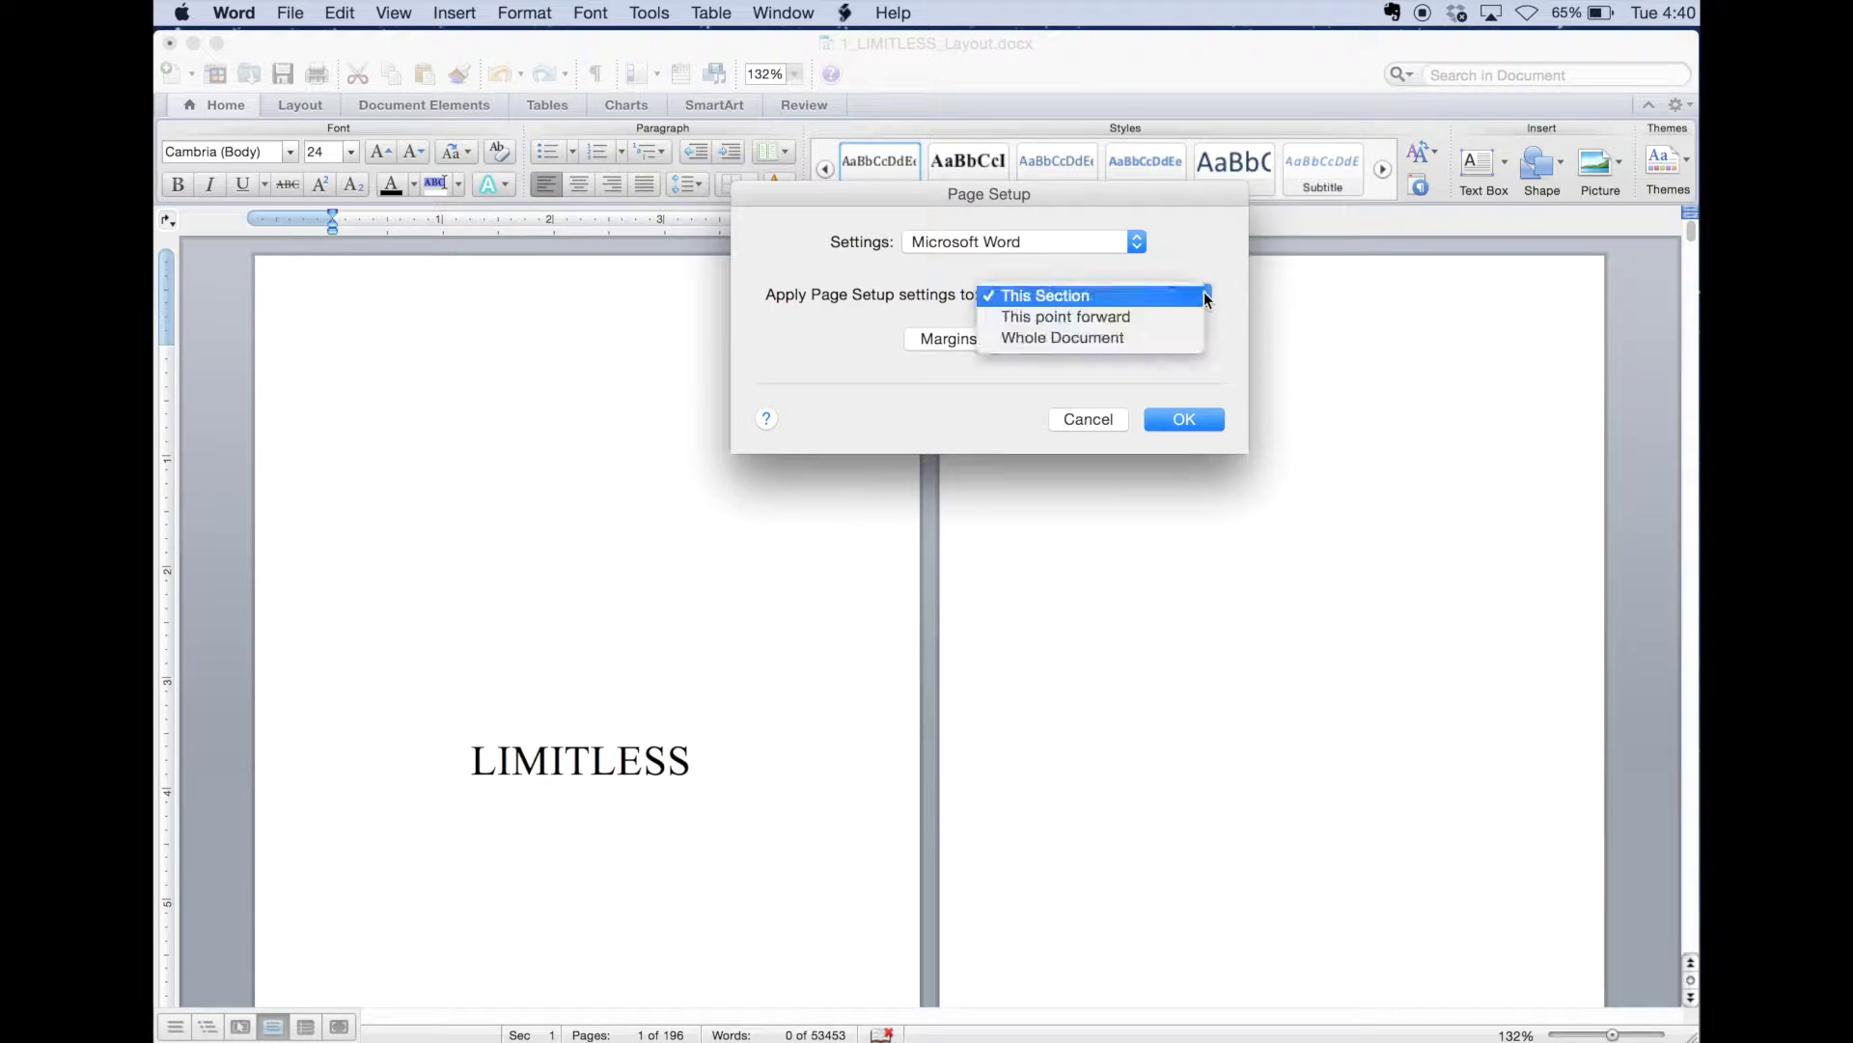
click(1138, 338)
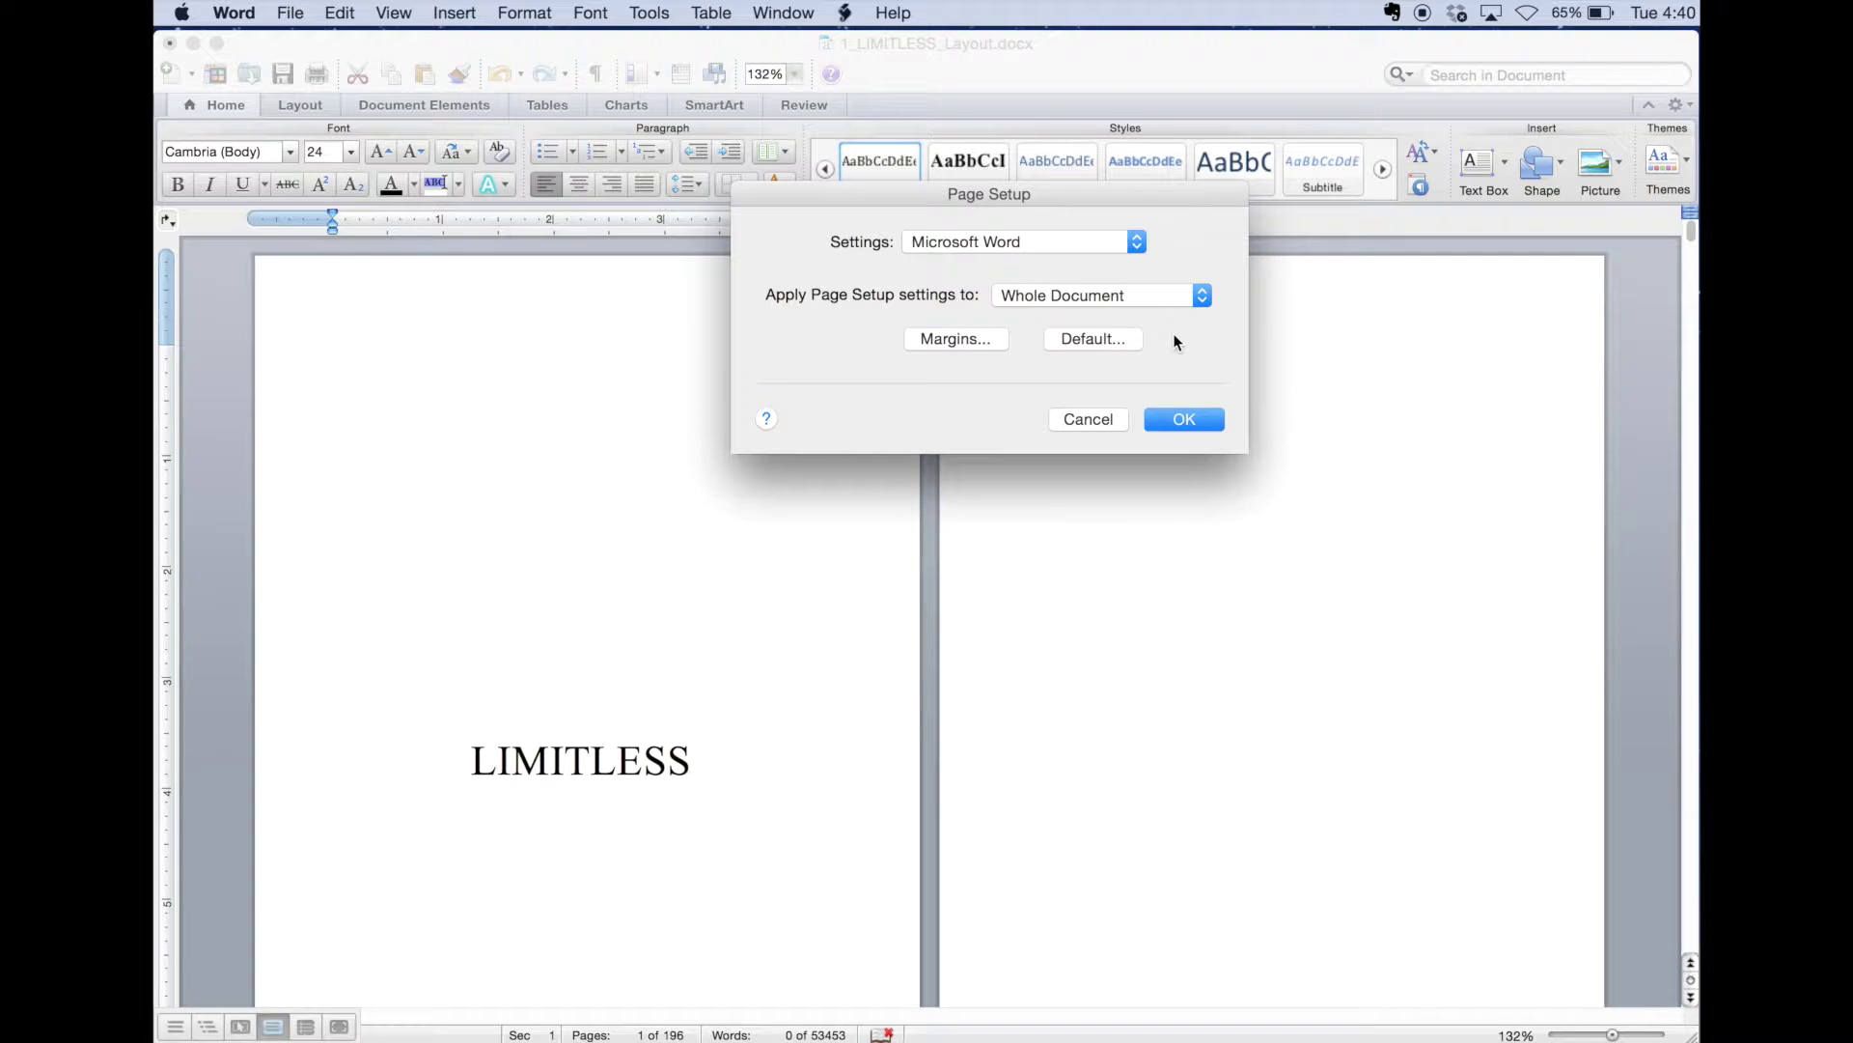
Go through the document margins settings to the paper sizes and add a custom size named Book 5x8
click(970, 338)
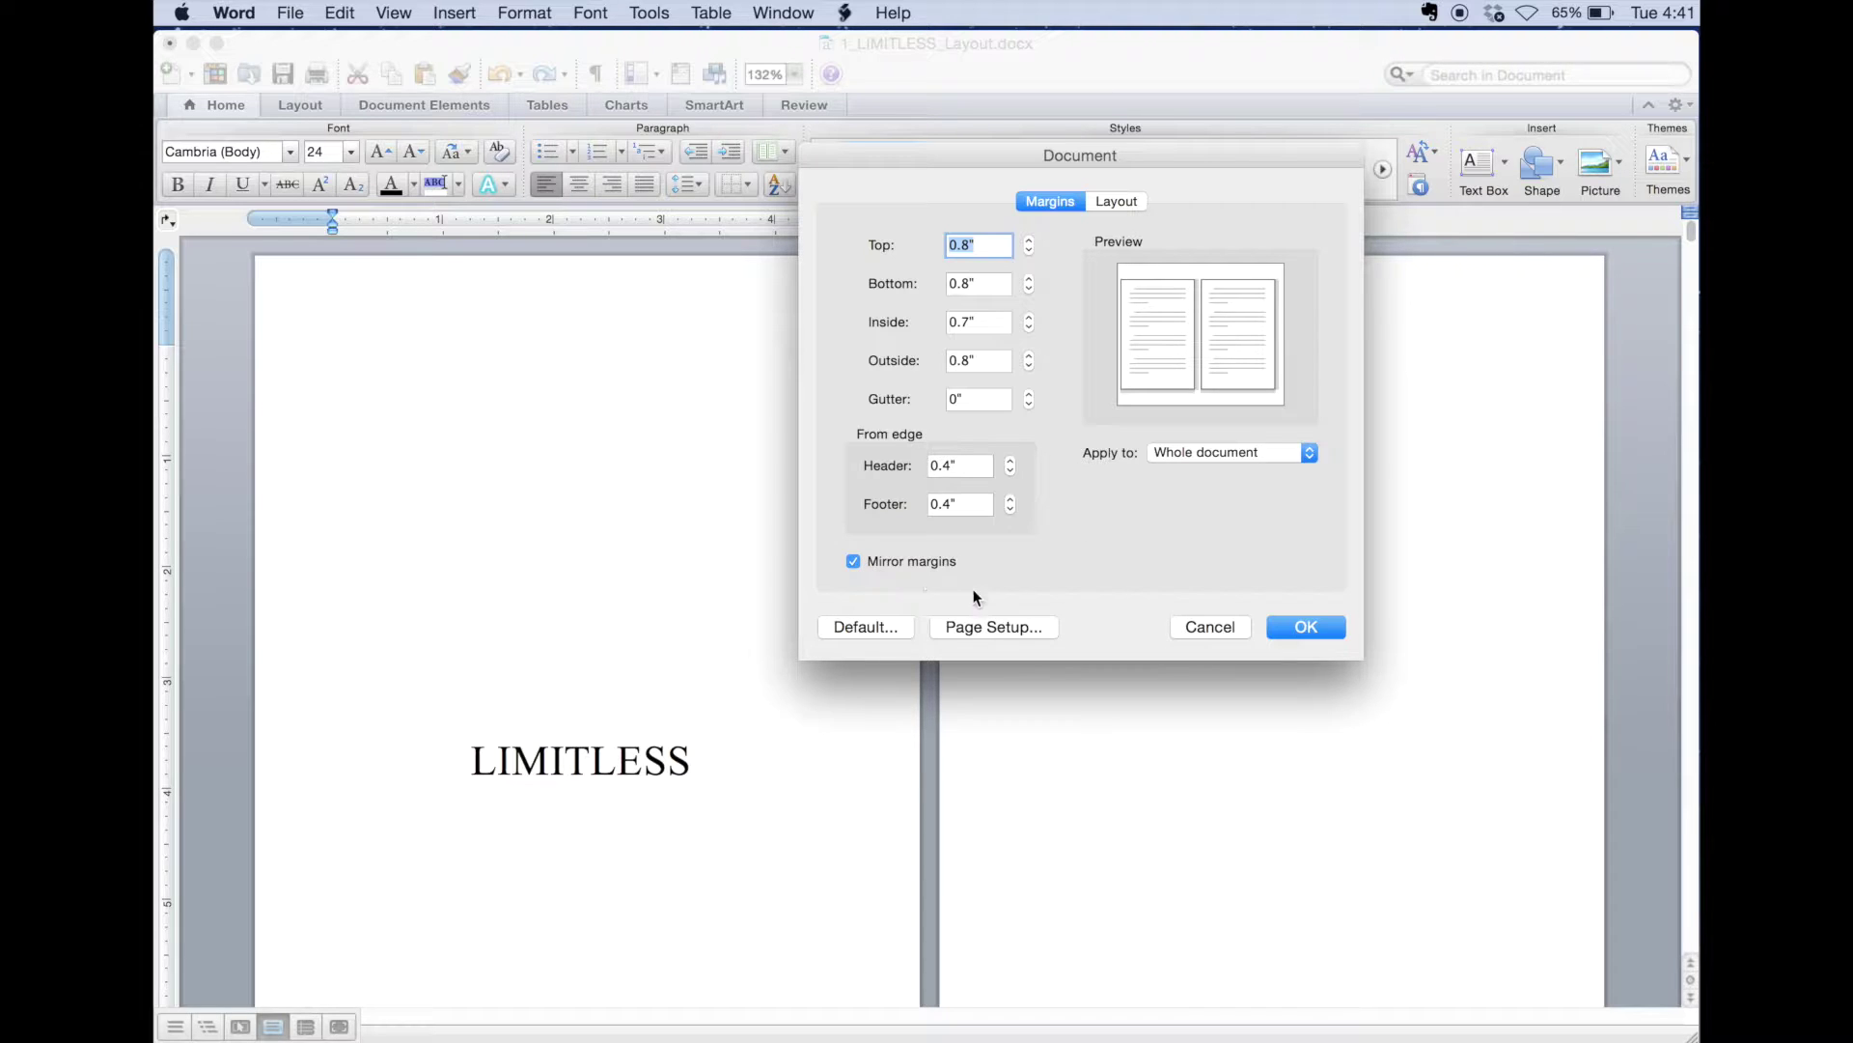
click(1014, 637)
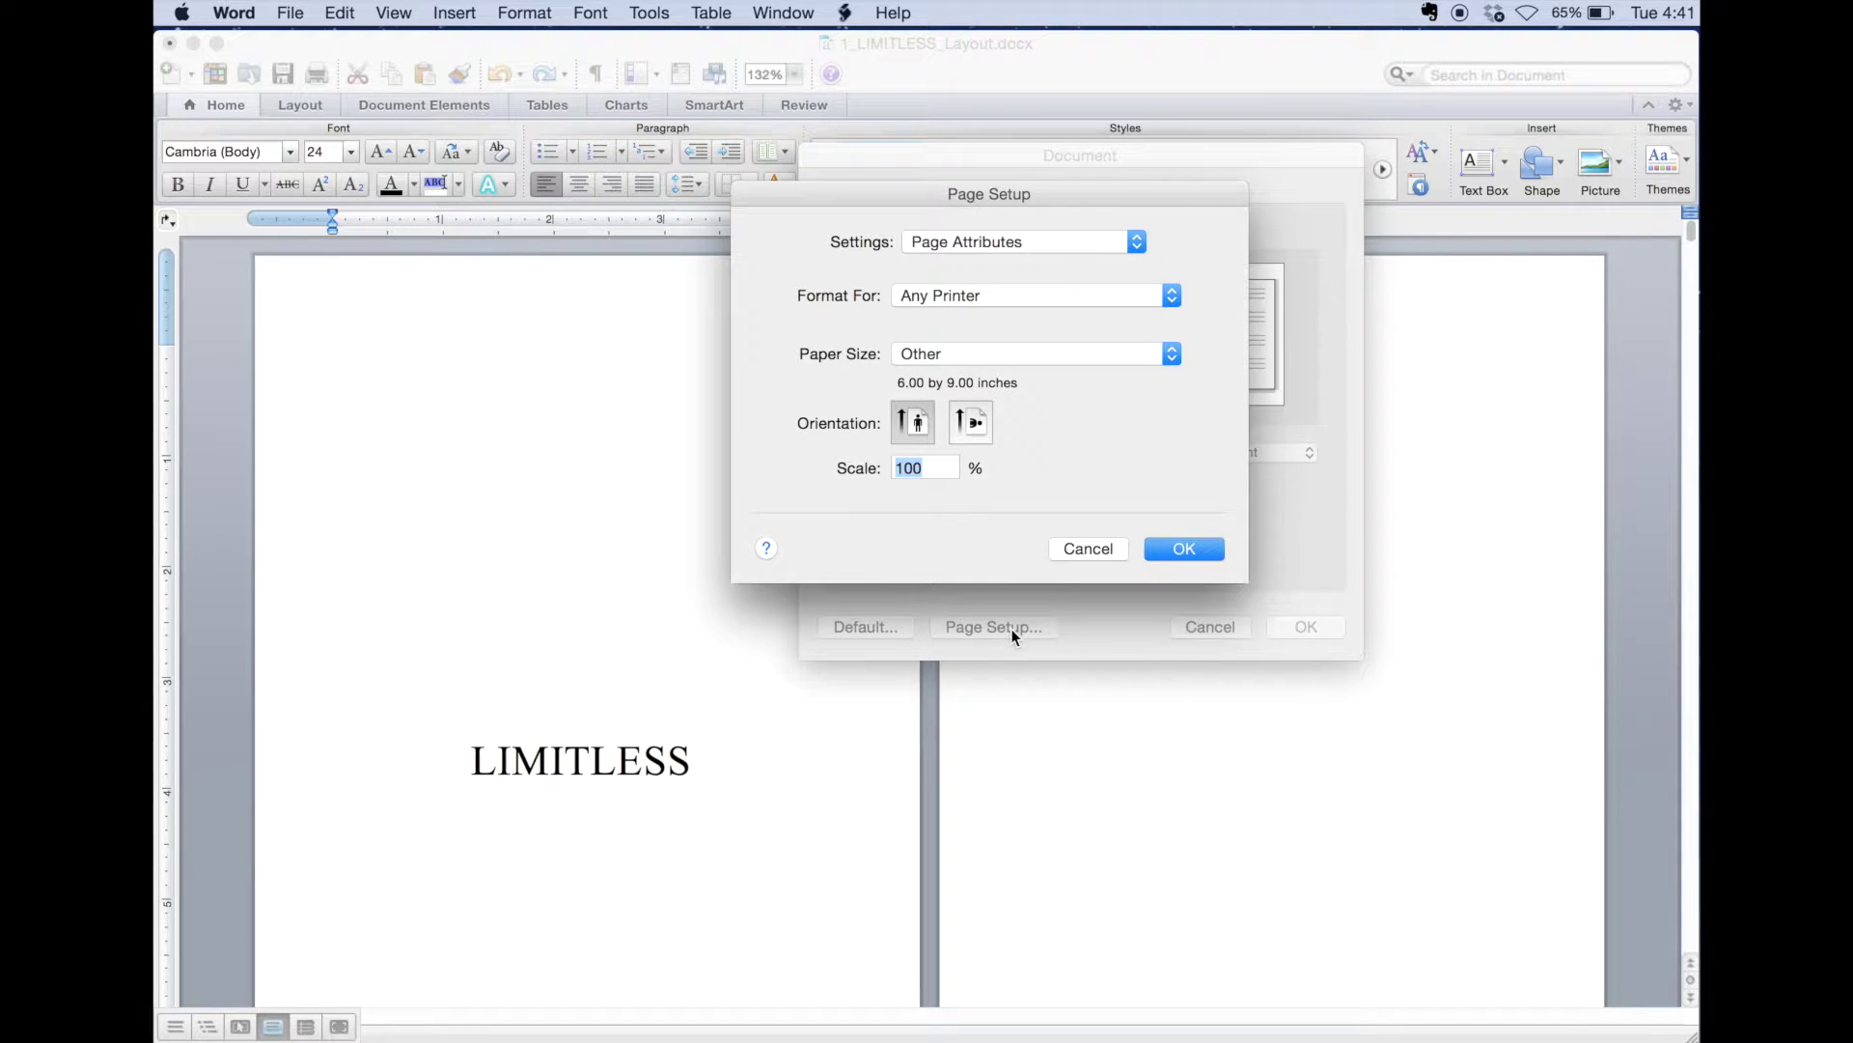
click(1173, 354)
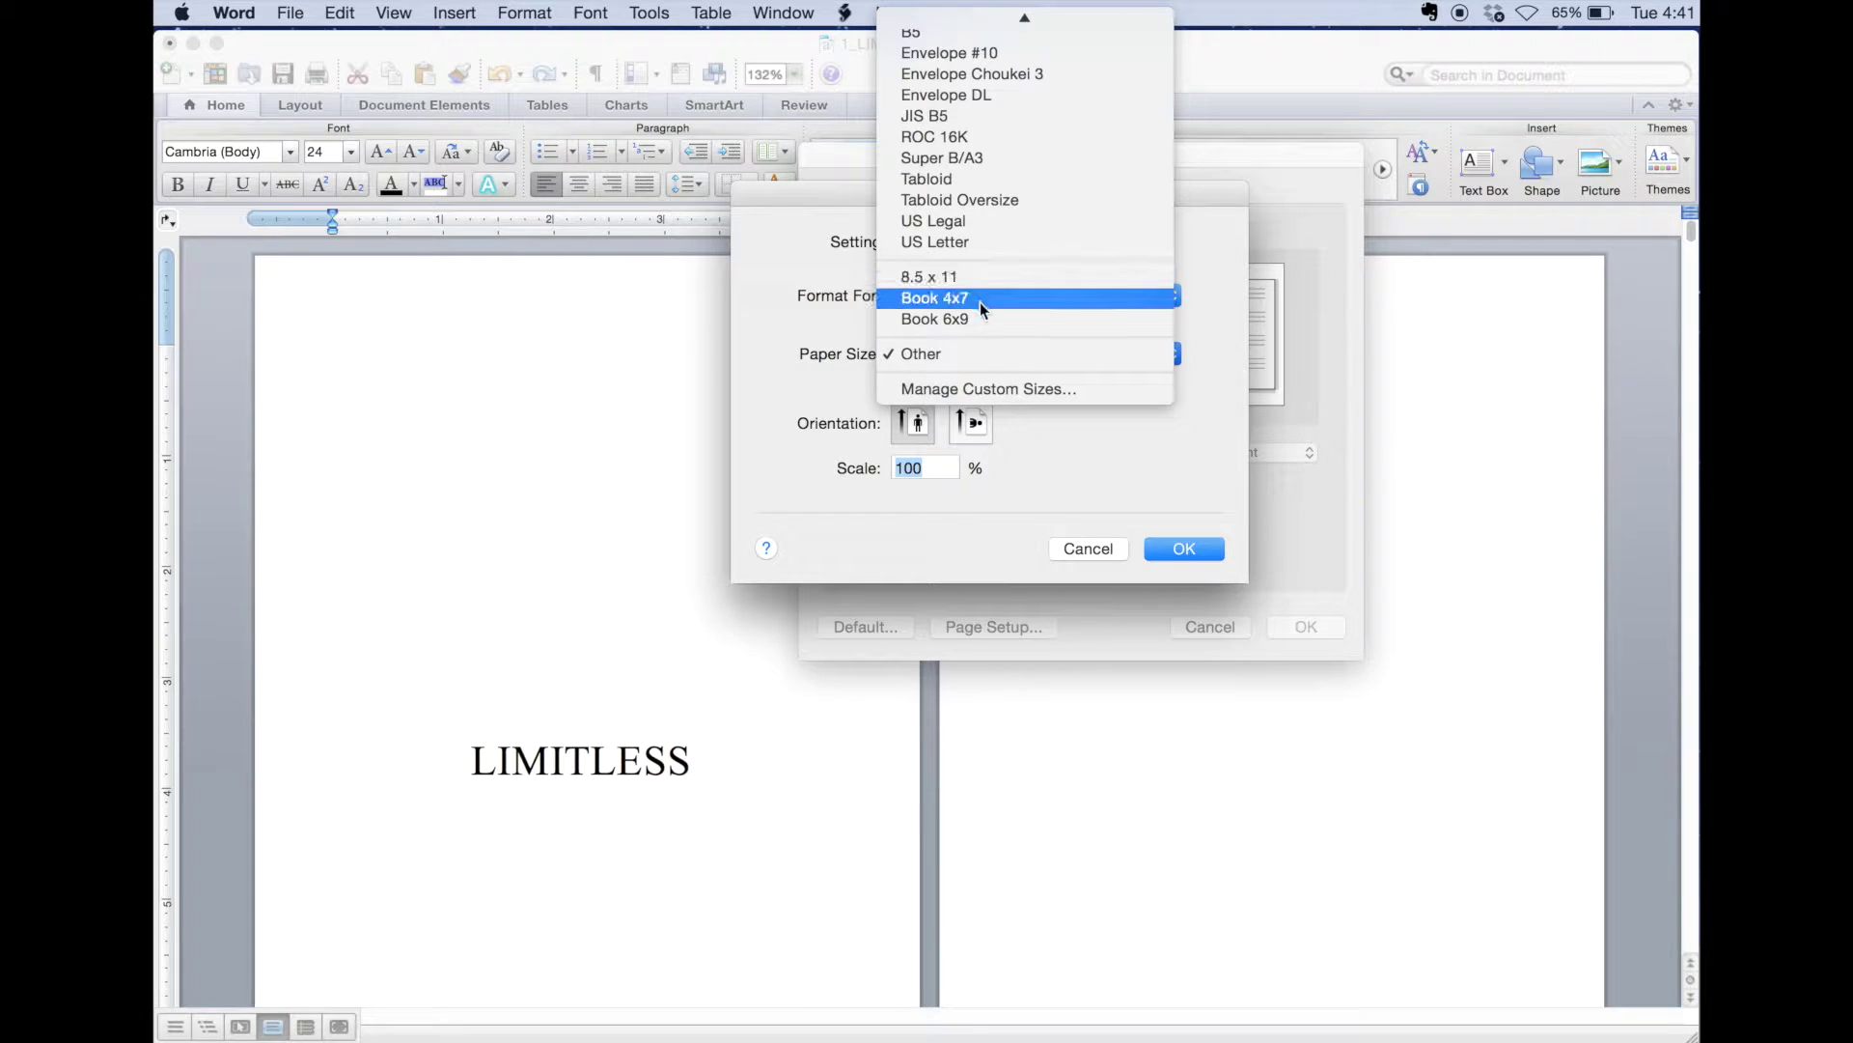
click(1050, 390)
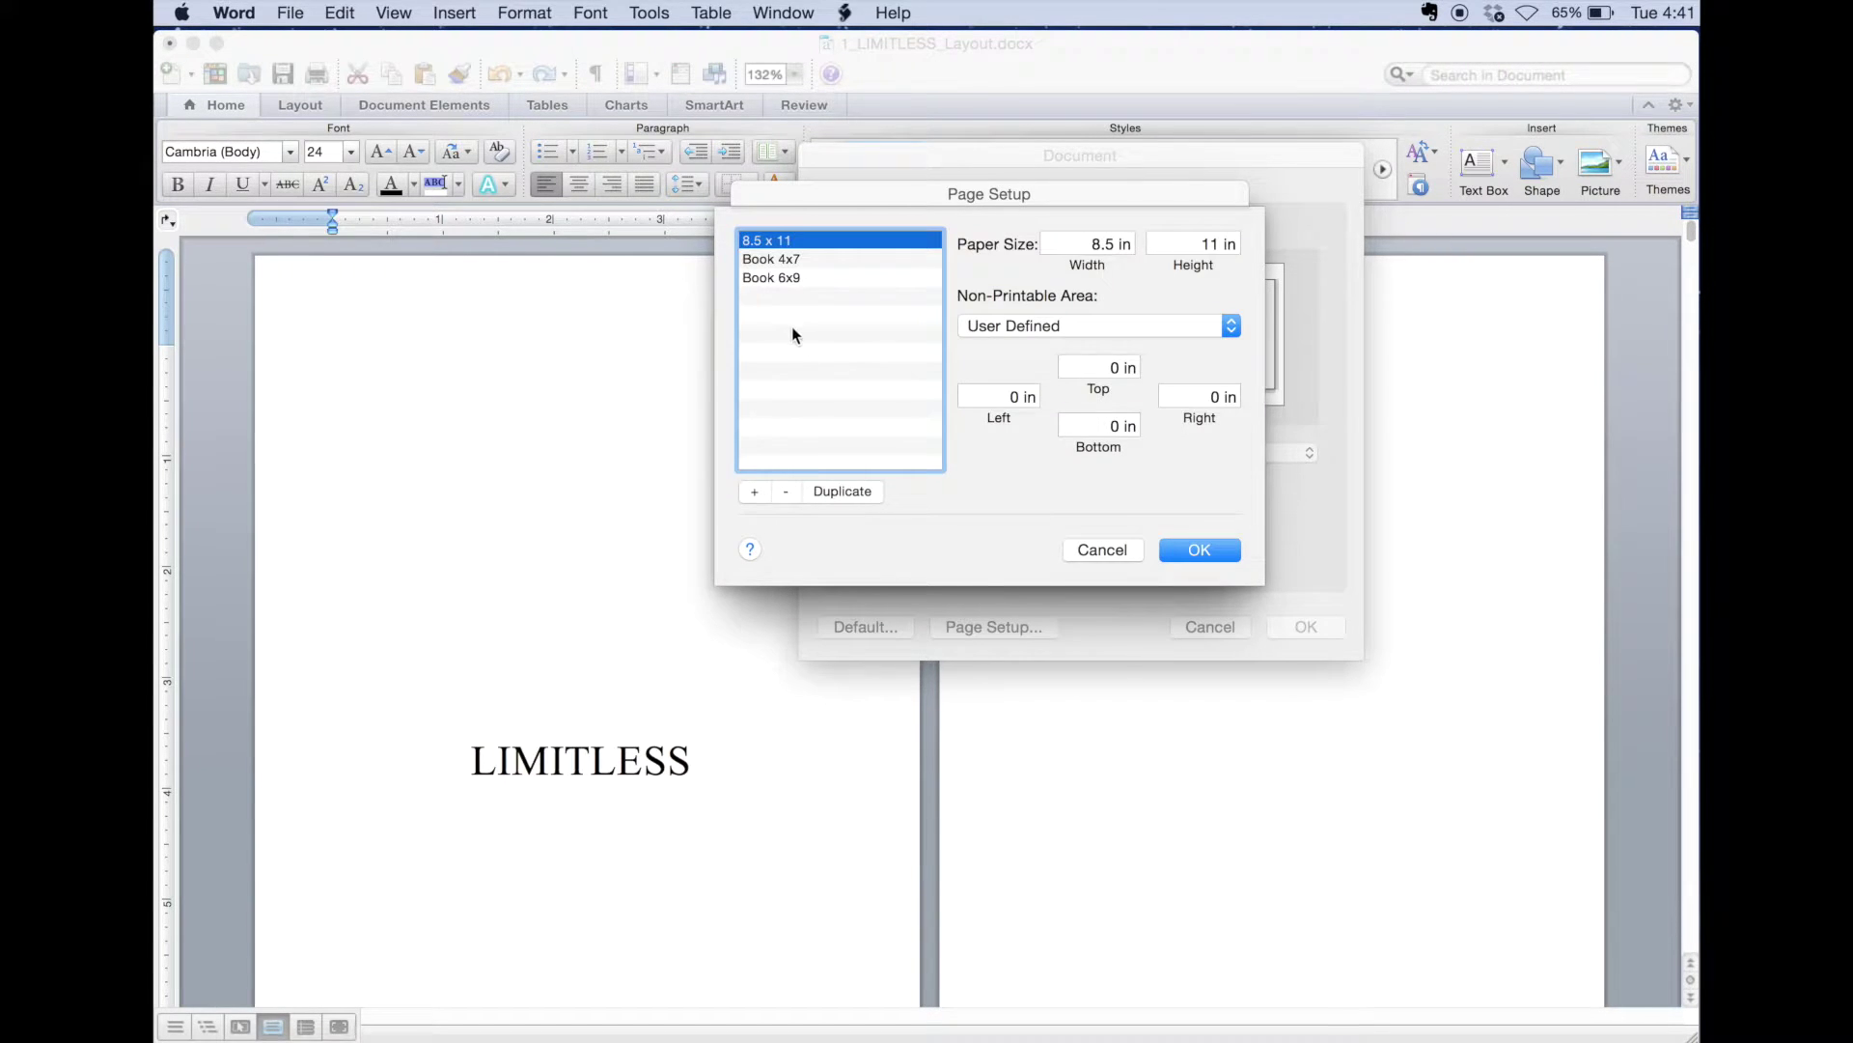
click(754, 492)
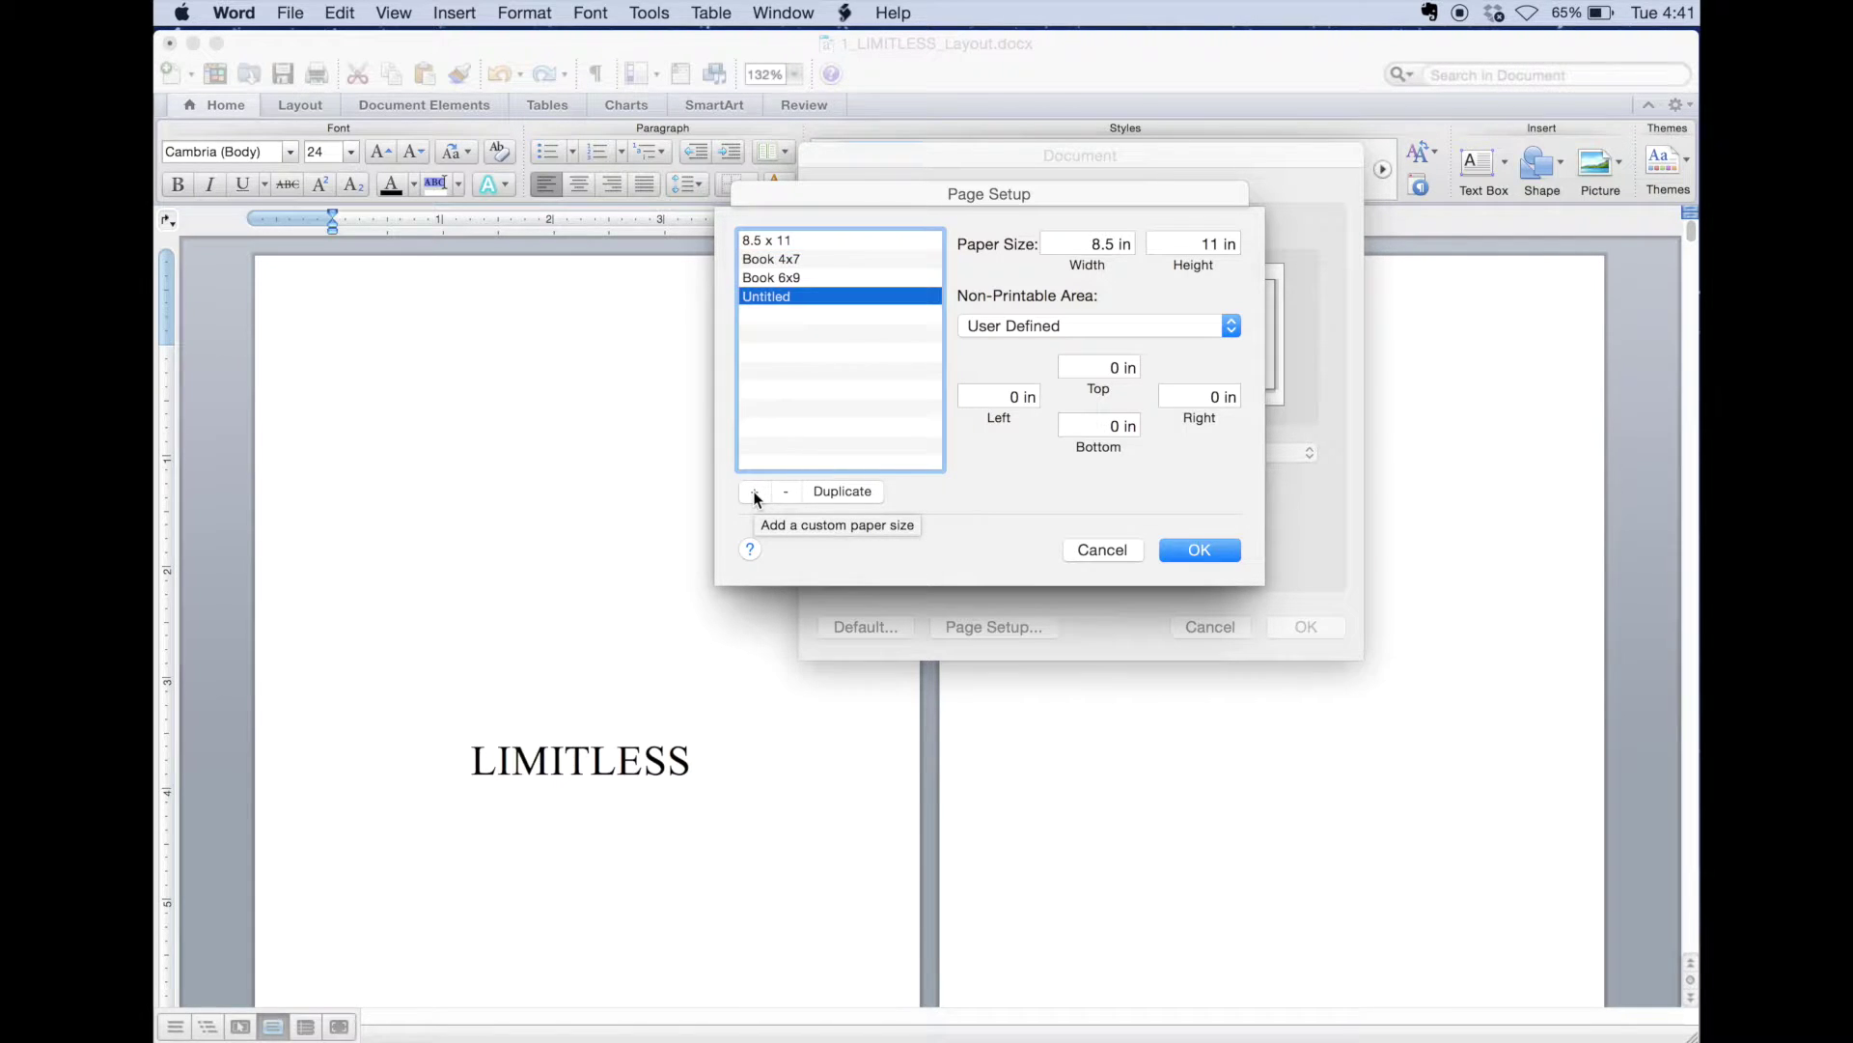
double_click(795, 297)
key(BackSpace)
text(Book)
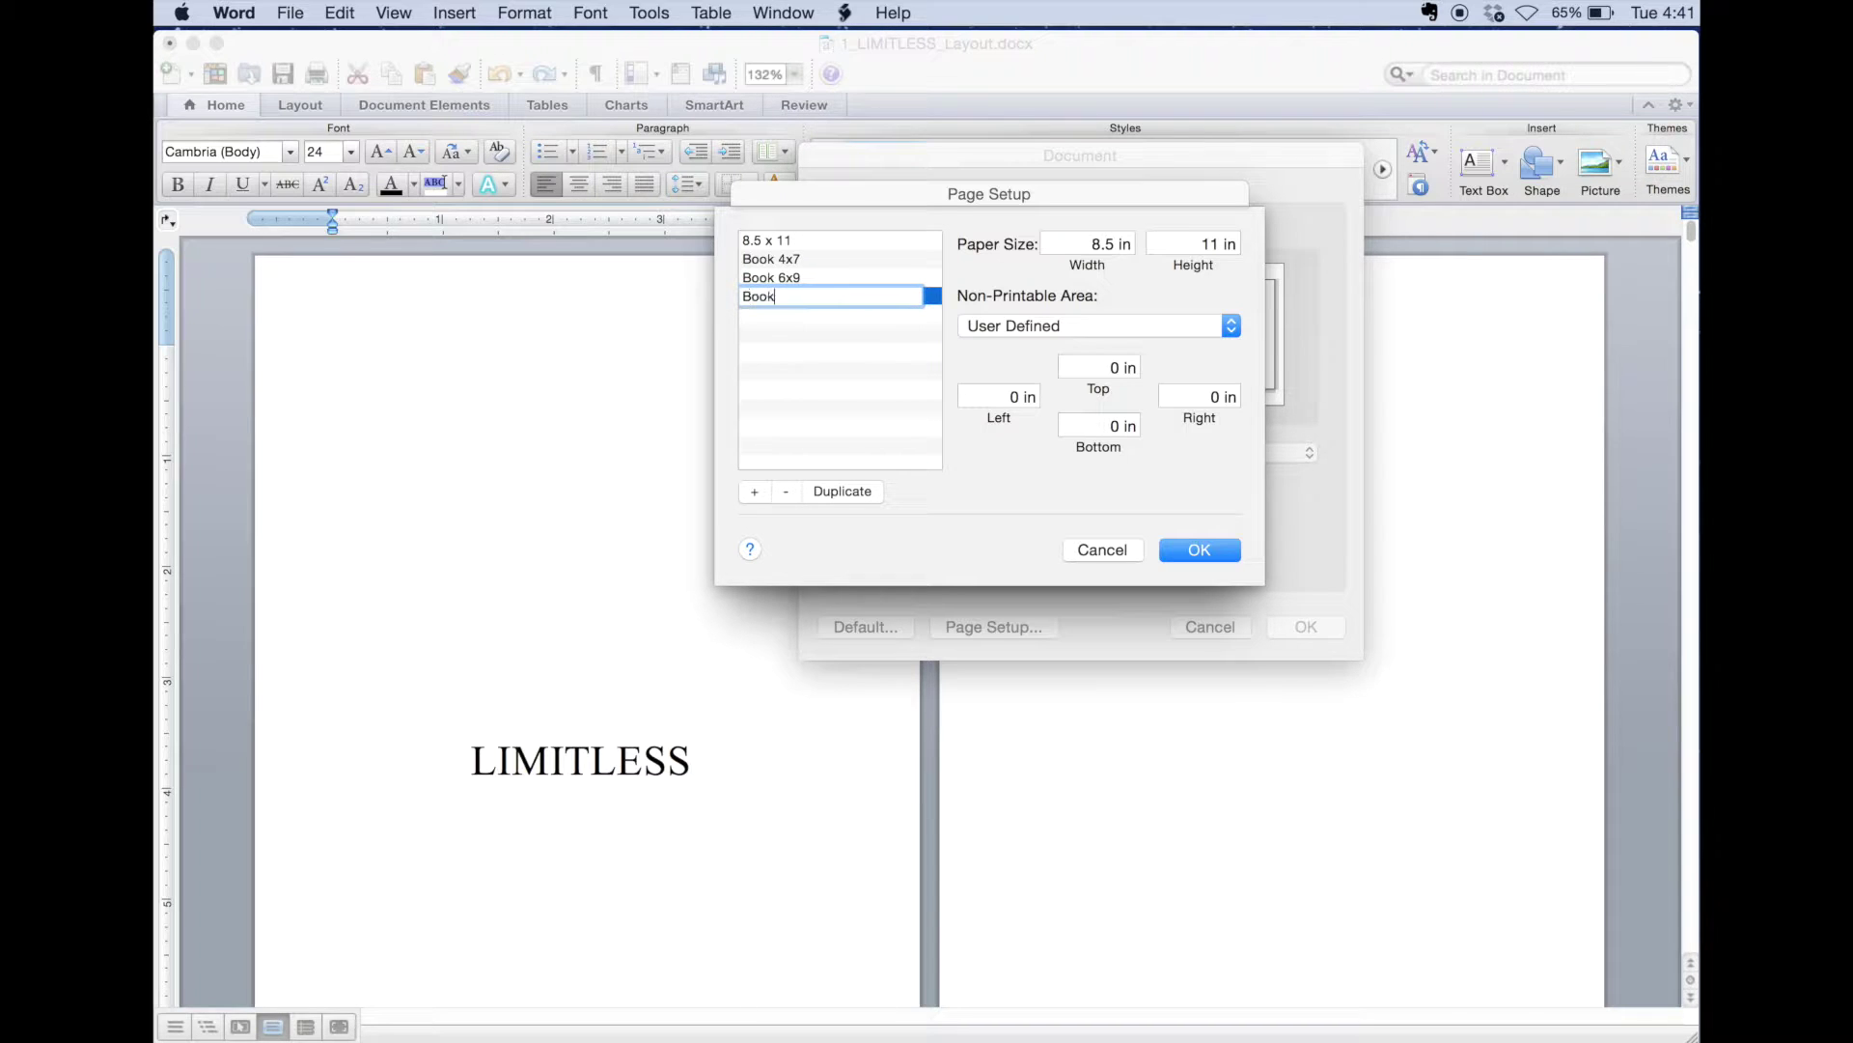
text( 5x8)
Set the Book 5x8 paper size to 5 in wide and 8 in high
click(1091, 244)
click(1091, 244)
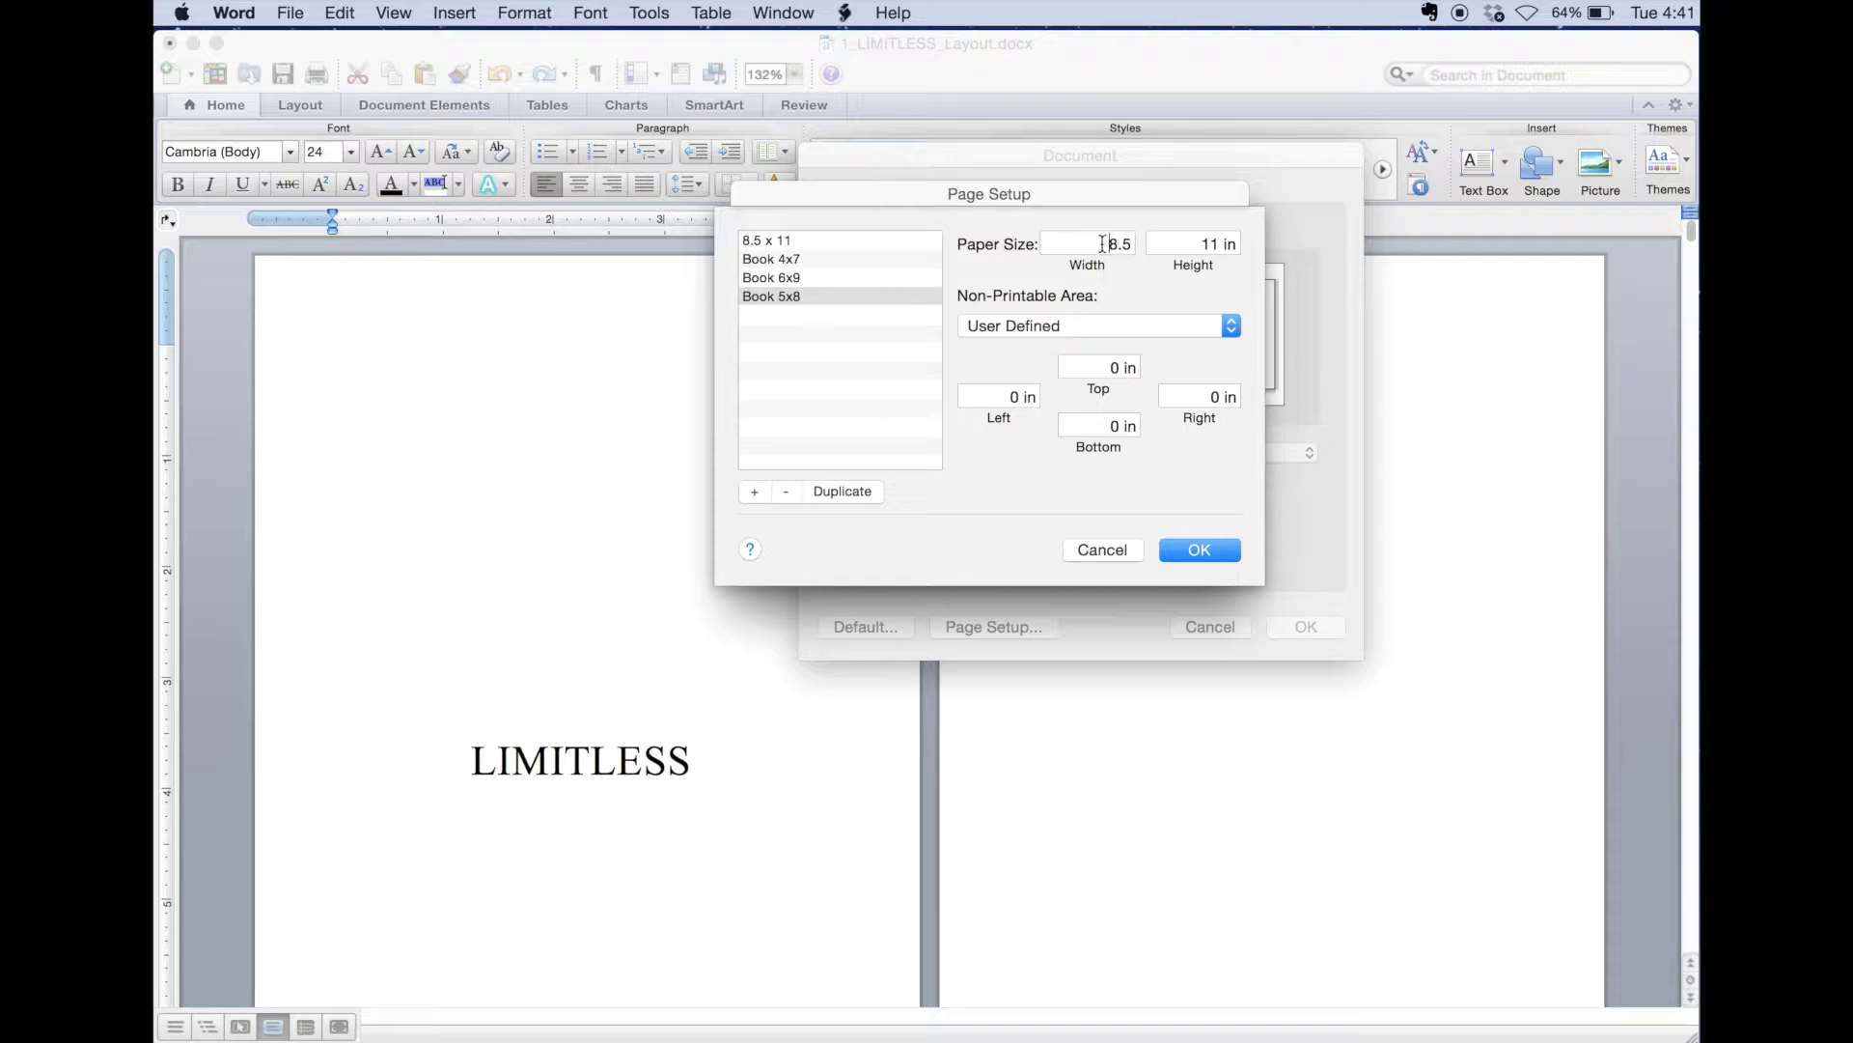
drag(1103, 244, 1155, 245)
text(5)
key(Tab)
Set the top and left non-printable margins of the Book 5x8 size to .25 in
click(1103, 365)
drag(1104, 367, 1148, 372)
text(.5)
key(BackSpace)
text(25)
key(Tab)
text(.25)
key(Tab)
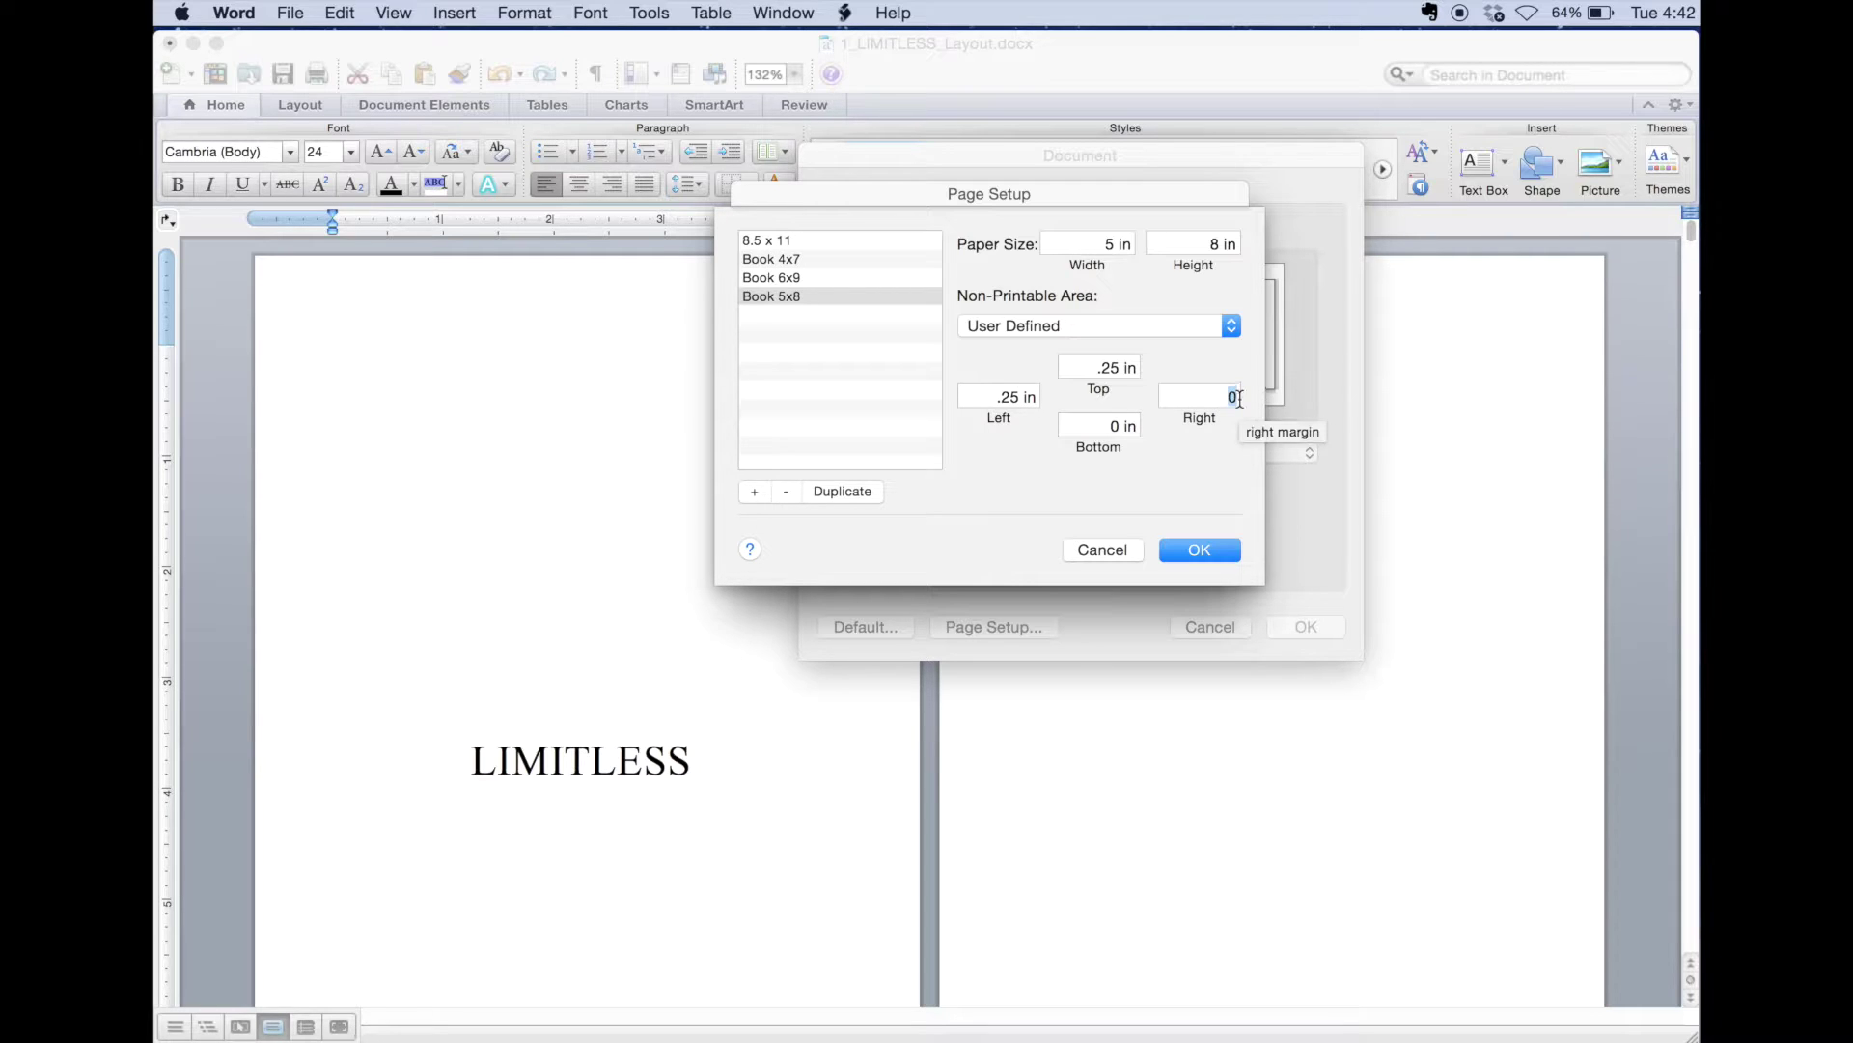
Set the right and bottom non-printable margins to .25 in and save the Book 5x8 custom size
text(.25)
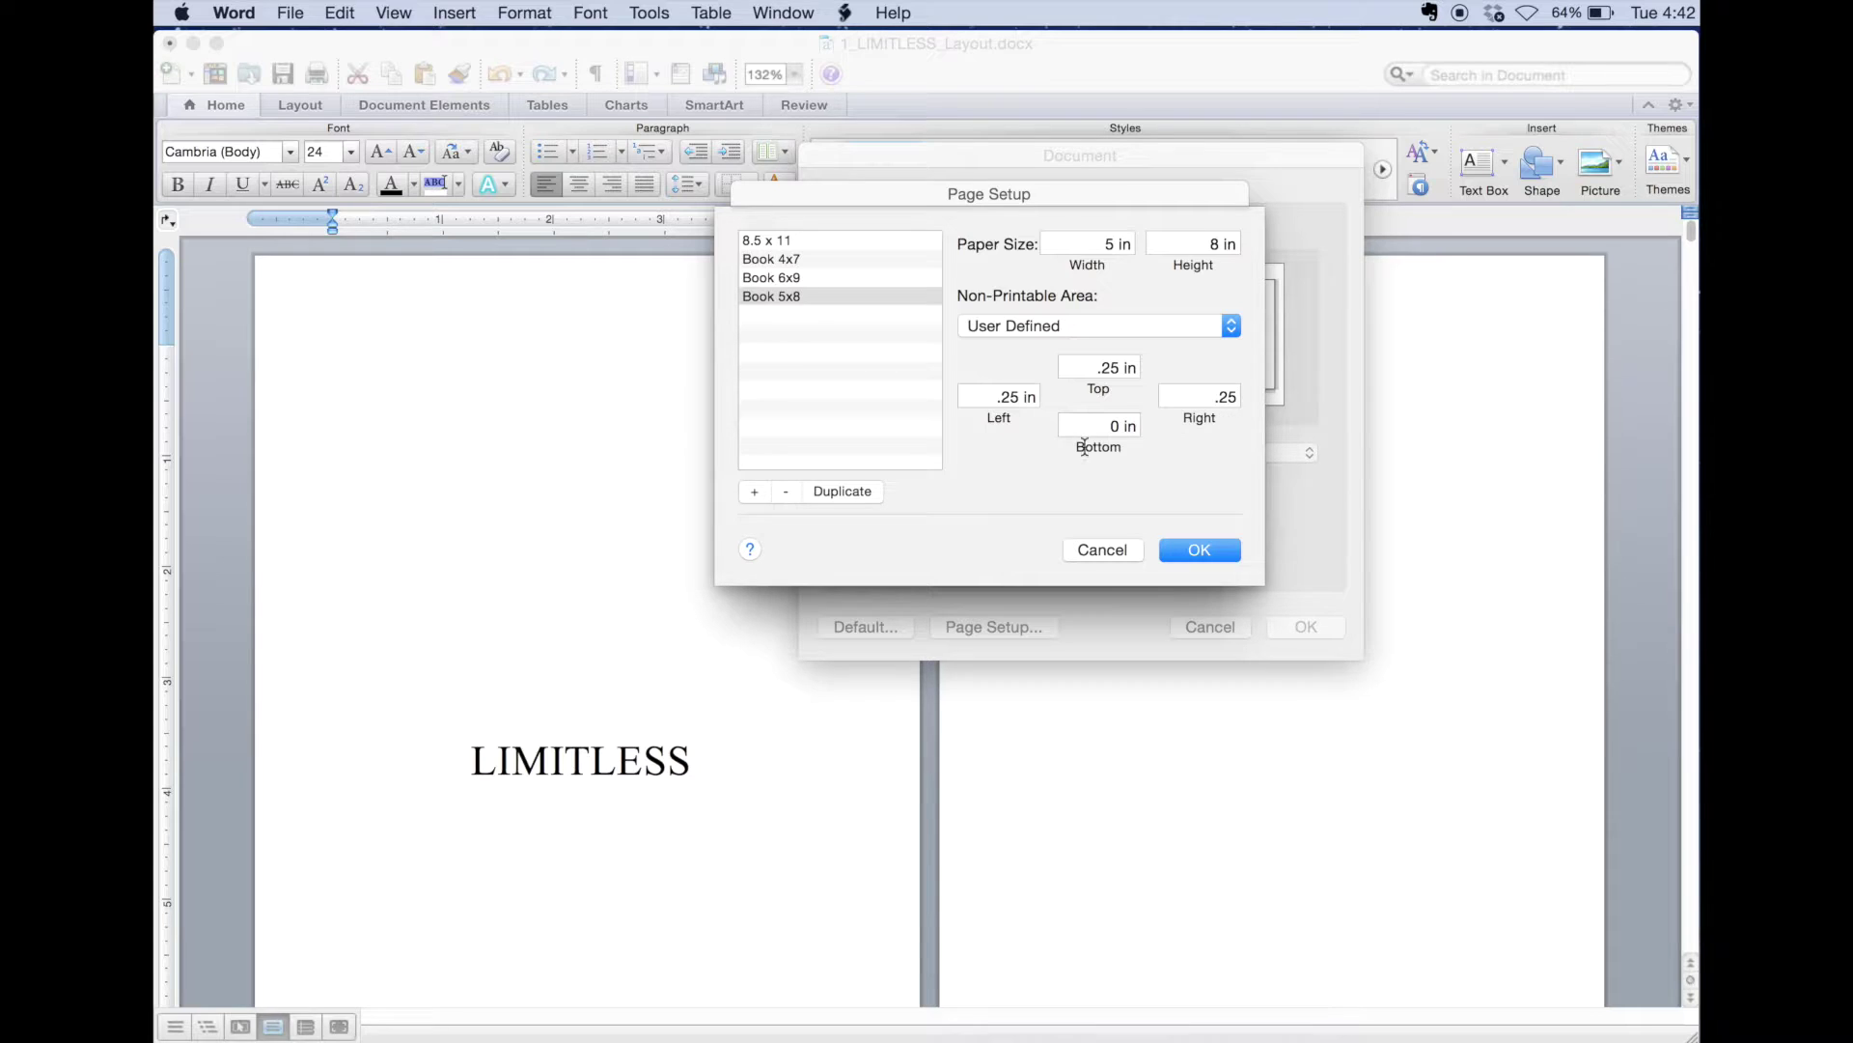
key(Tab)
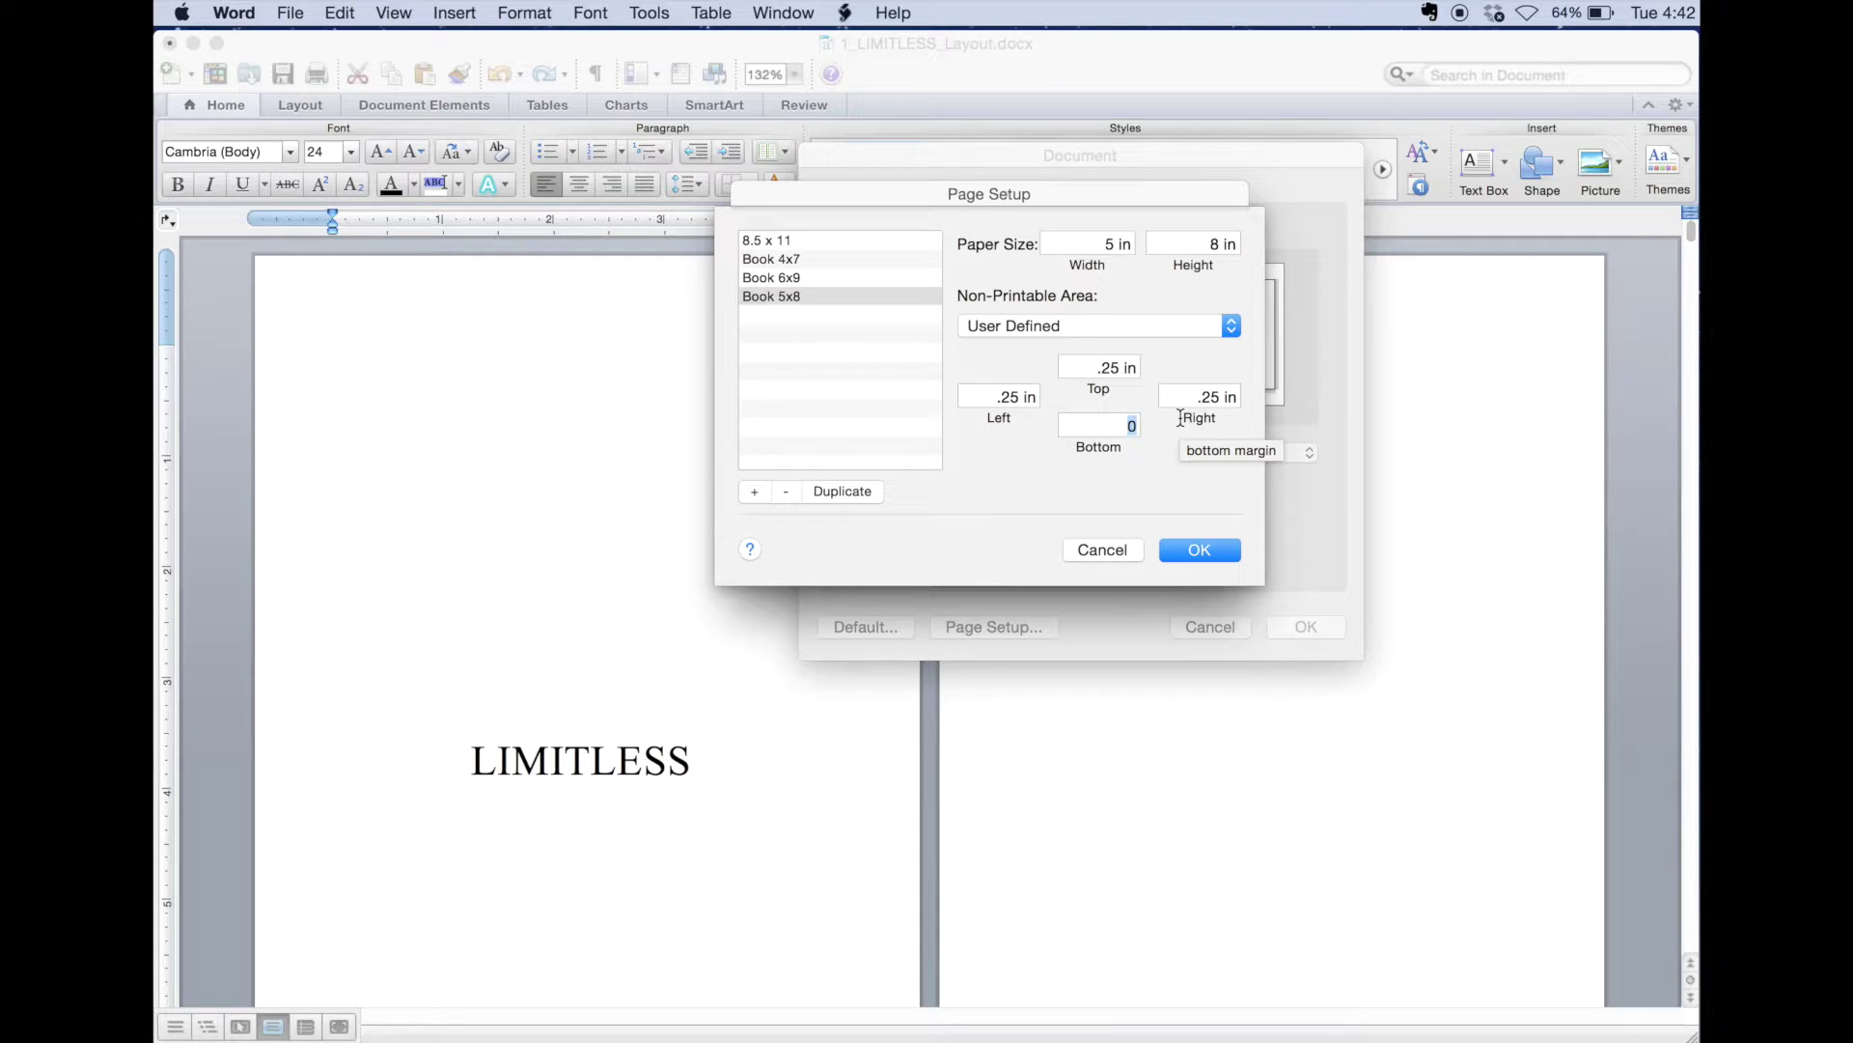
text(25)
key(BackSpace)
key(BackSpace)
text(.25)
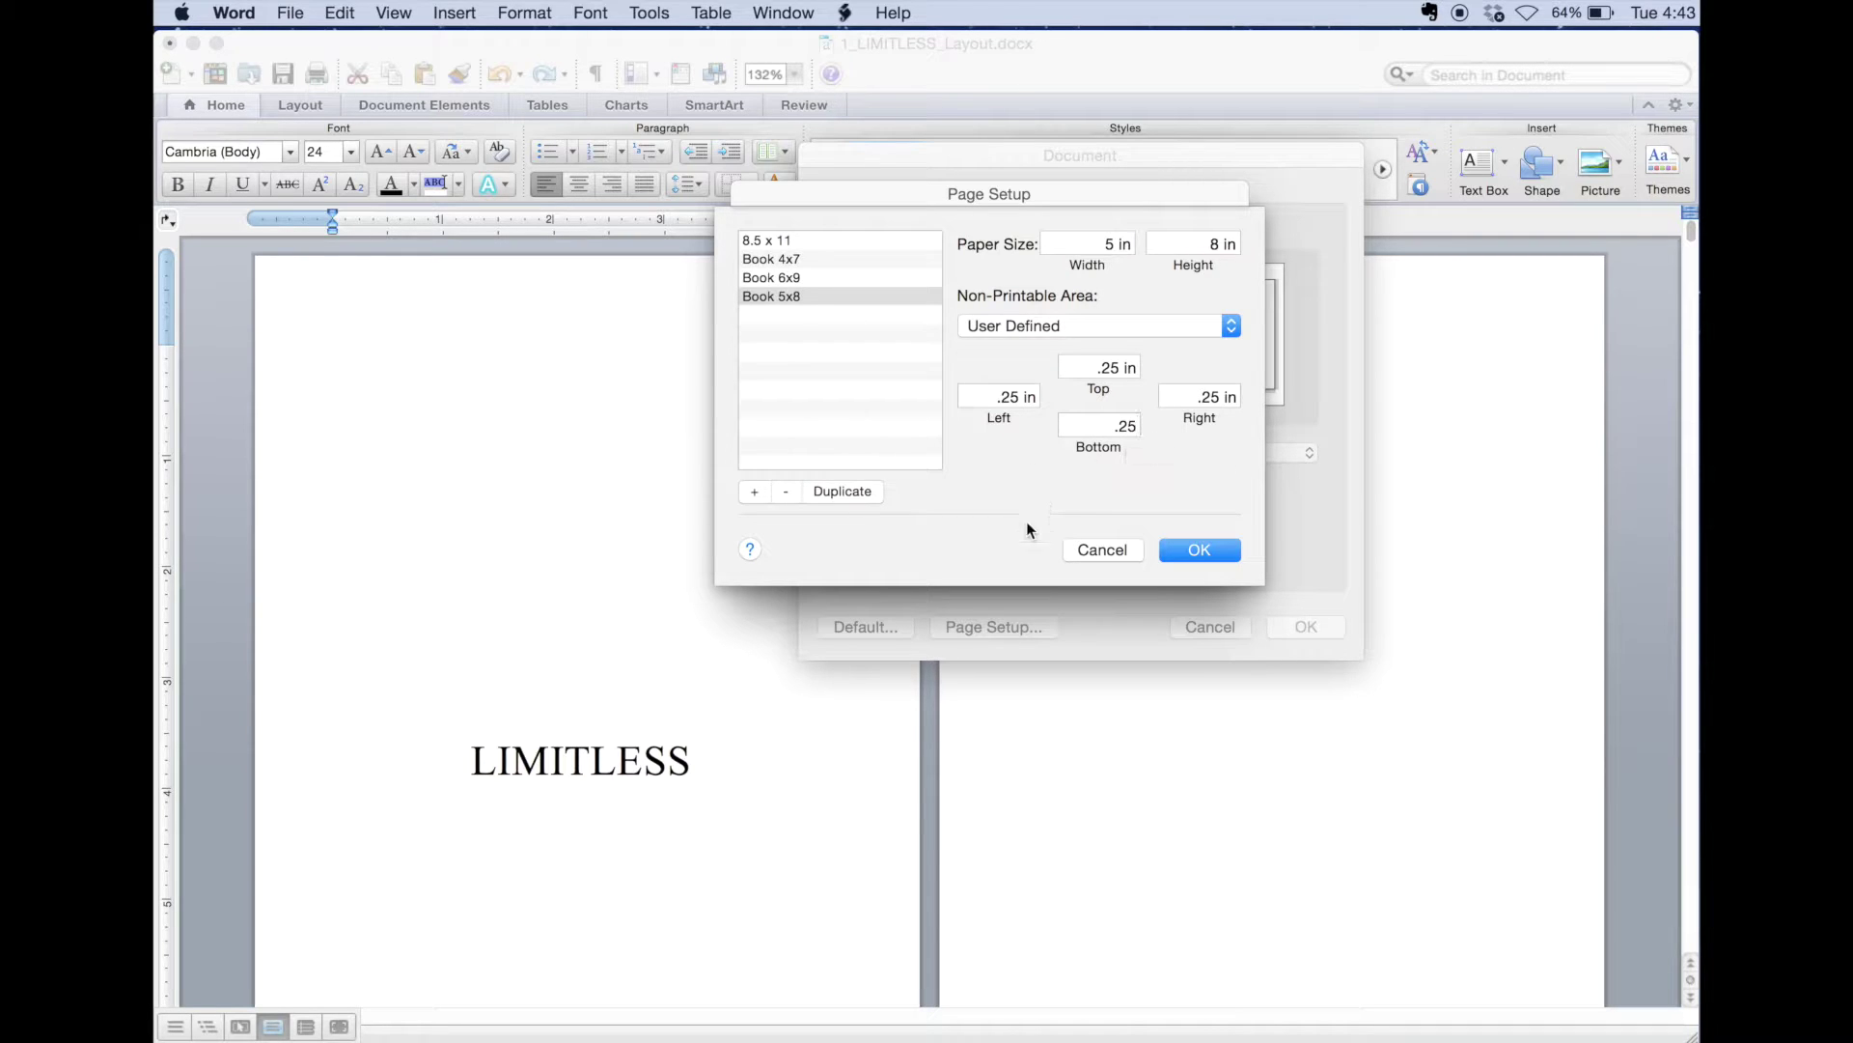
click(1206, 552)
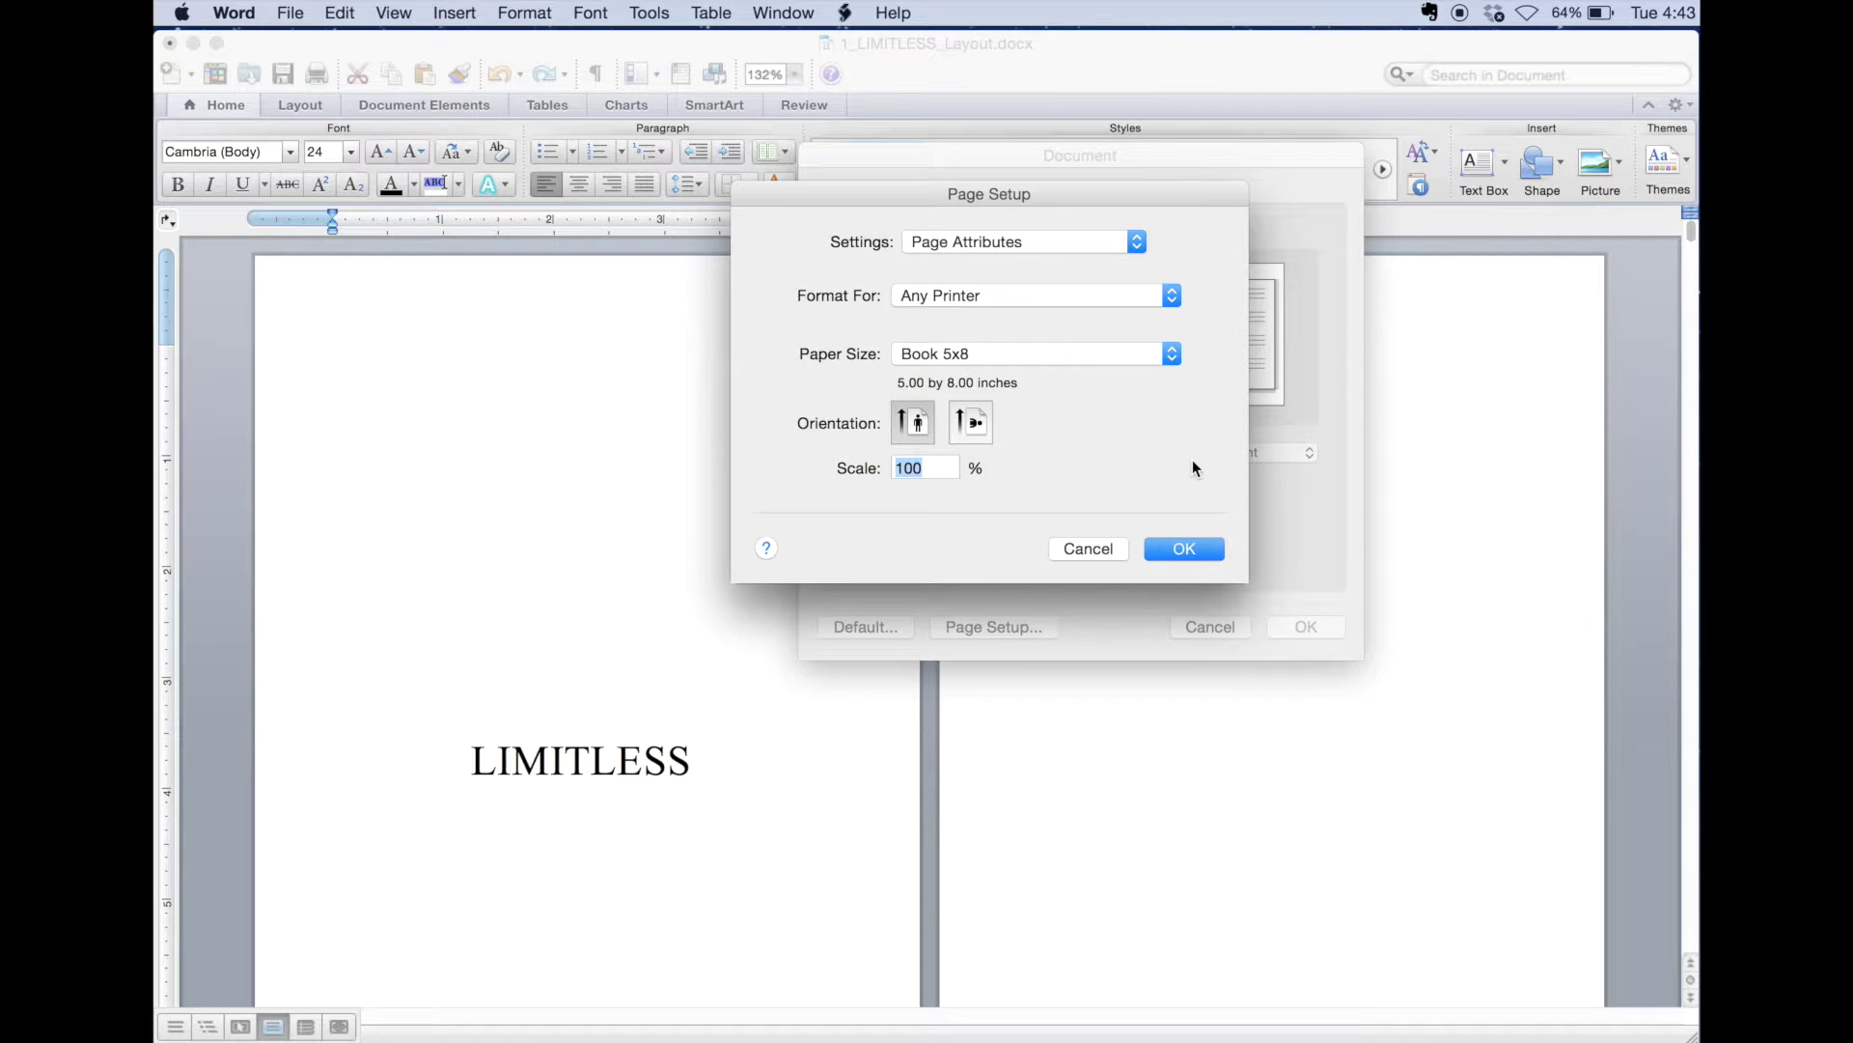
In the Printers & Scanners preferences, set the default paper size to Book 5x8, then return to the page setup
click(1172, 296)
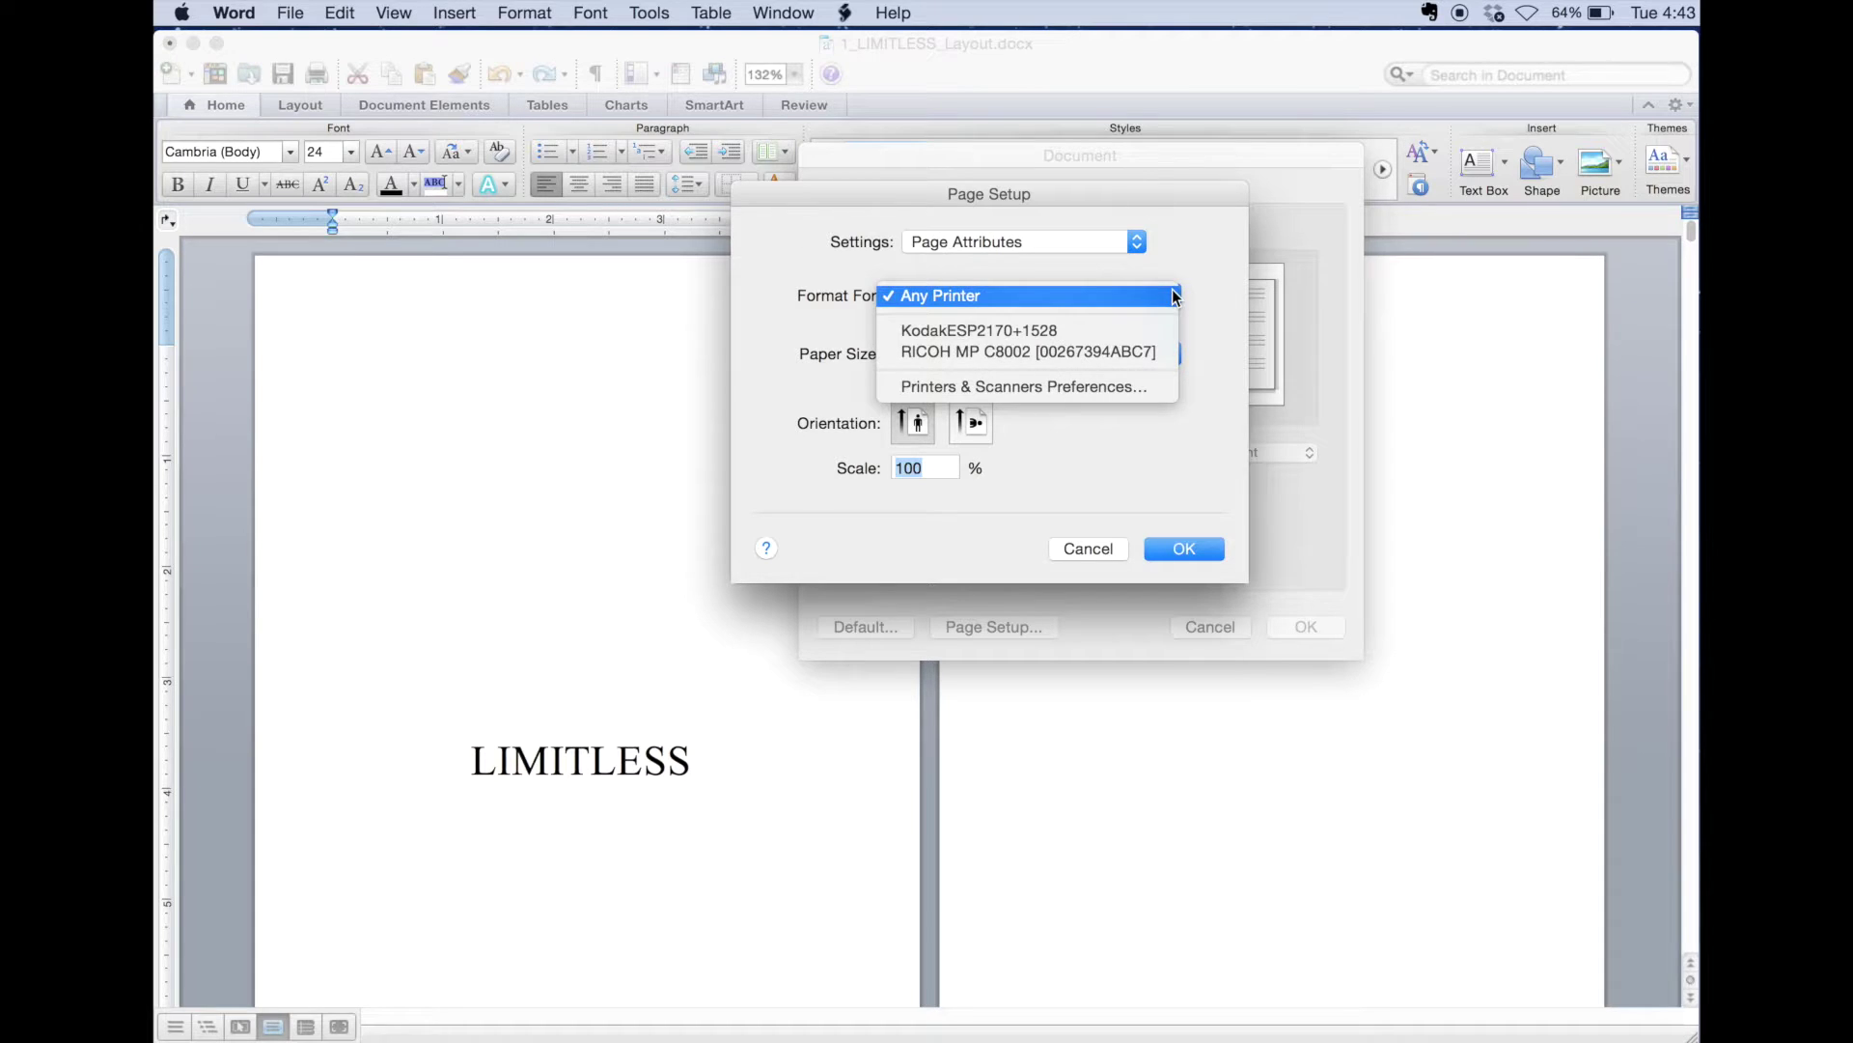
click(1089, 386)
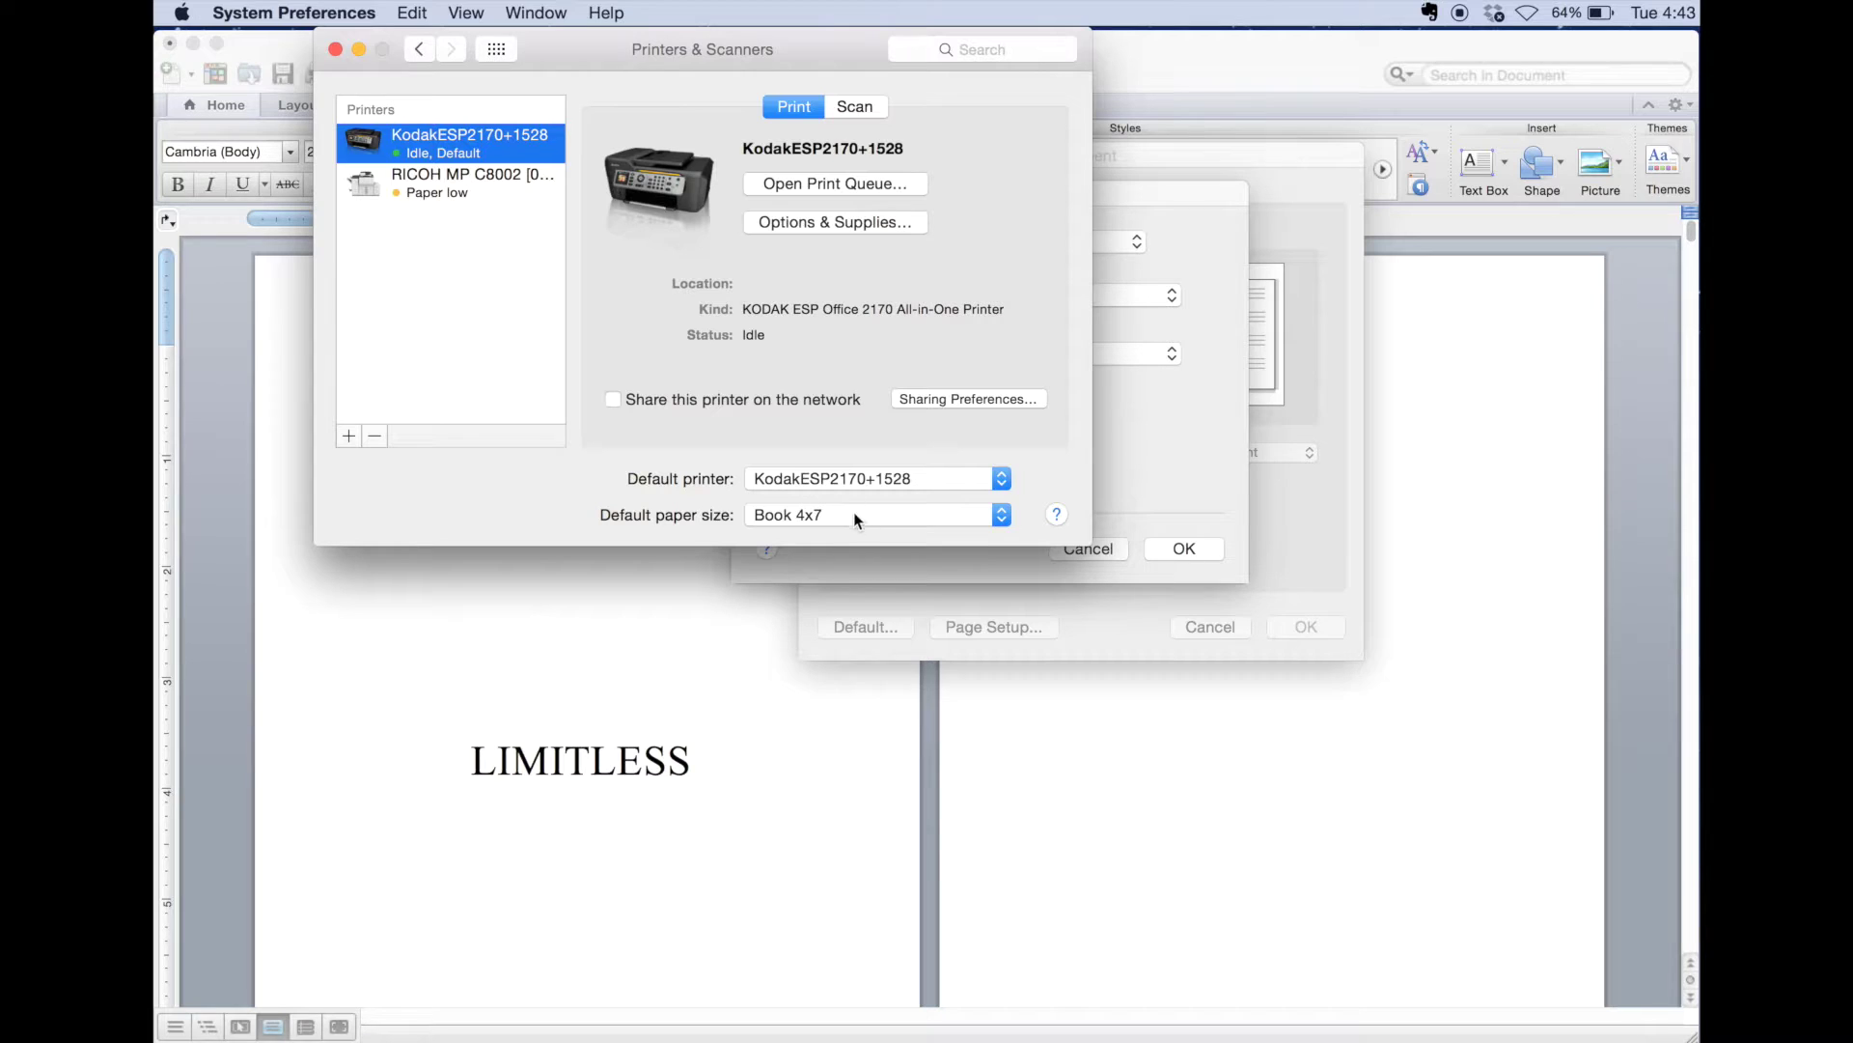
click(1001, 516)
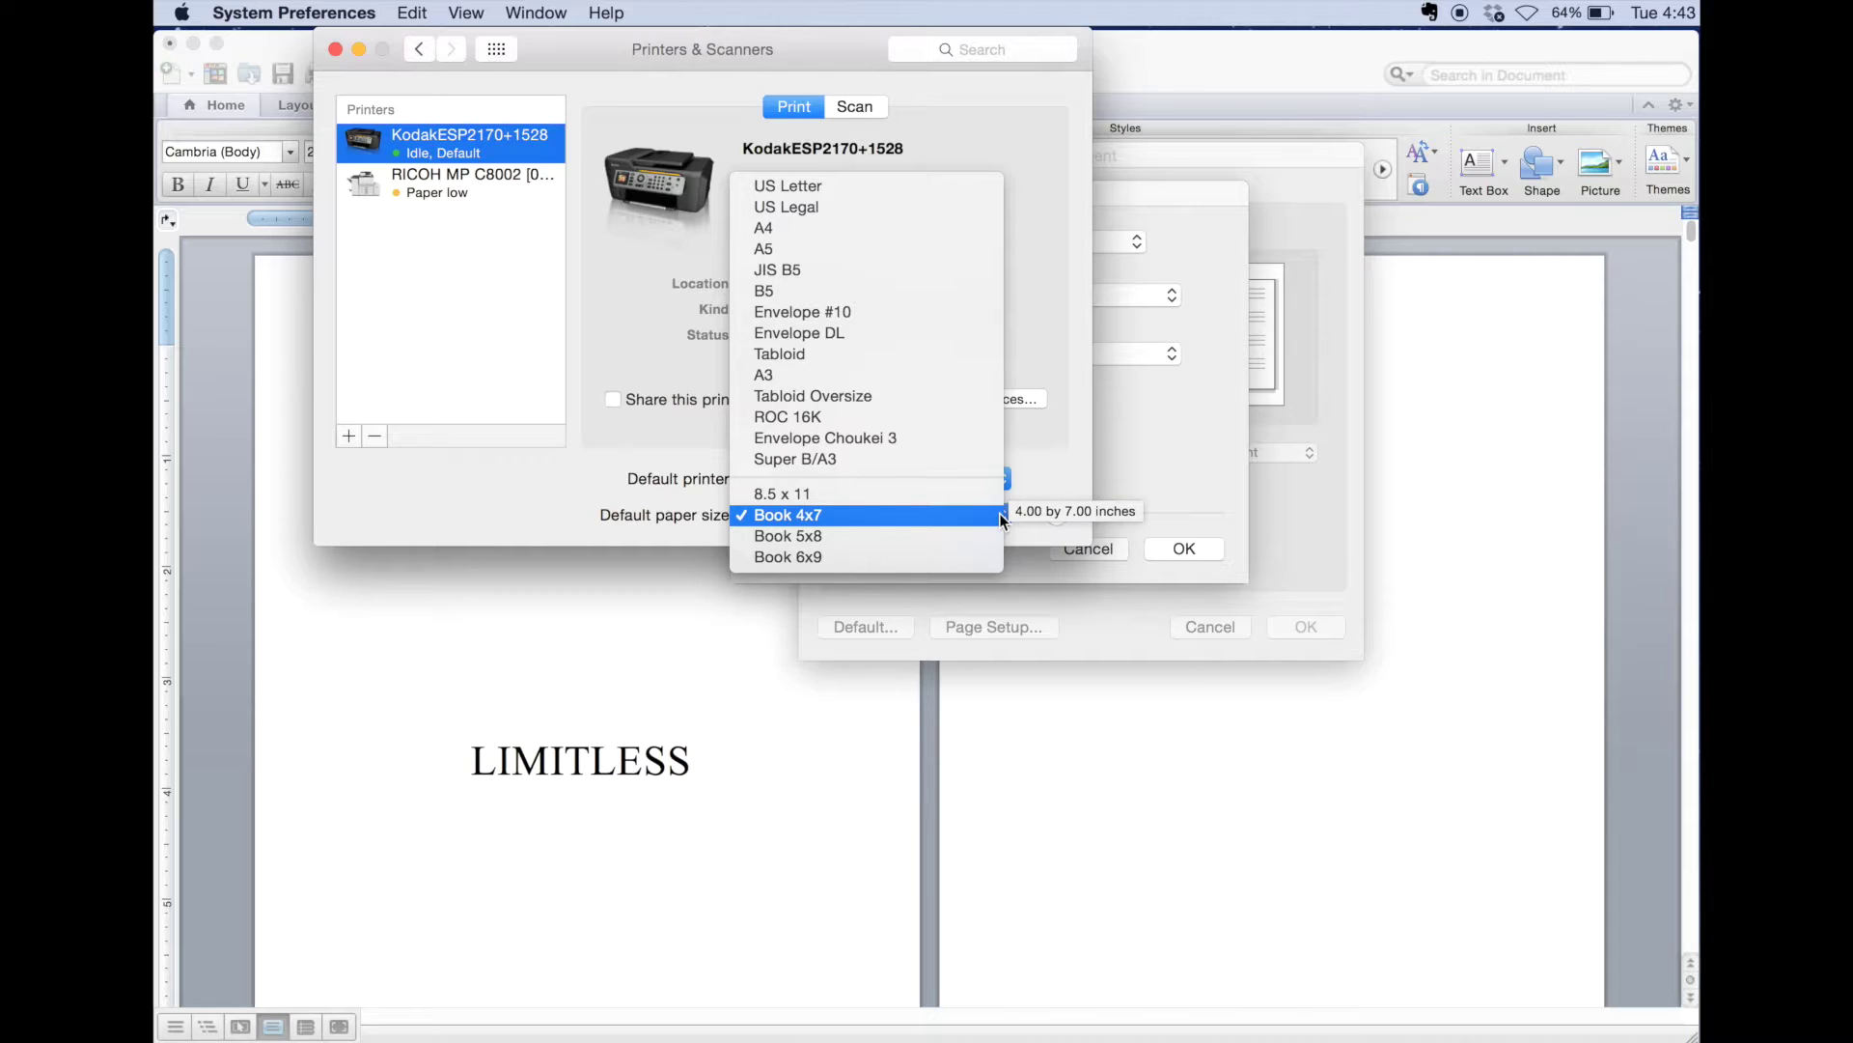
click(825, 535)
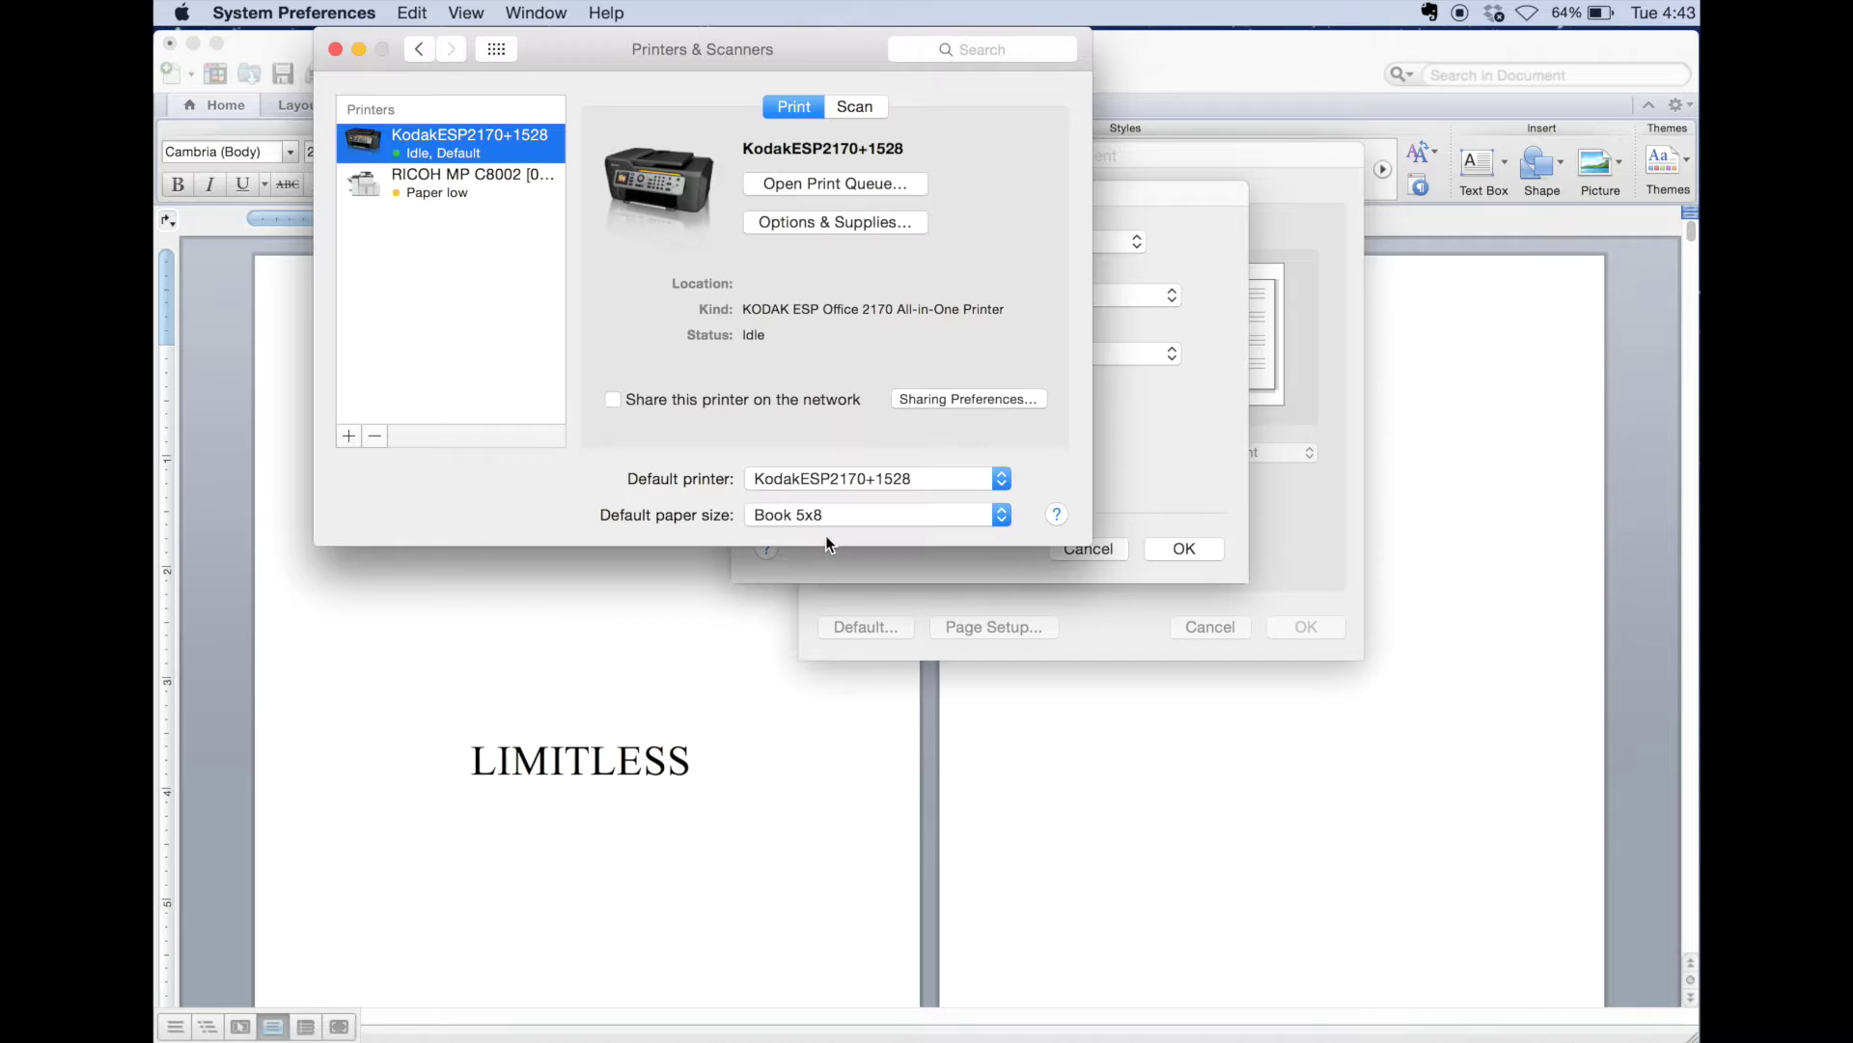
click(335, 49)
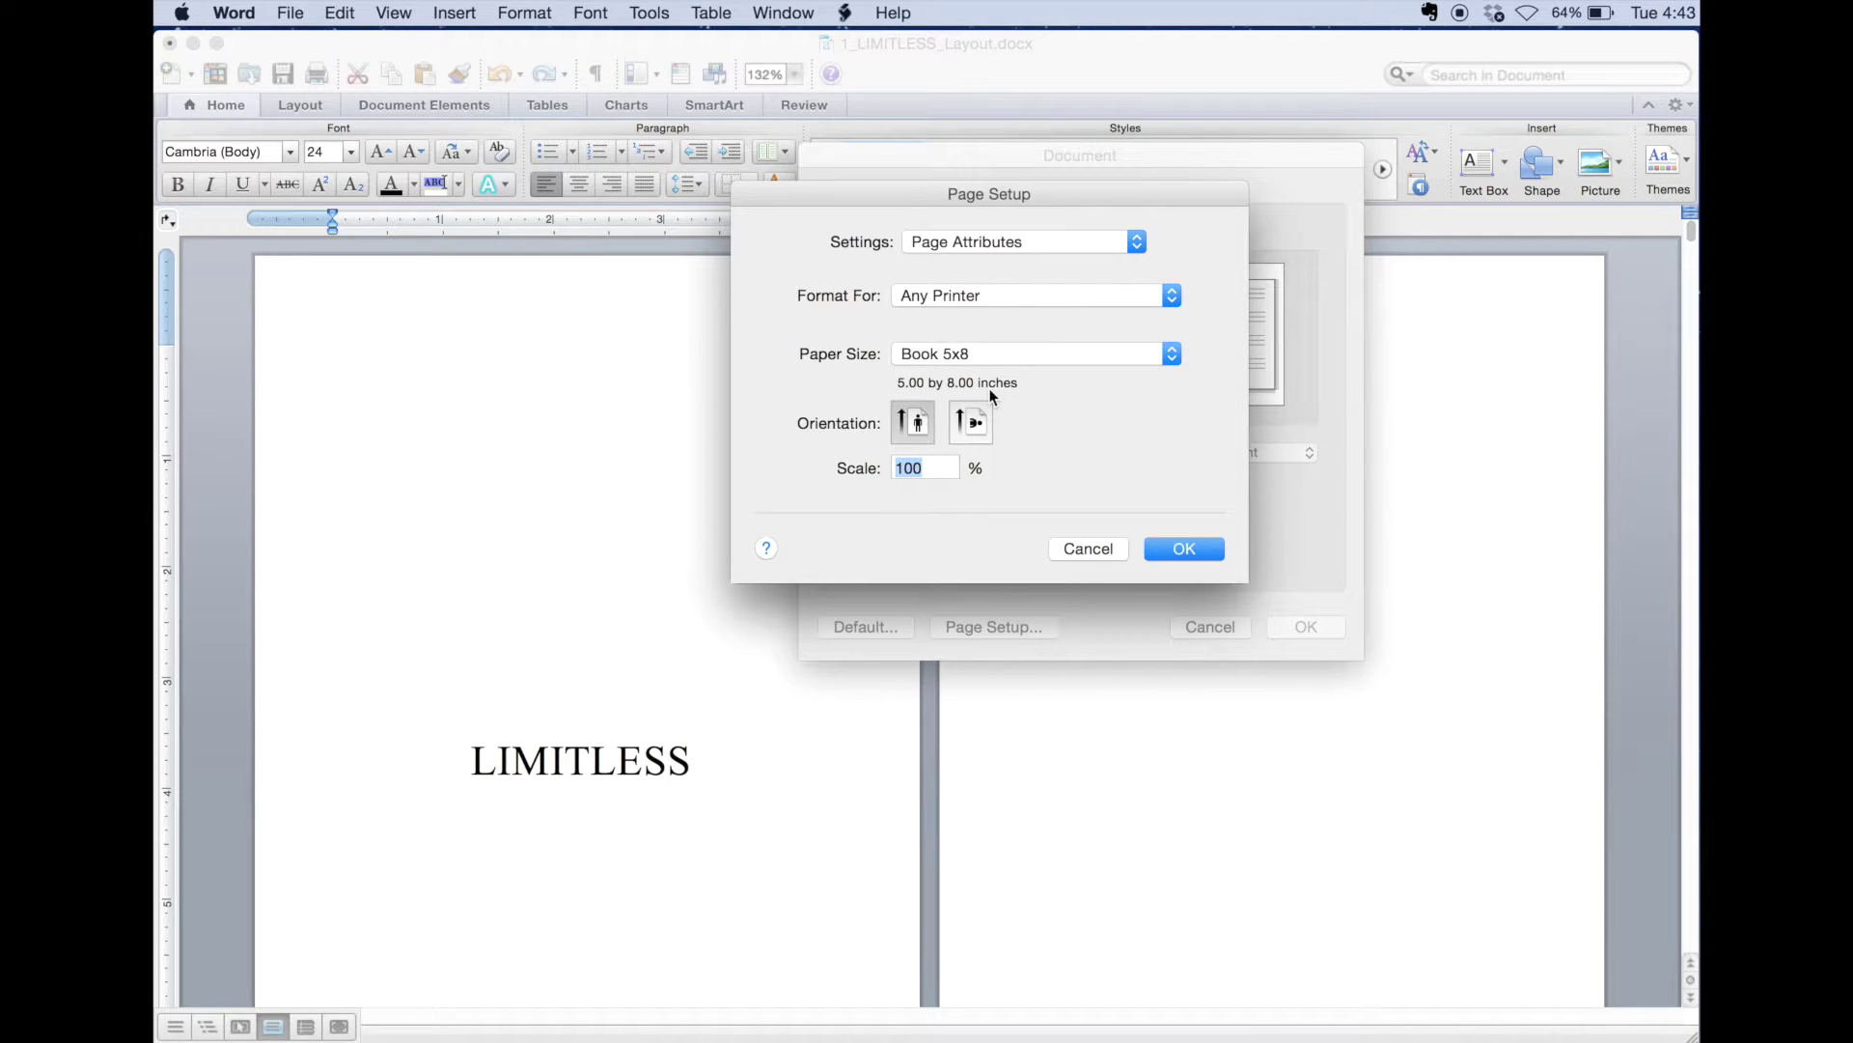
Accept the Book 5x8 paper size and apply the document settings to the whole document
mouse_move(992, 394)
click(1185, 548)
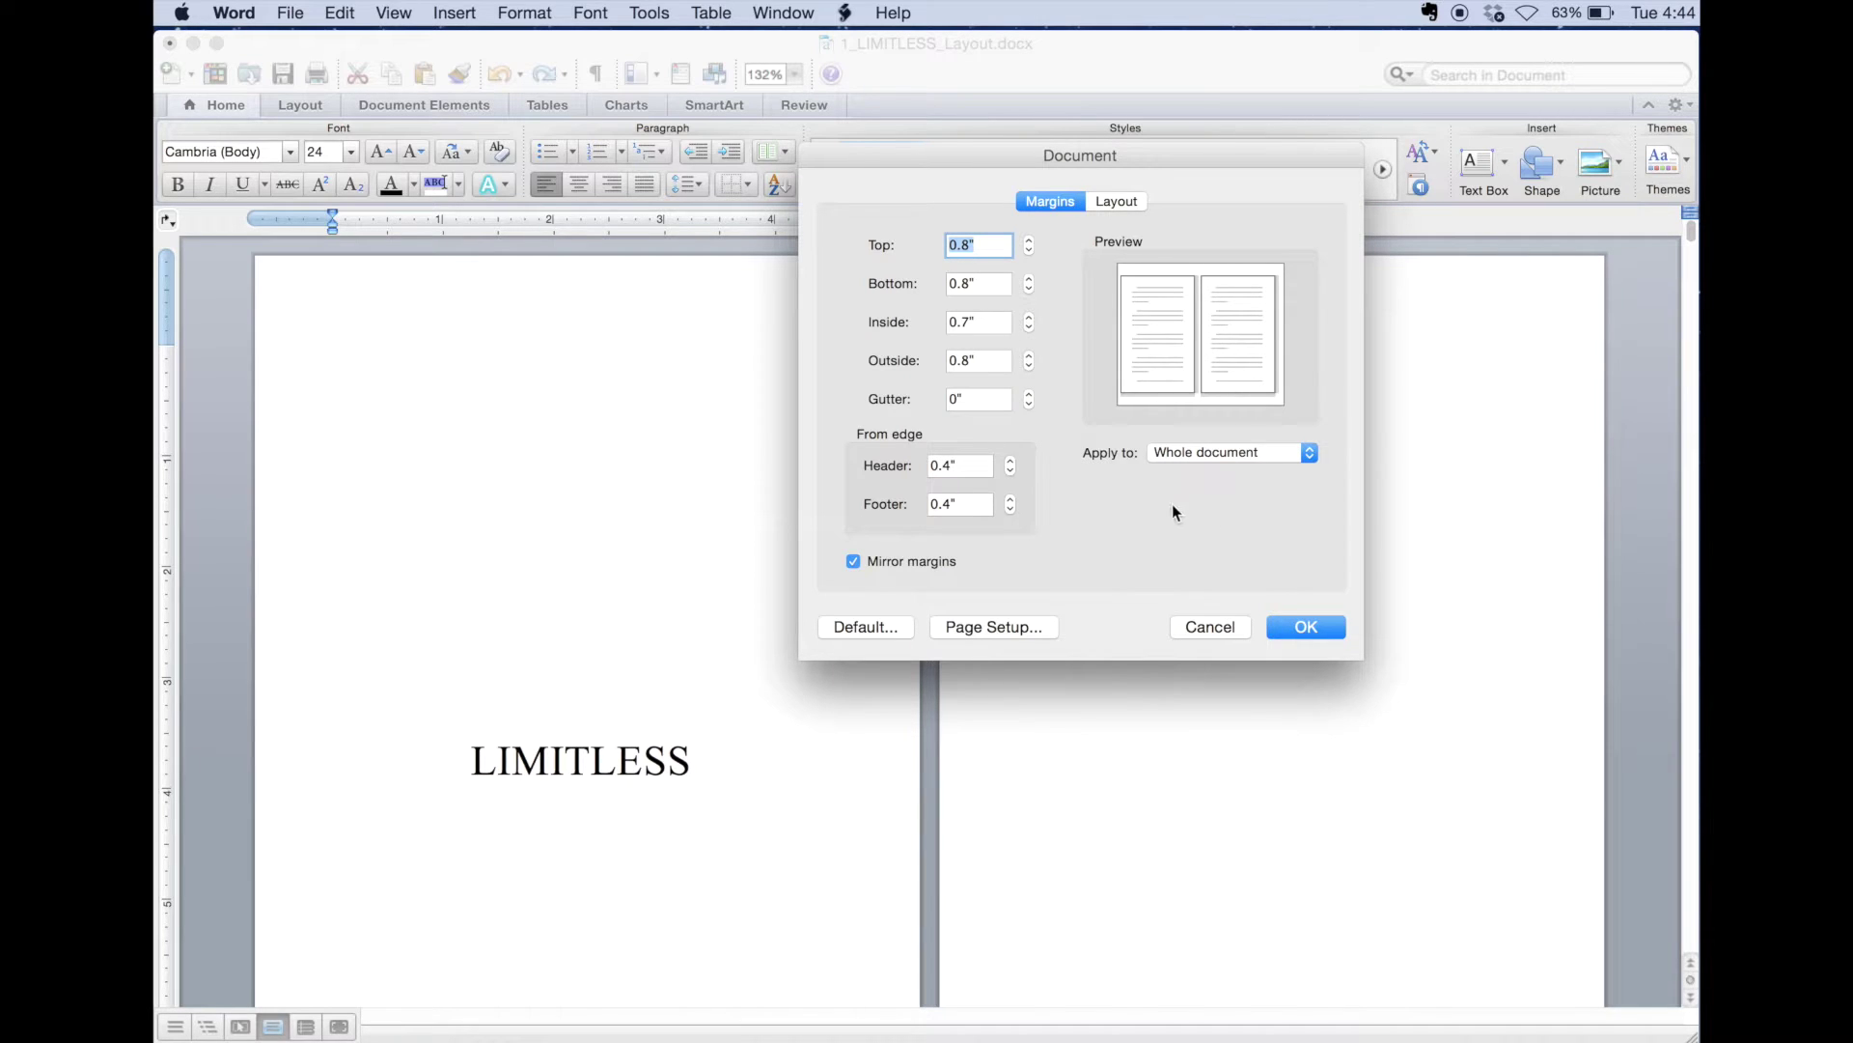
click(1308, 628)
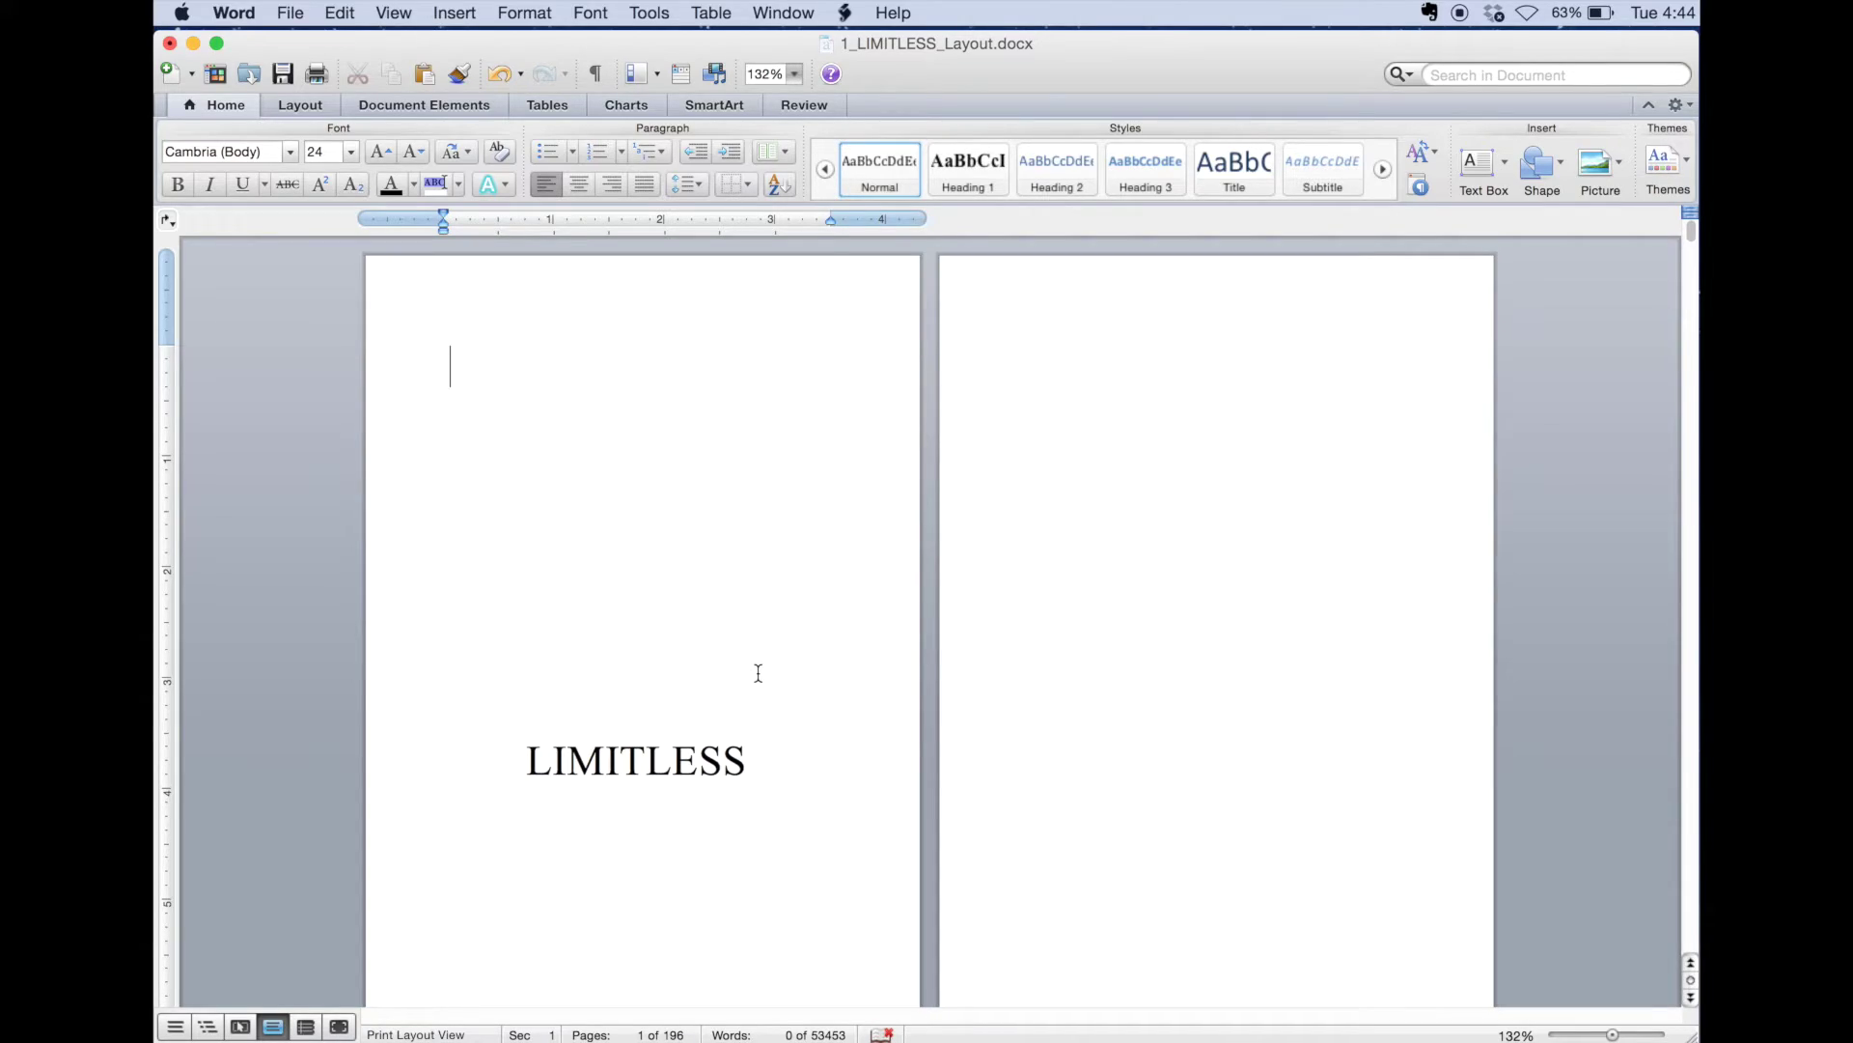
Review the resized pages from the front matter through Chapter 3, checking text flow, headers and the chapter ornaments
scroll(757, 673, down, 20)
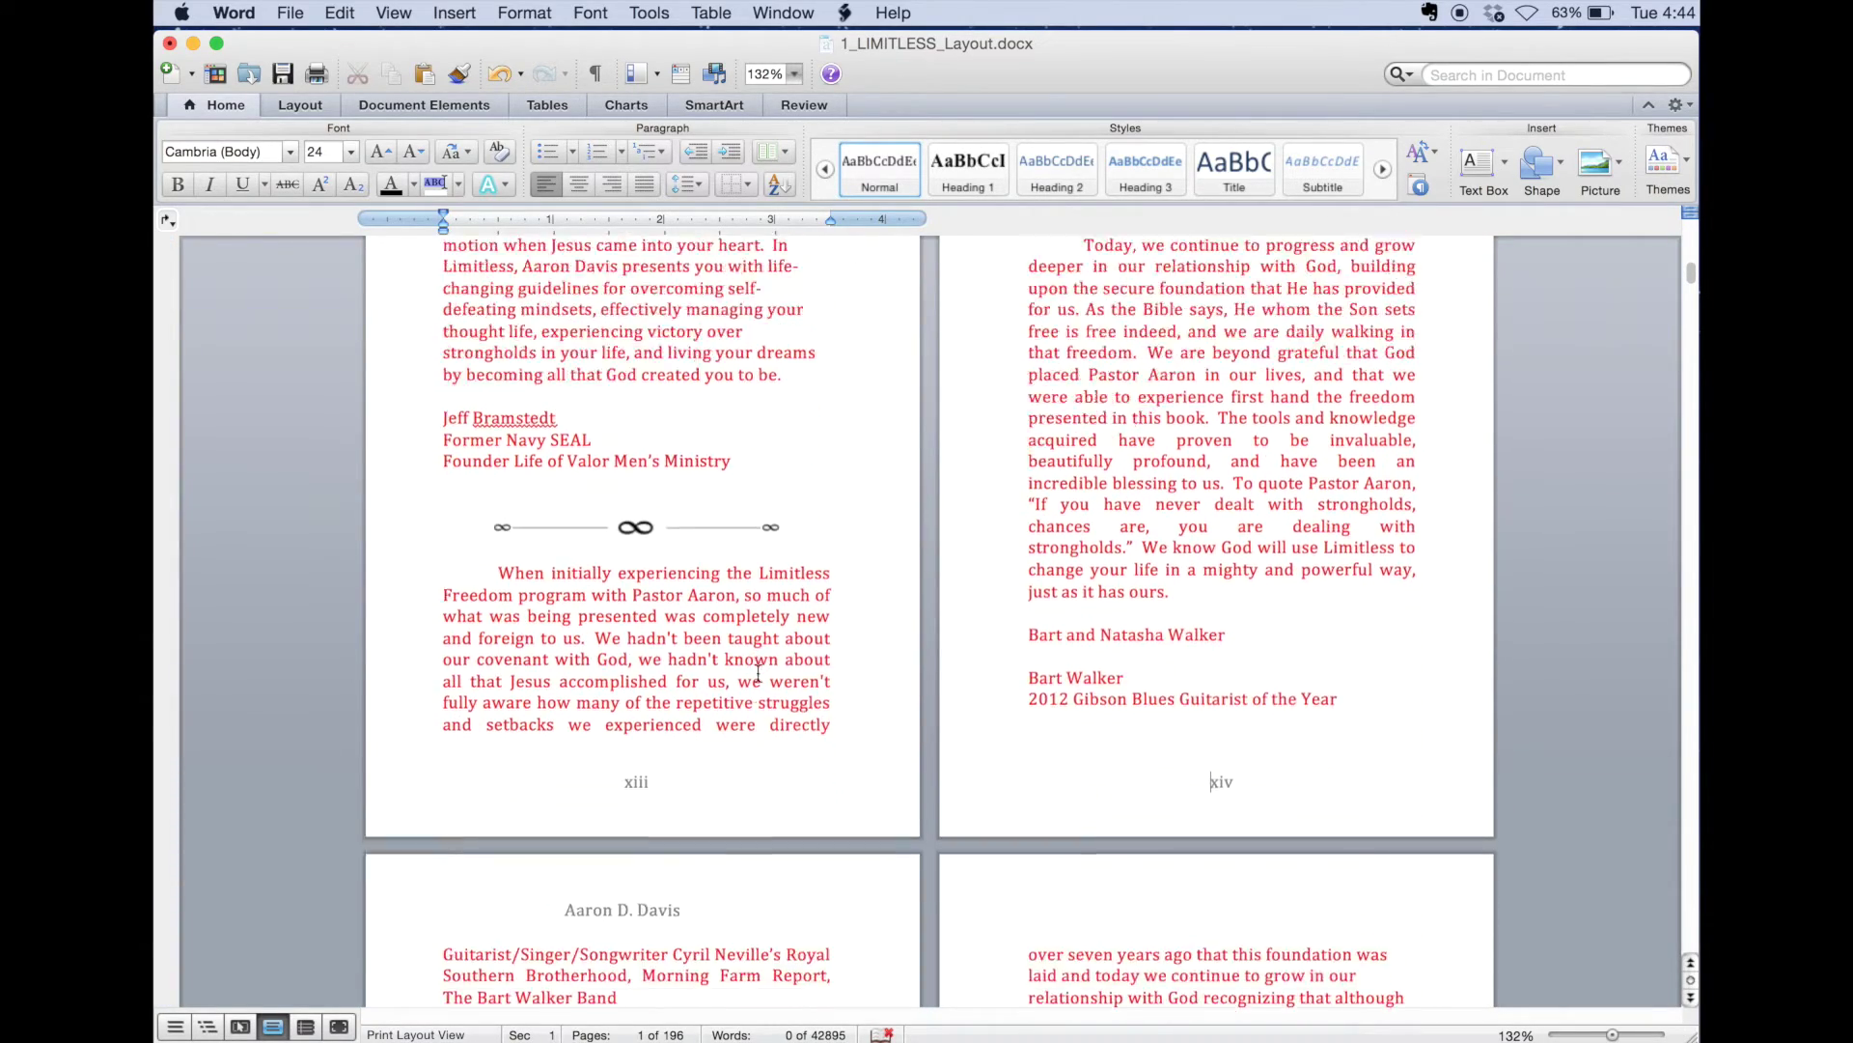
scroll(757, 673, down, 12)
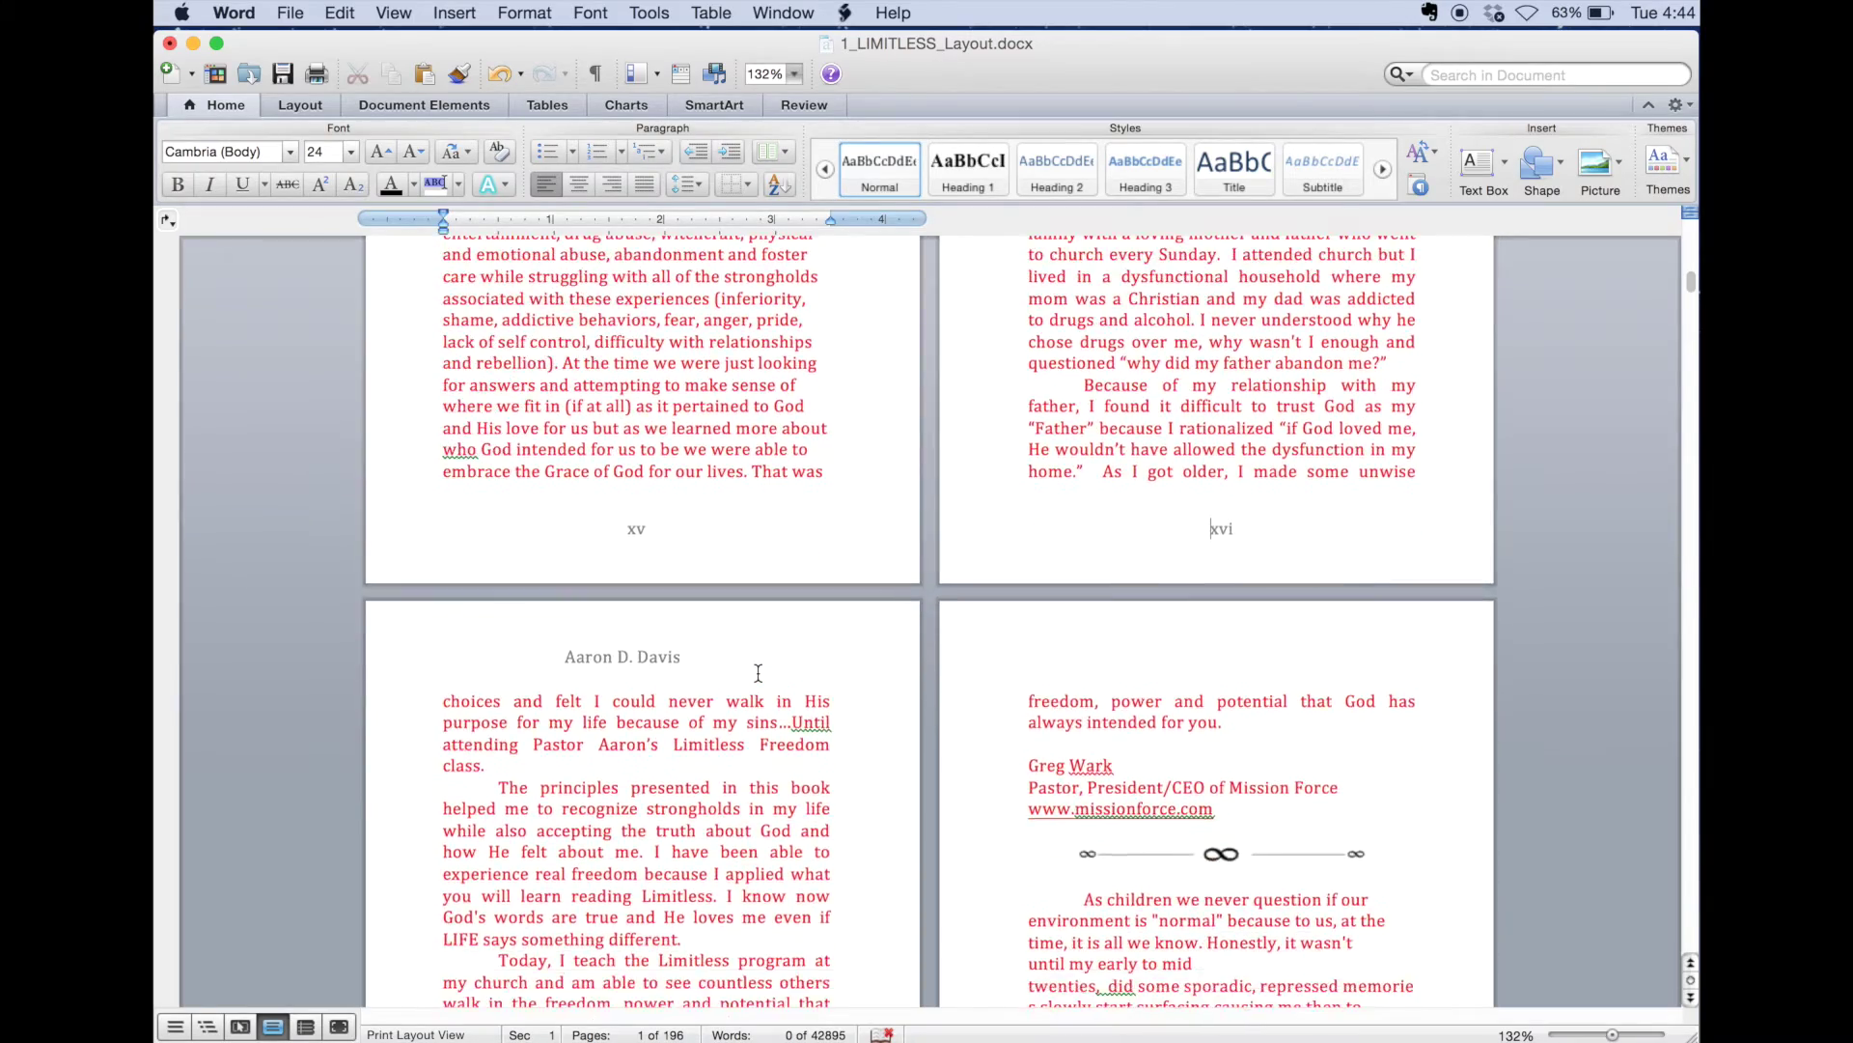
scroll(758, 673, down, 20)
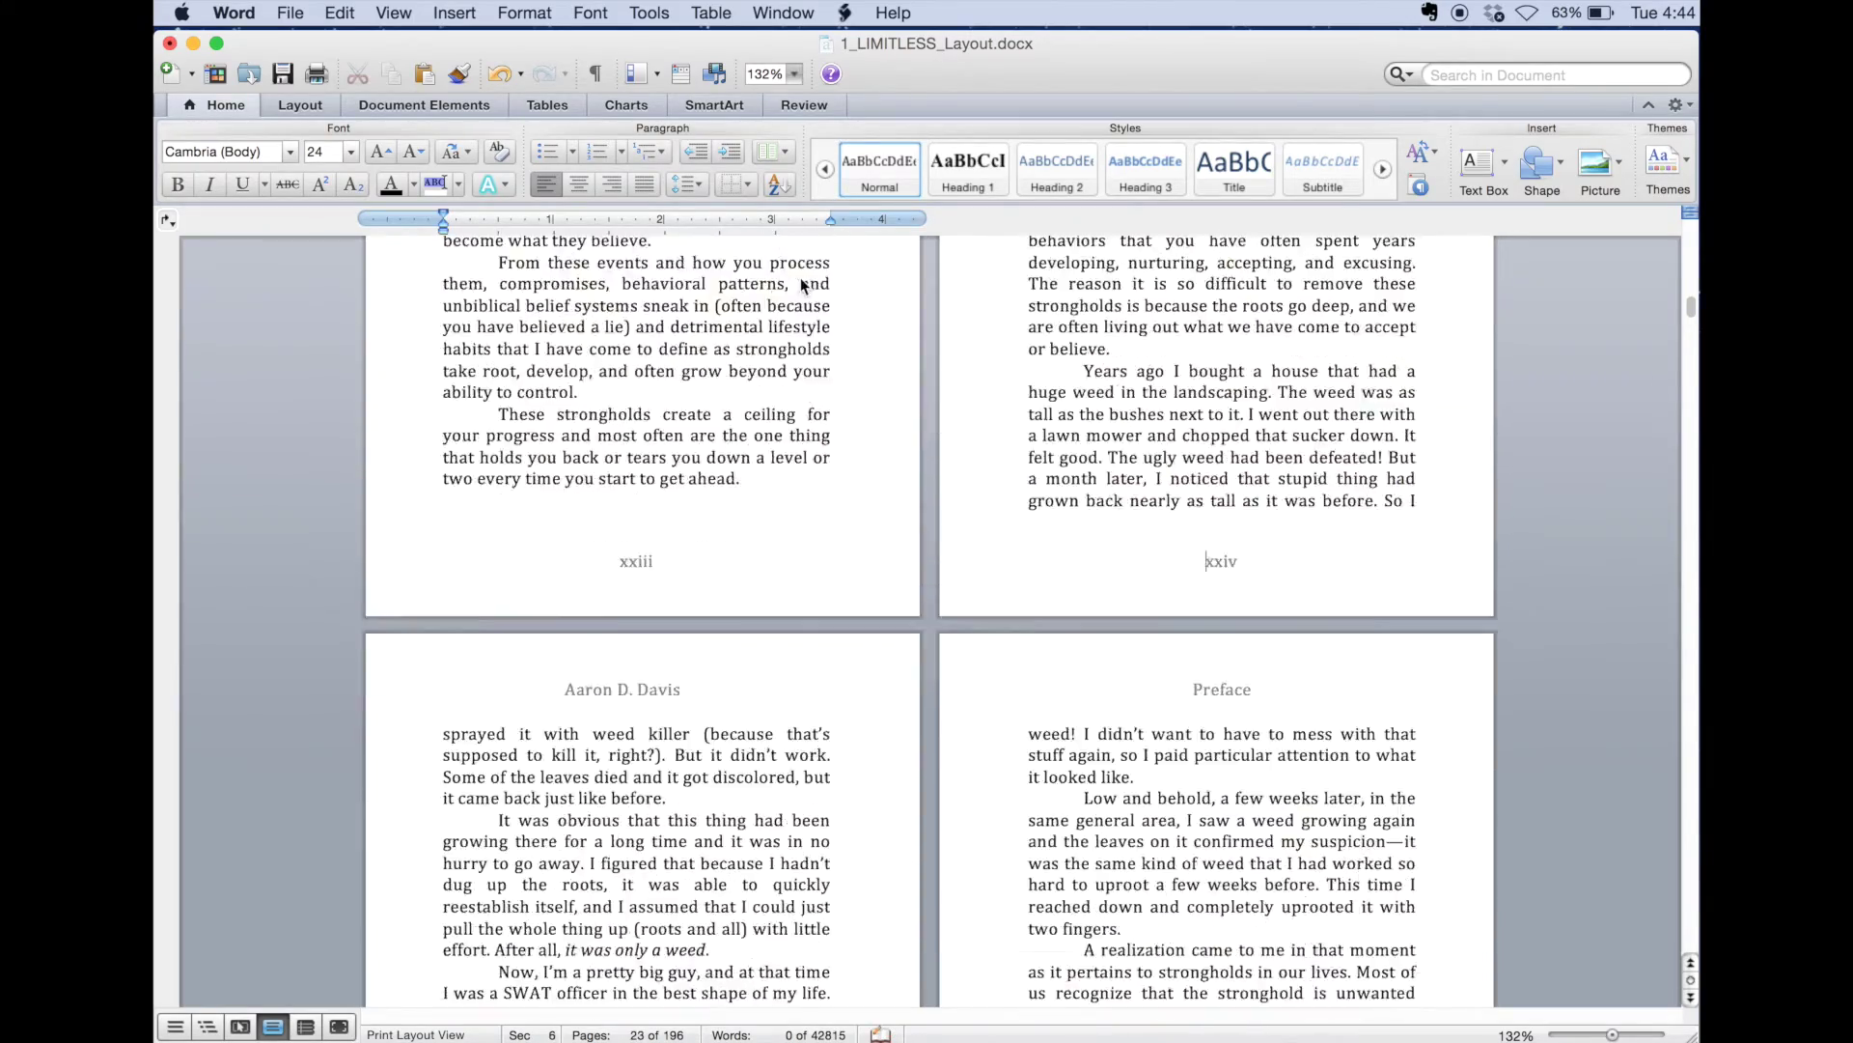
scroll(801, 282, down, 20)
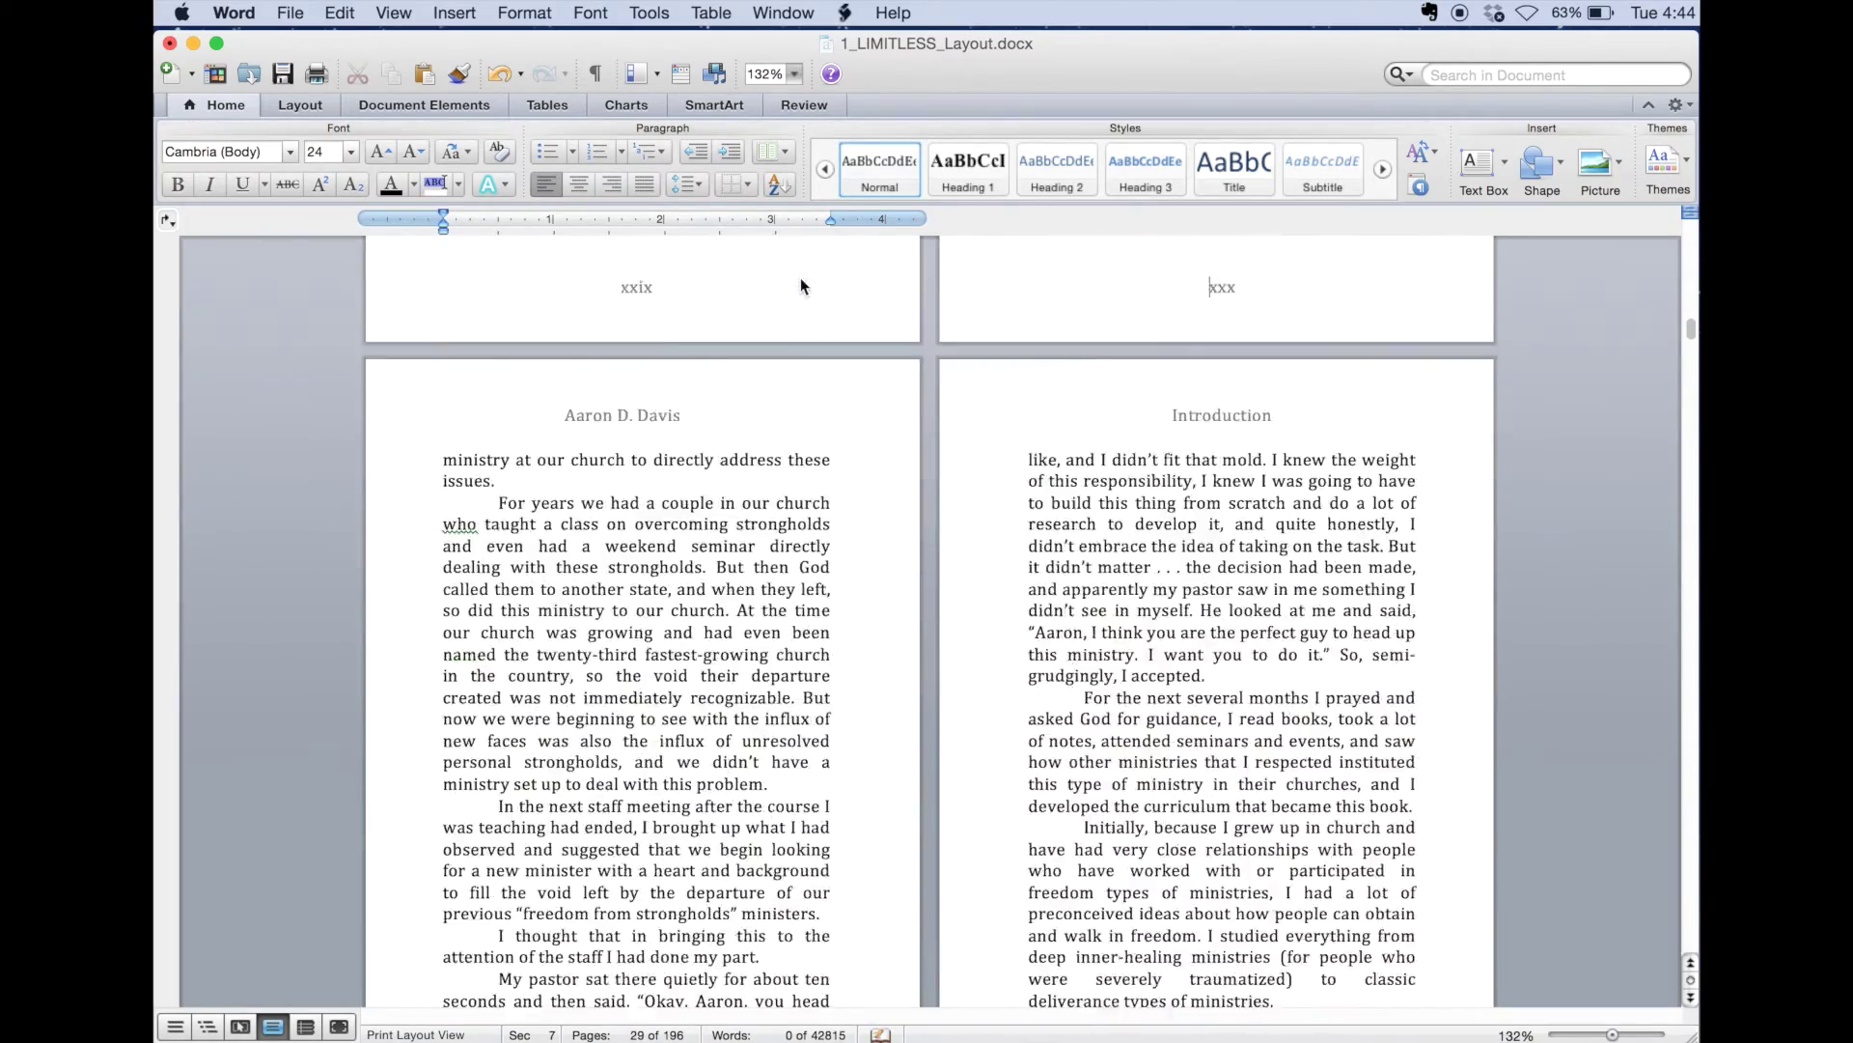
scroll(801, 280, down, 10)
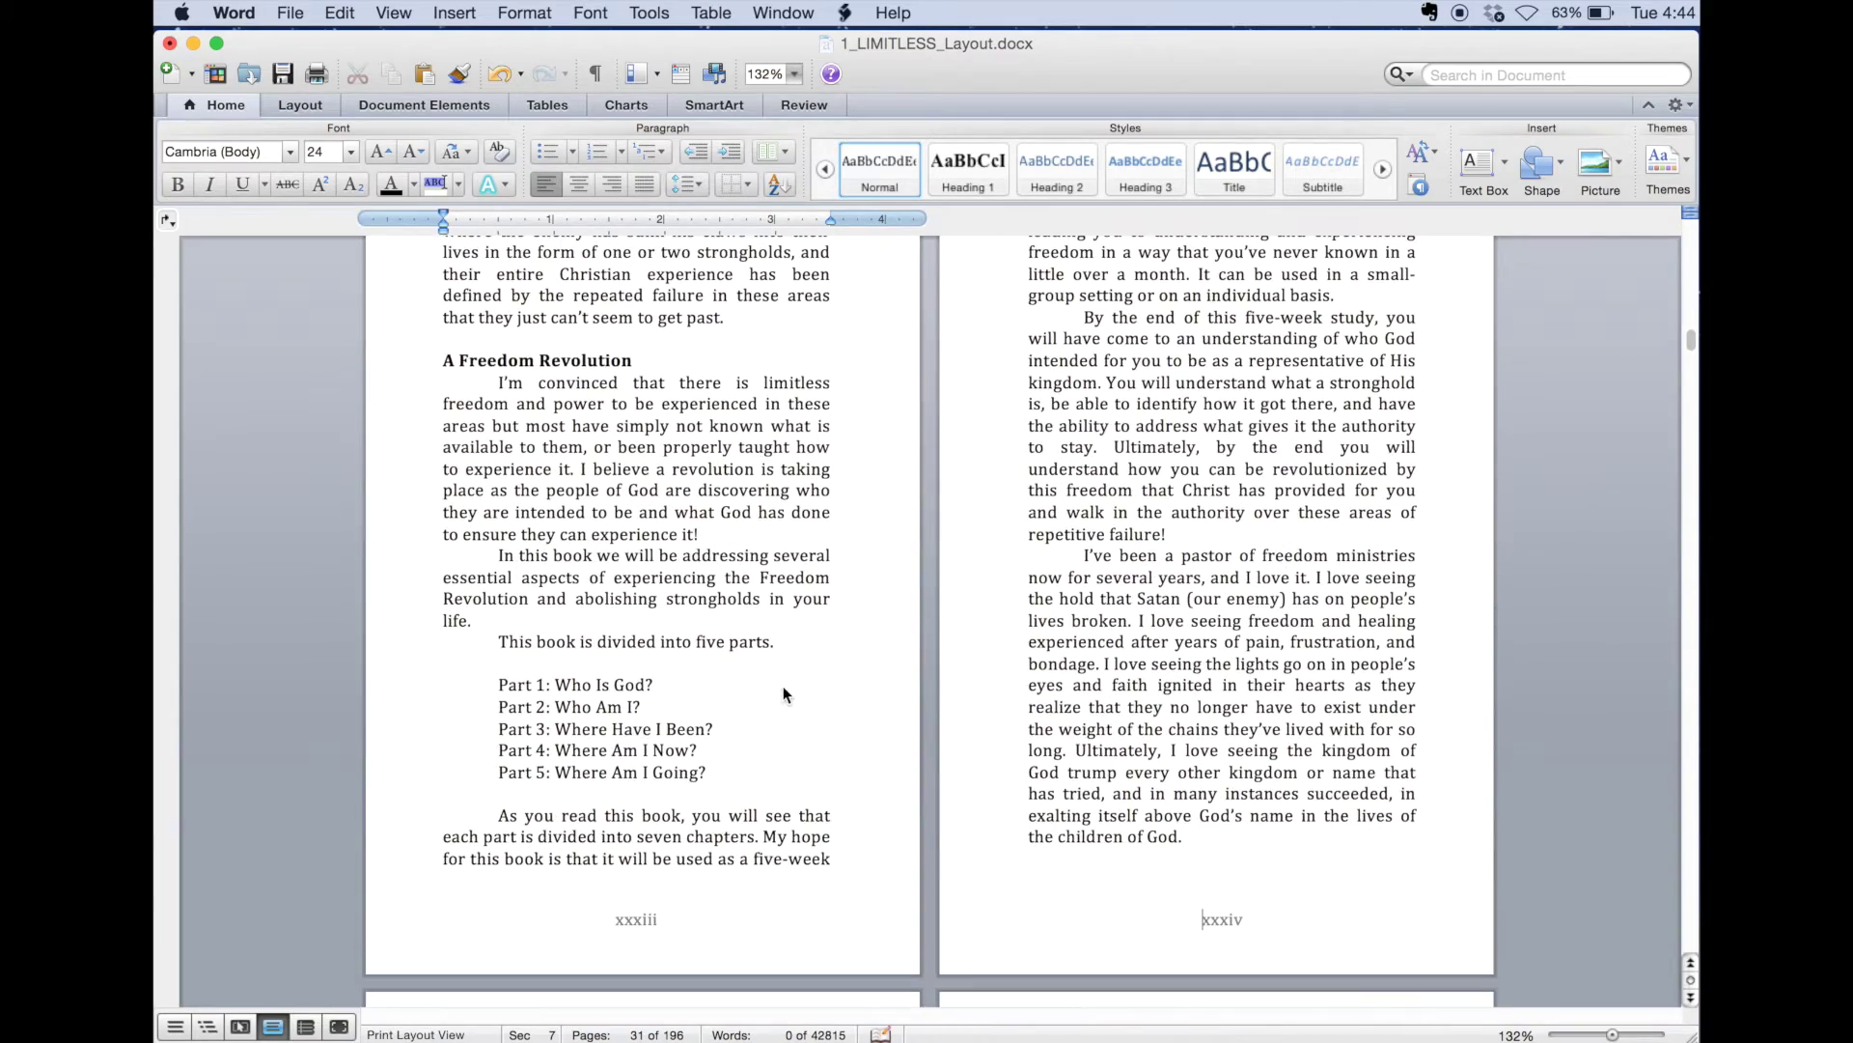
scroll(784, 687, down, 10)
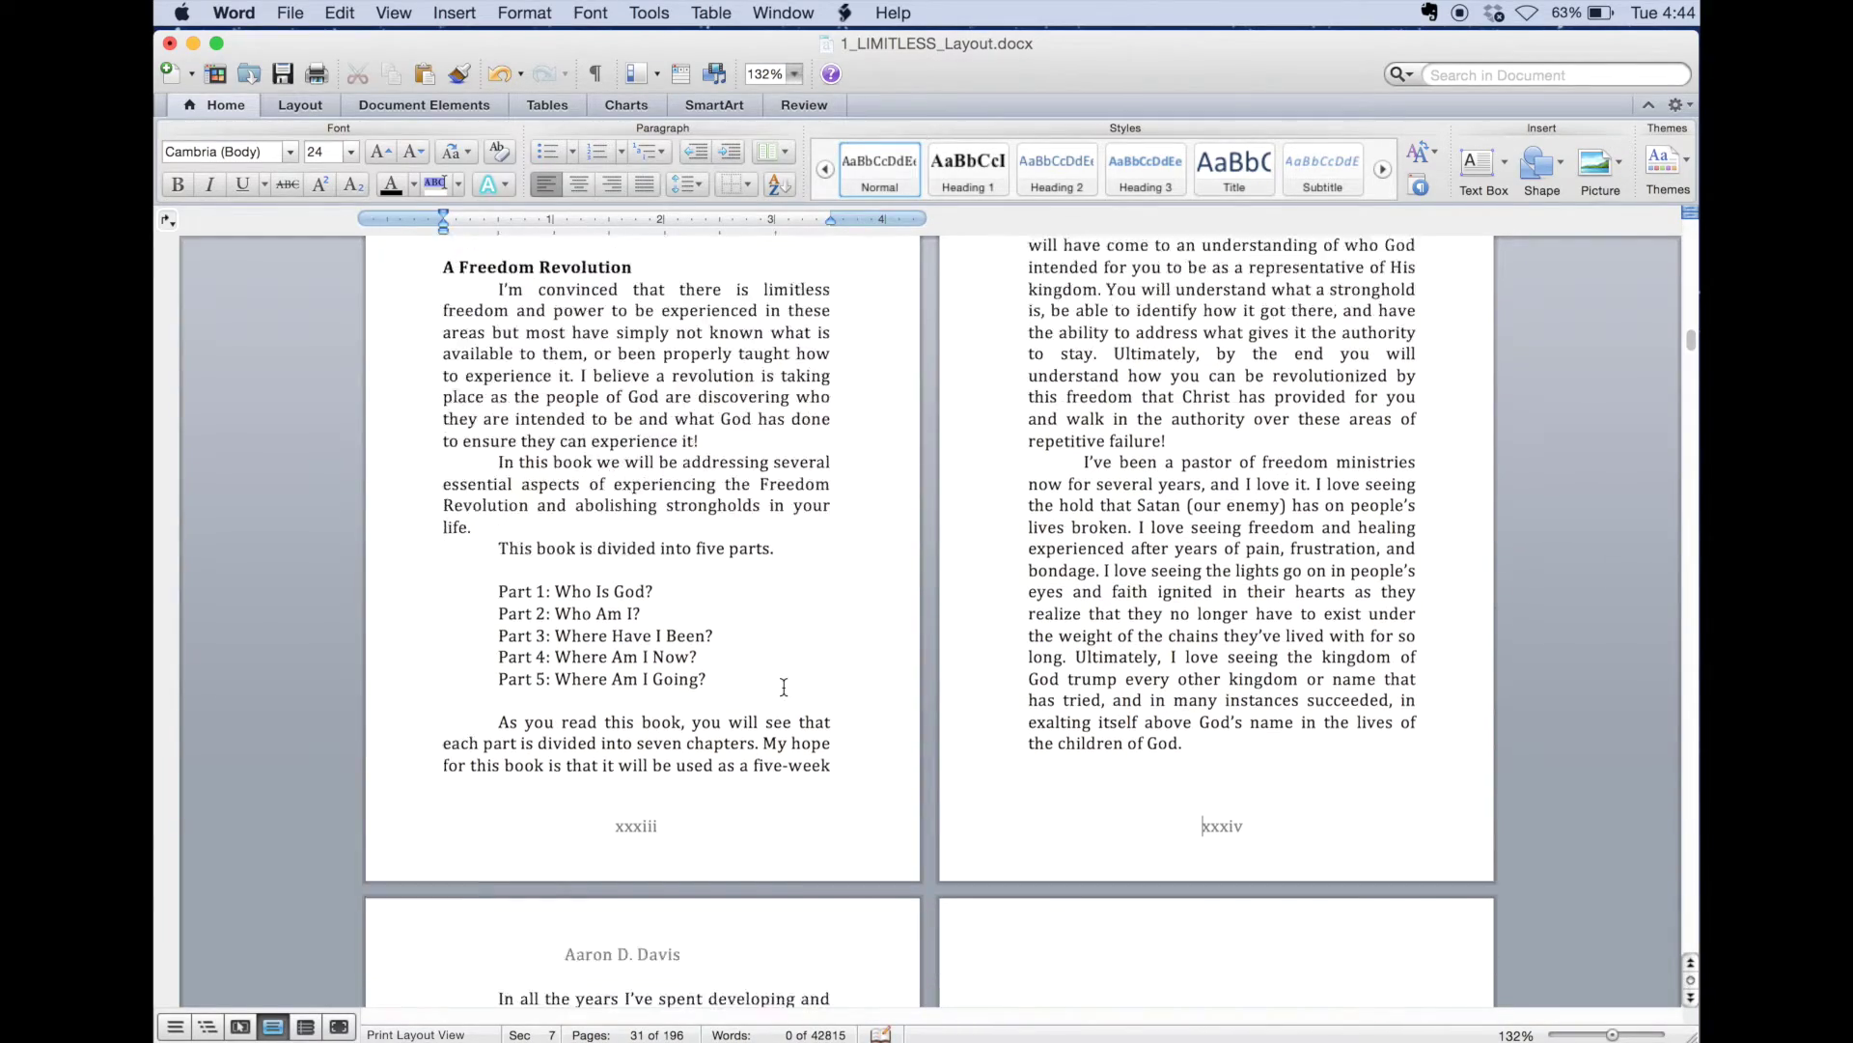
scroll(784, 686, down, 20)
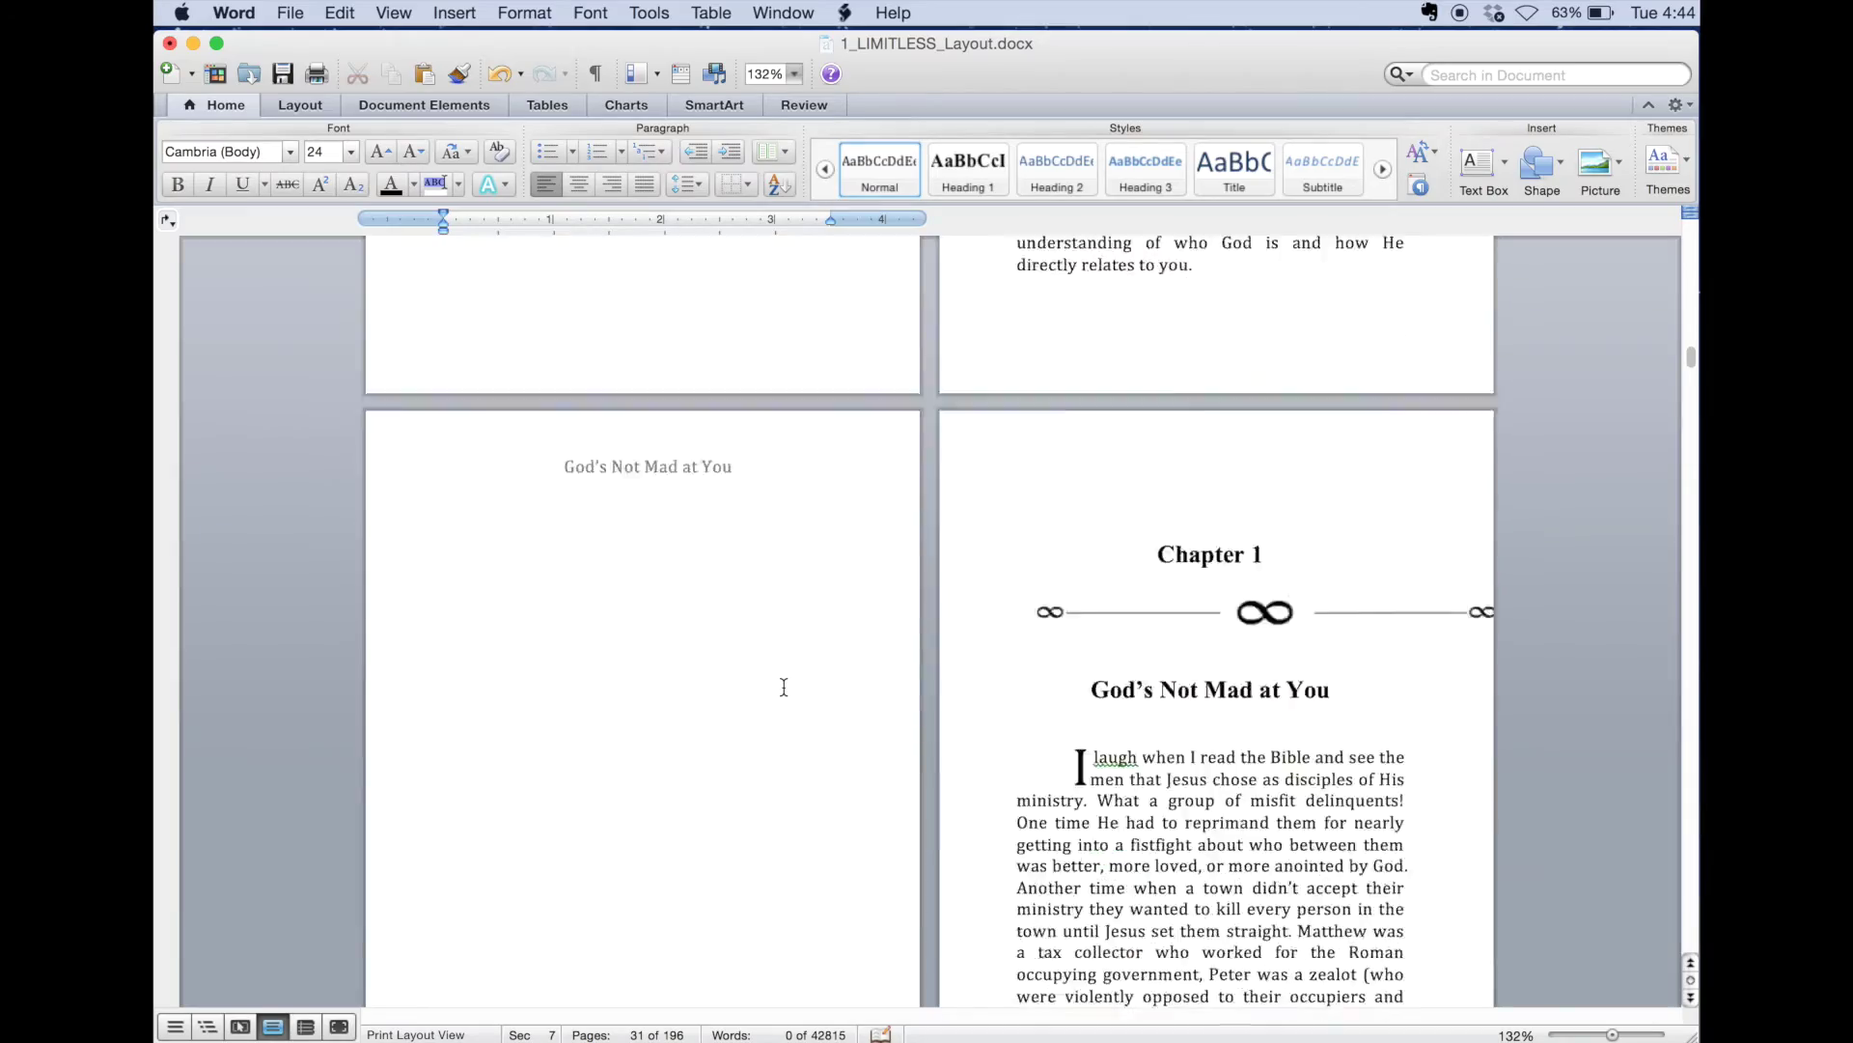
scroll(784, 687, down, 20)
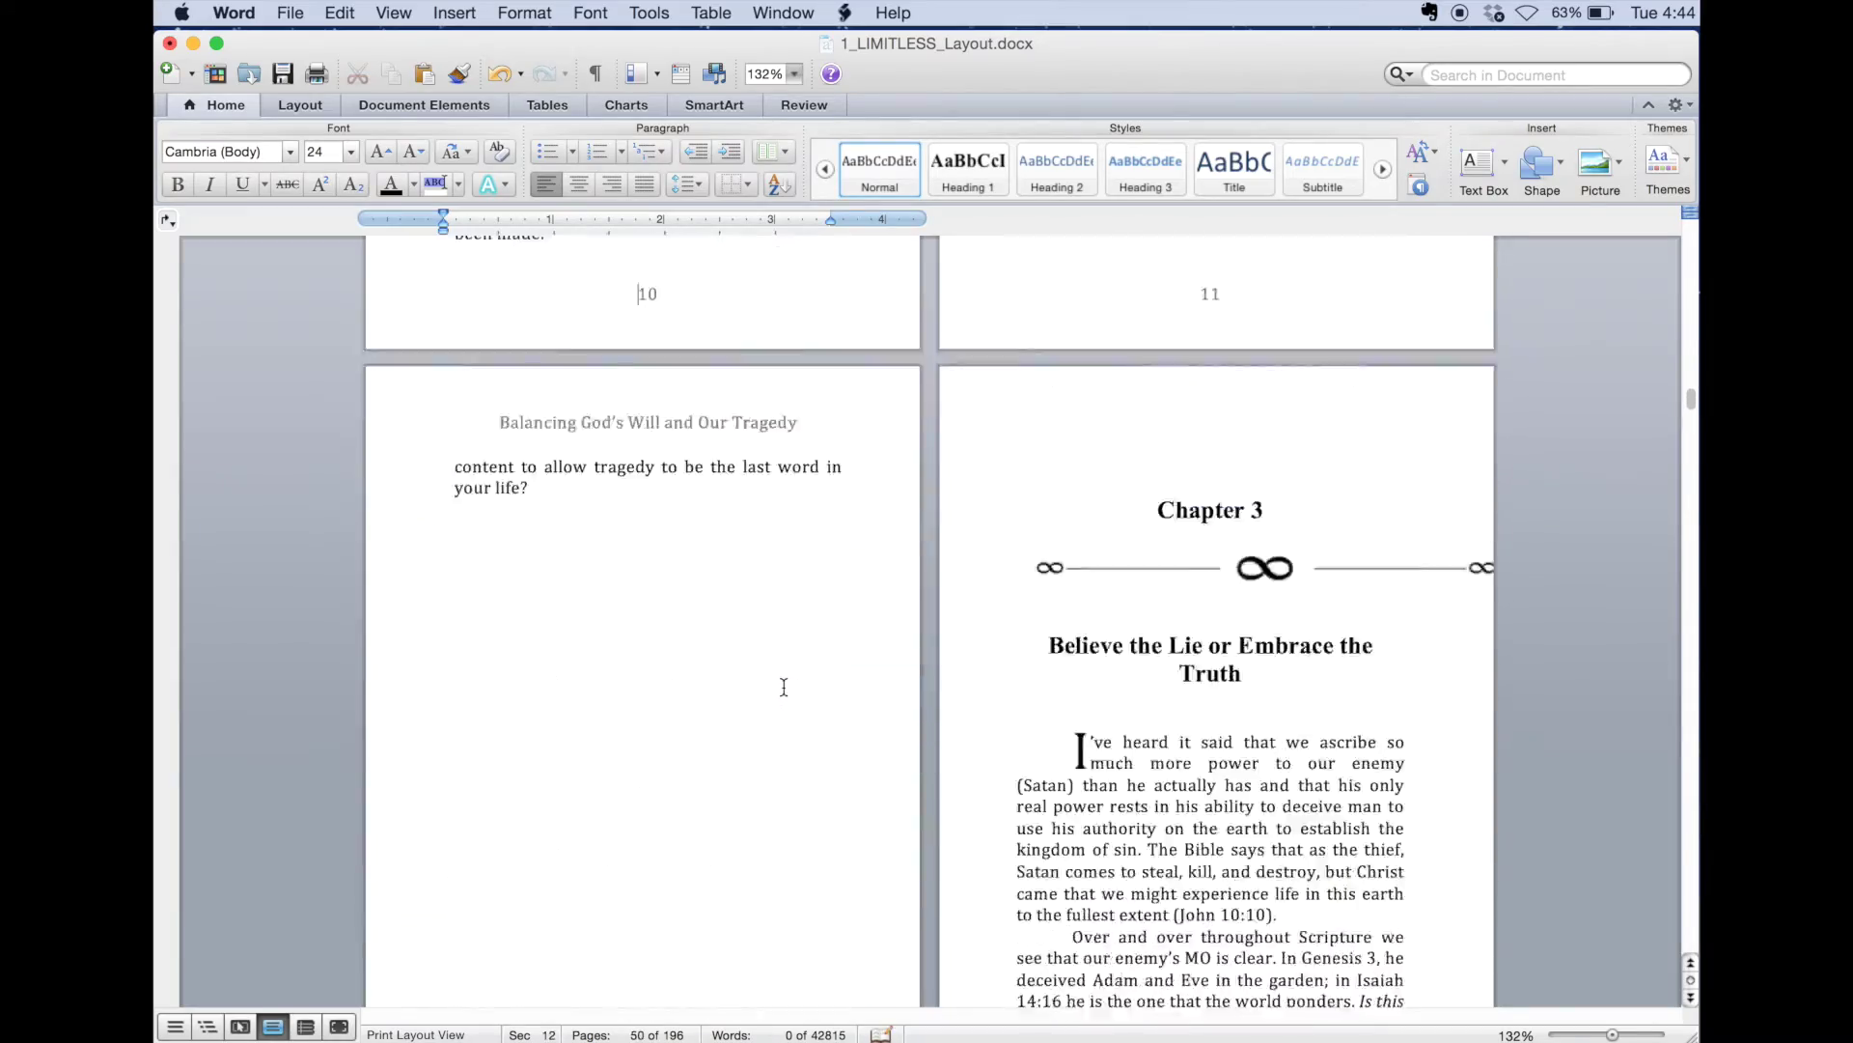
scroll(916, 557, up, 10)
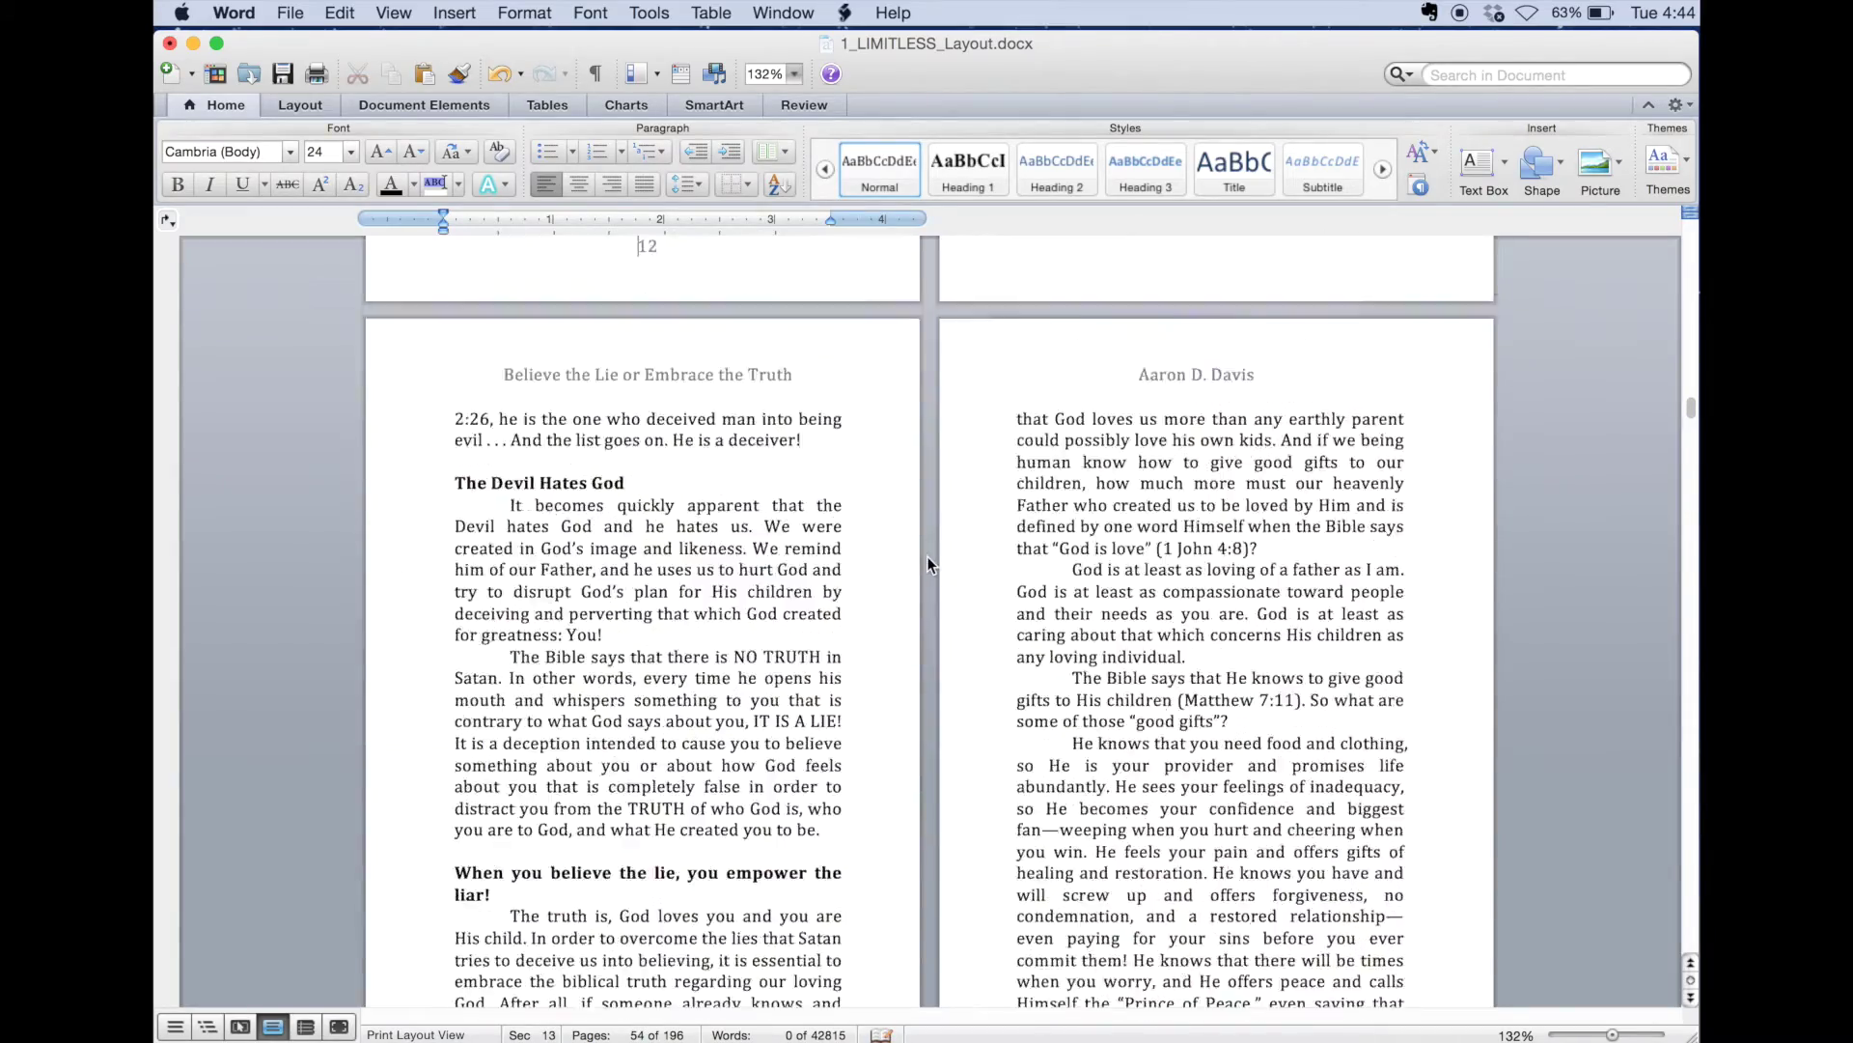
scroll(927, 566, up, 2)
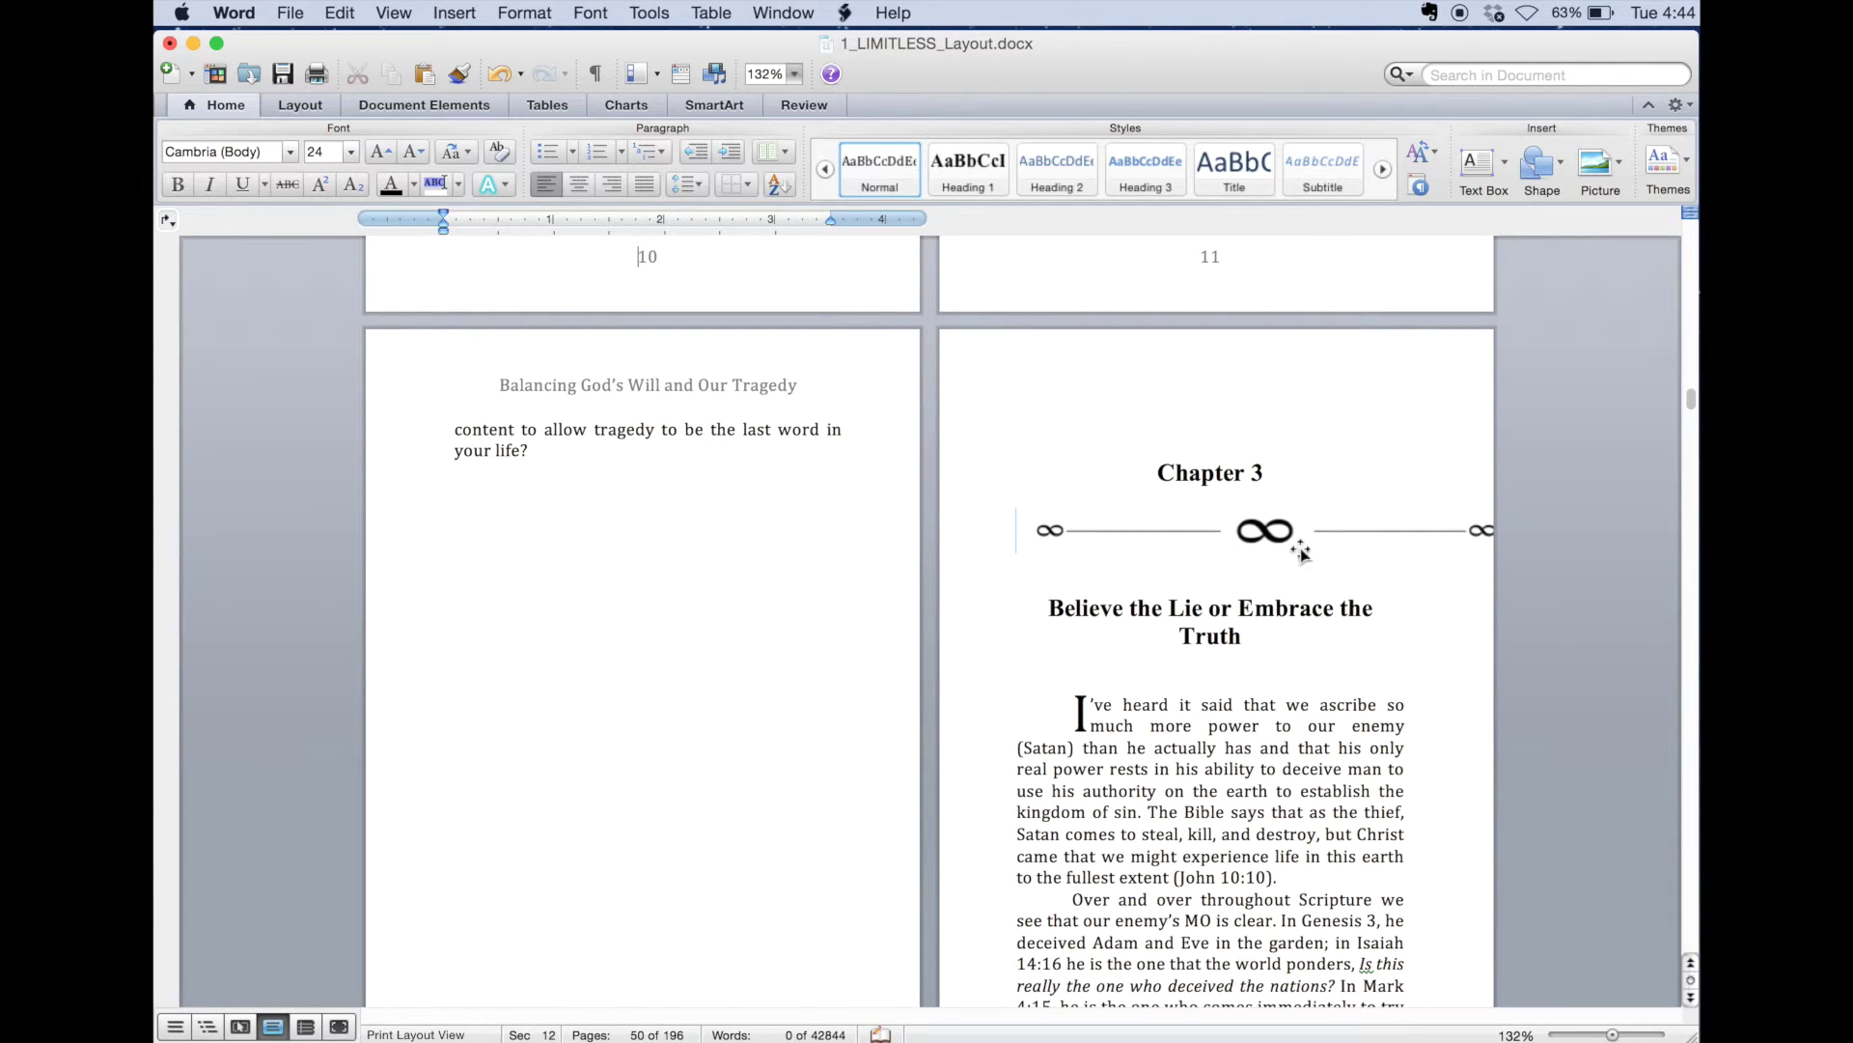
Narrow the infinity ornaments under the Chapter 3 and Chapter 4 headings so that both fit within the page width
click(1468, 536)
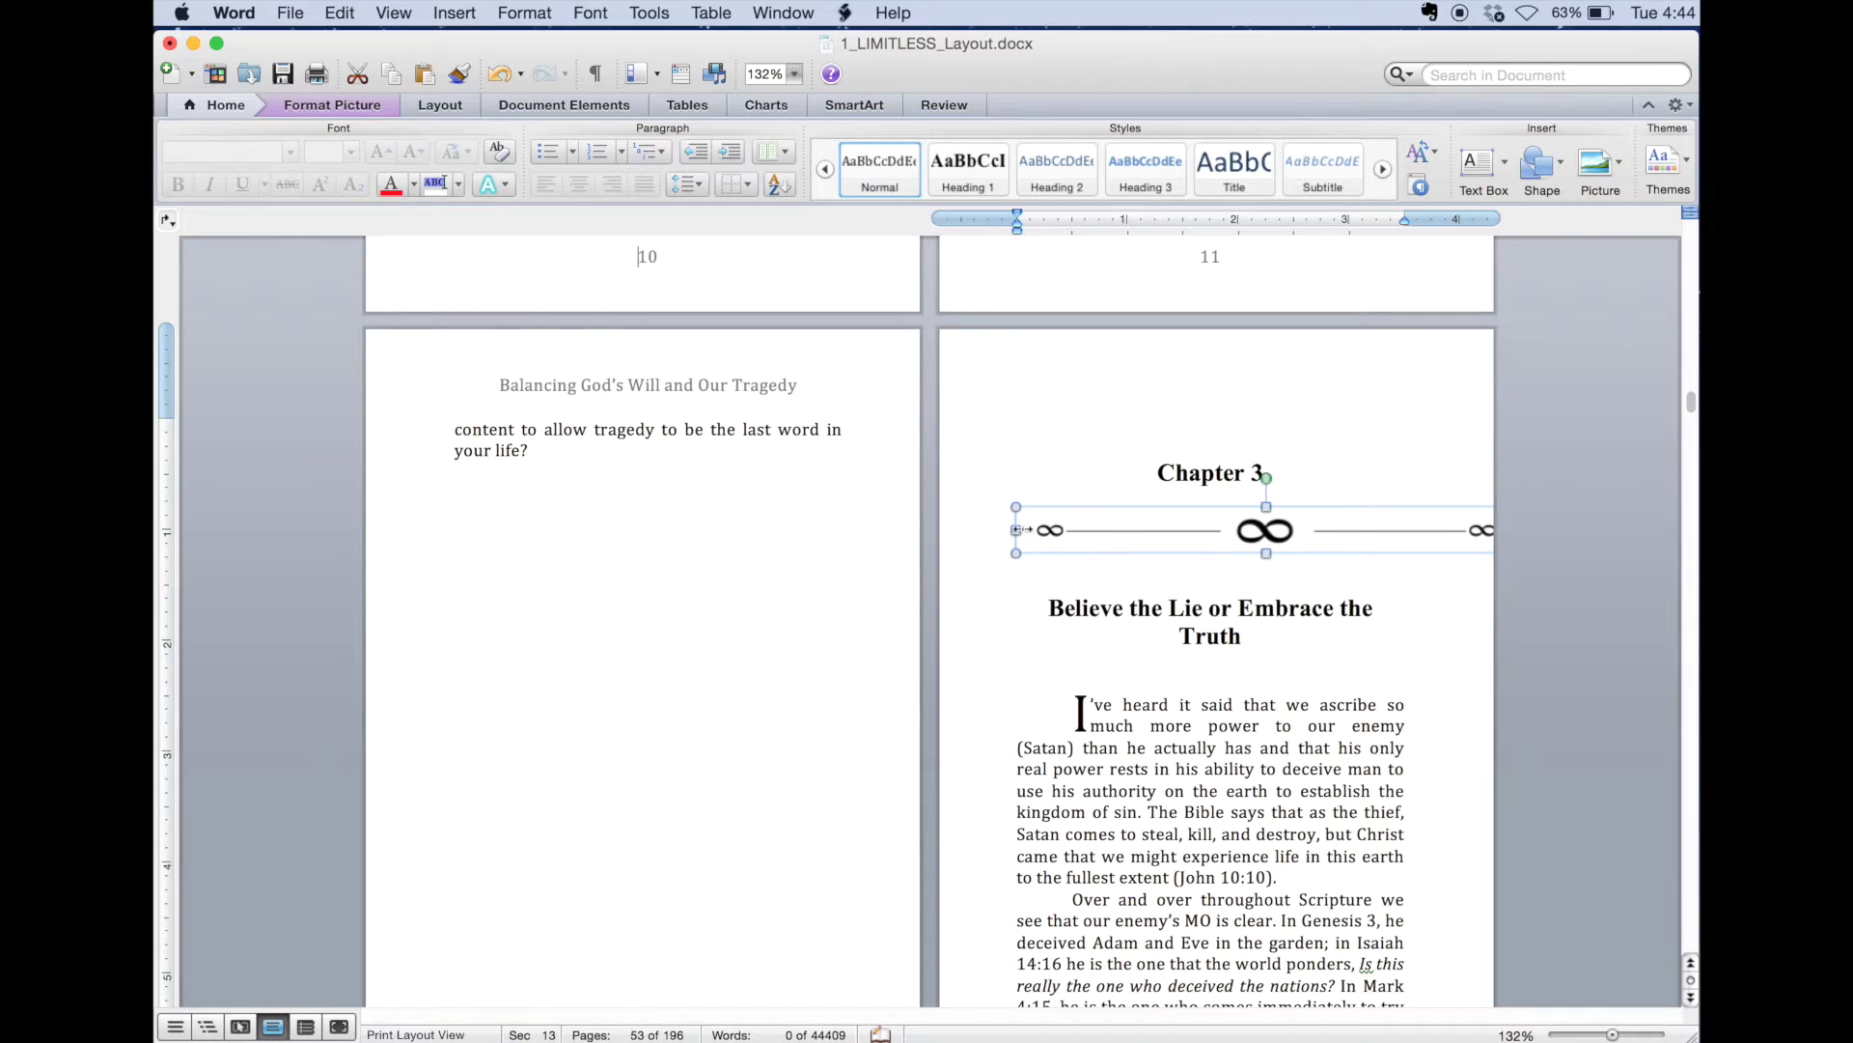
drag(1015, 530, 1130, 527)
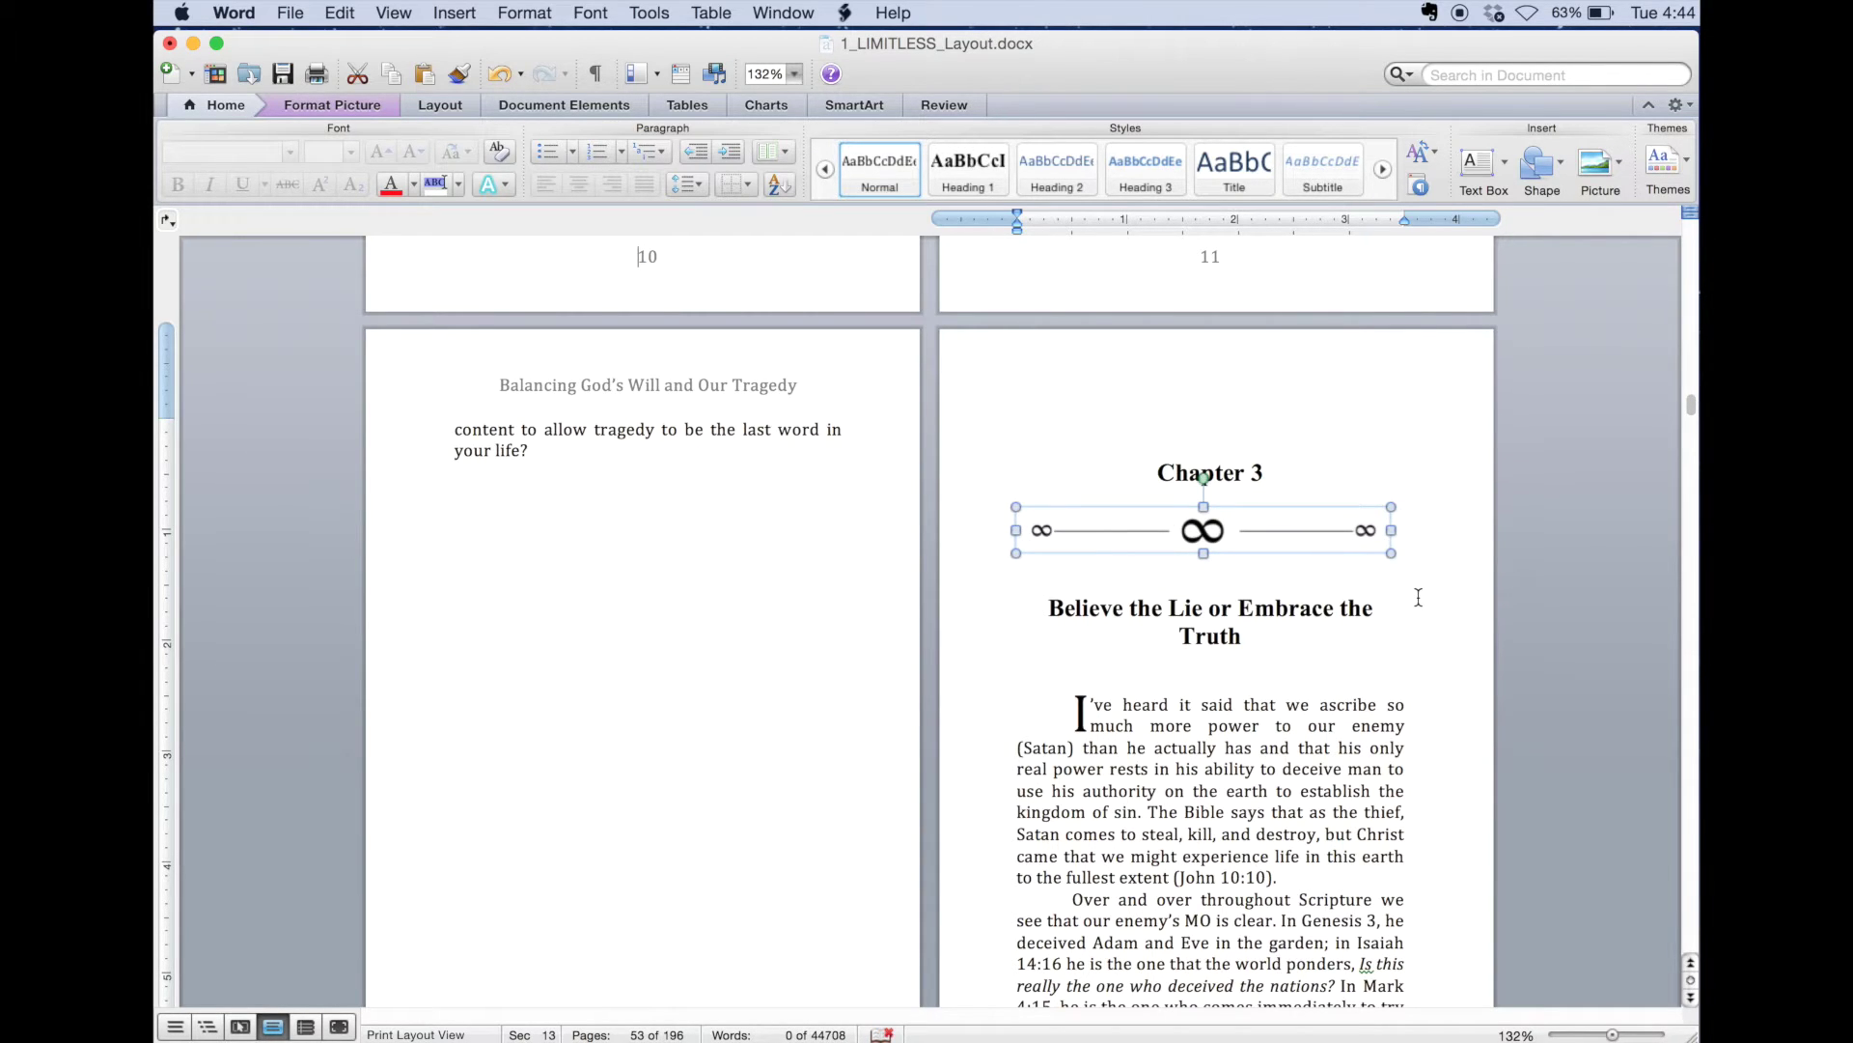
scroll(1186, 647, down, 10)
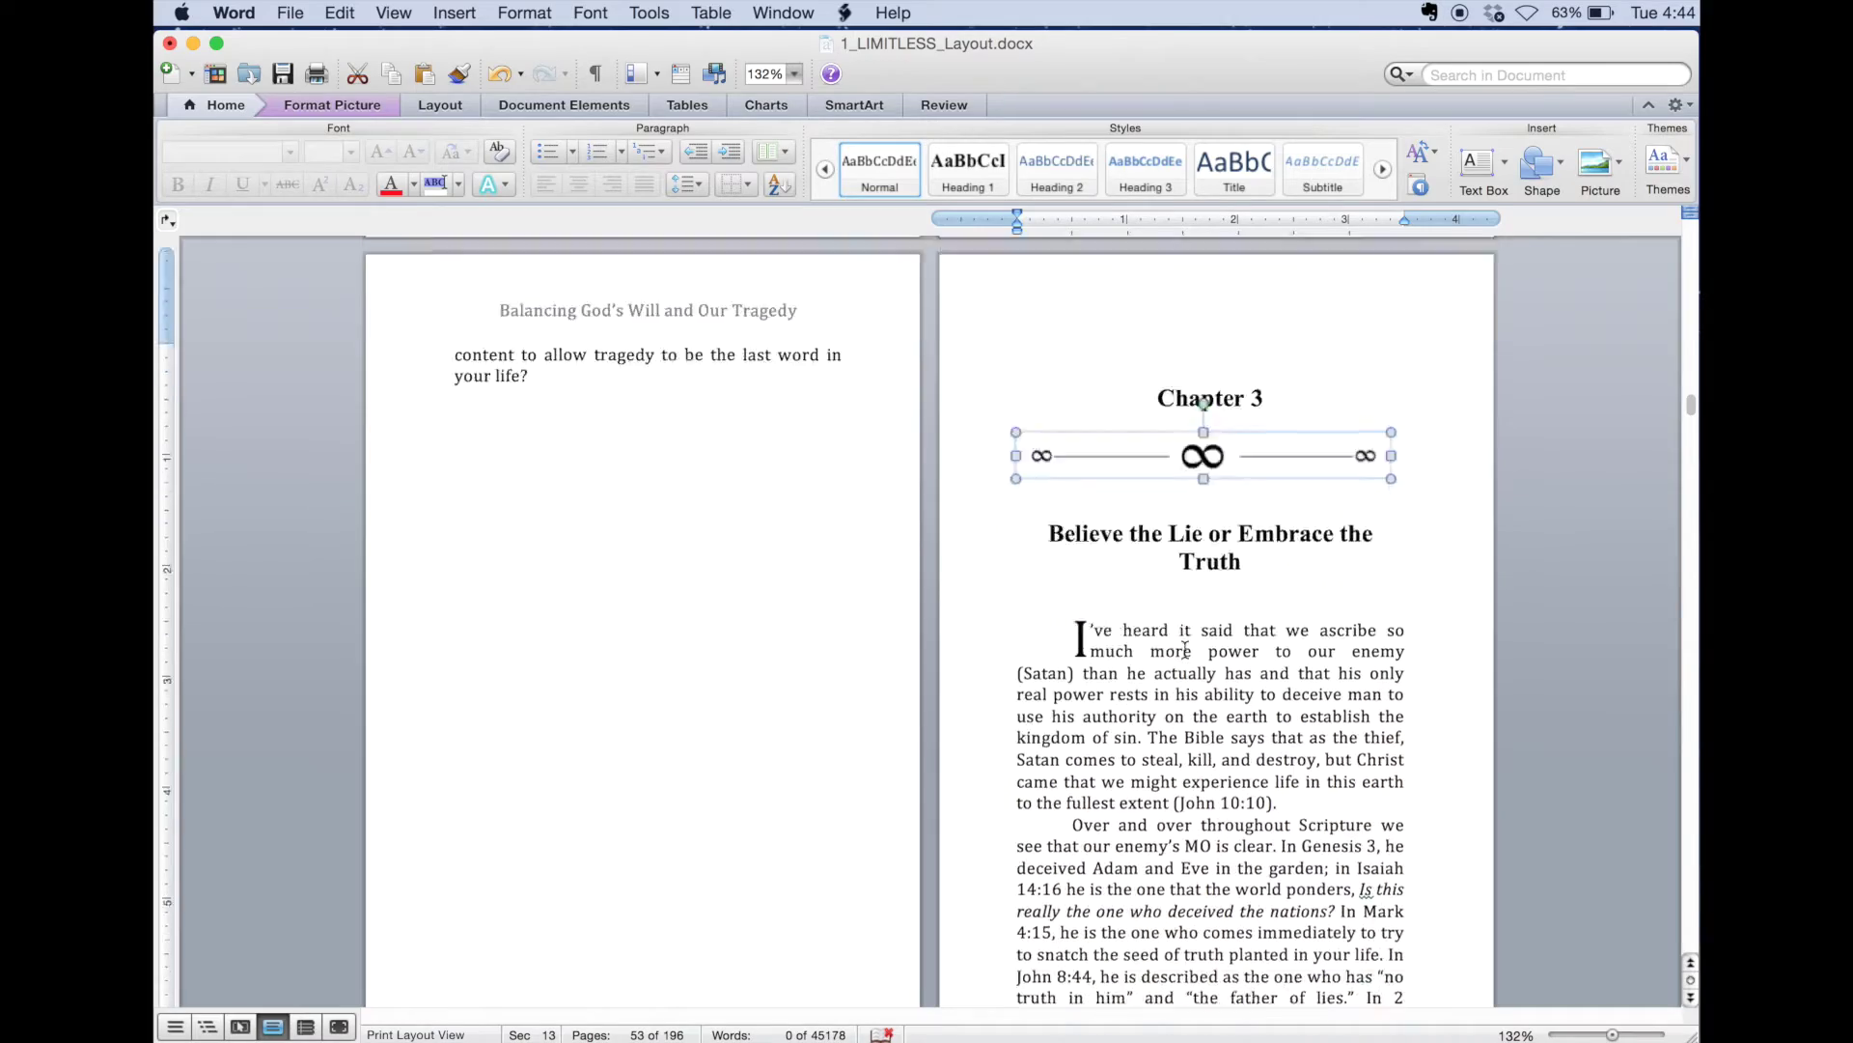
scroll(1185, 647, down, 15)
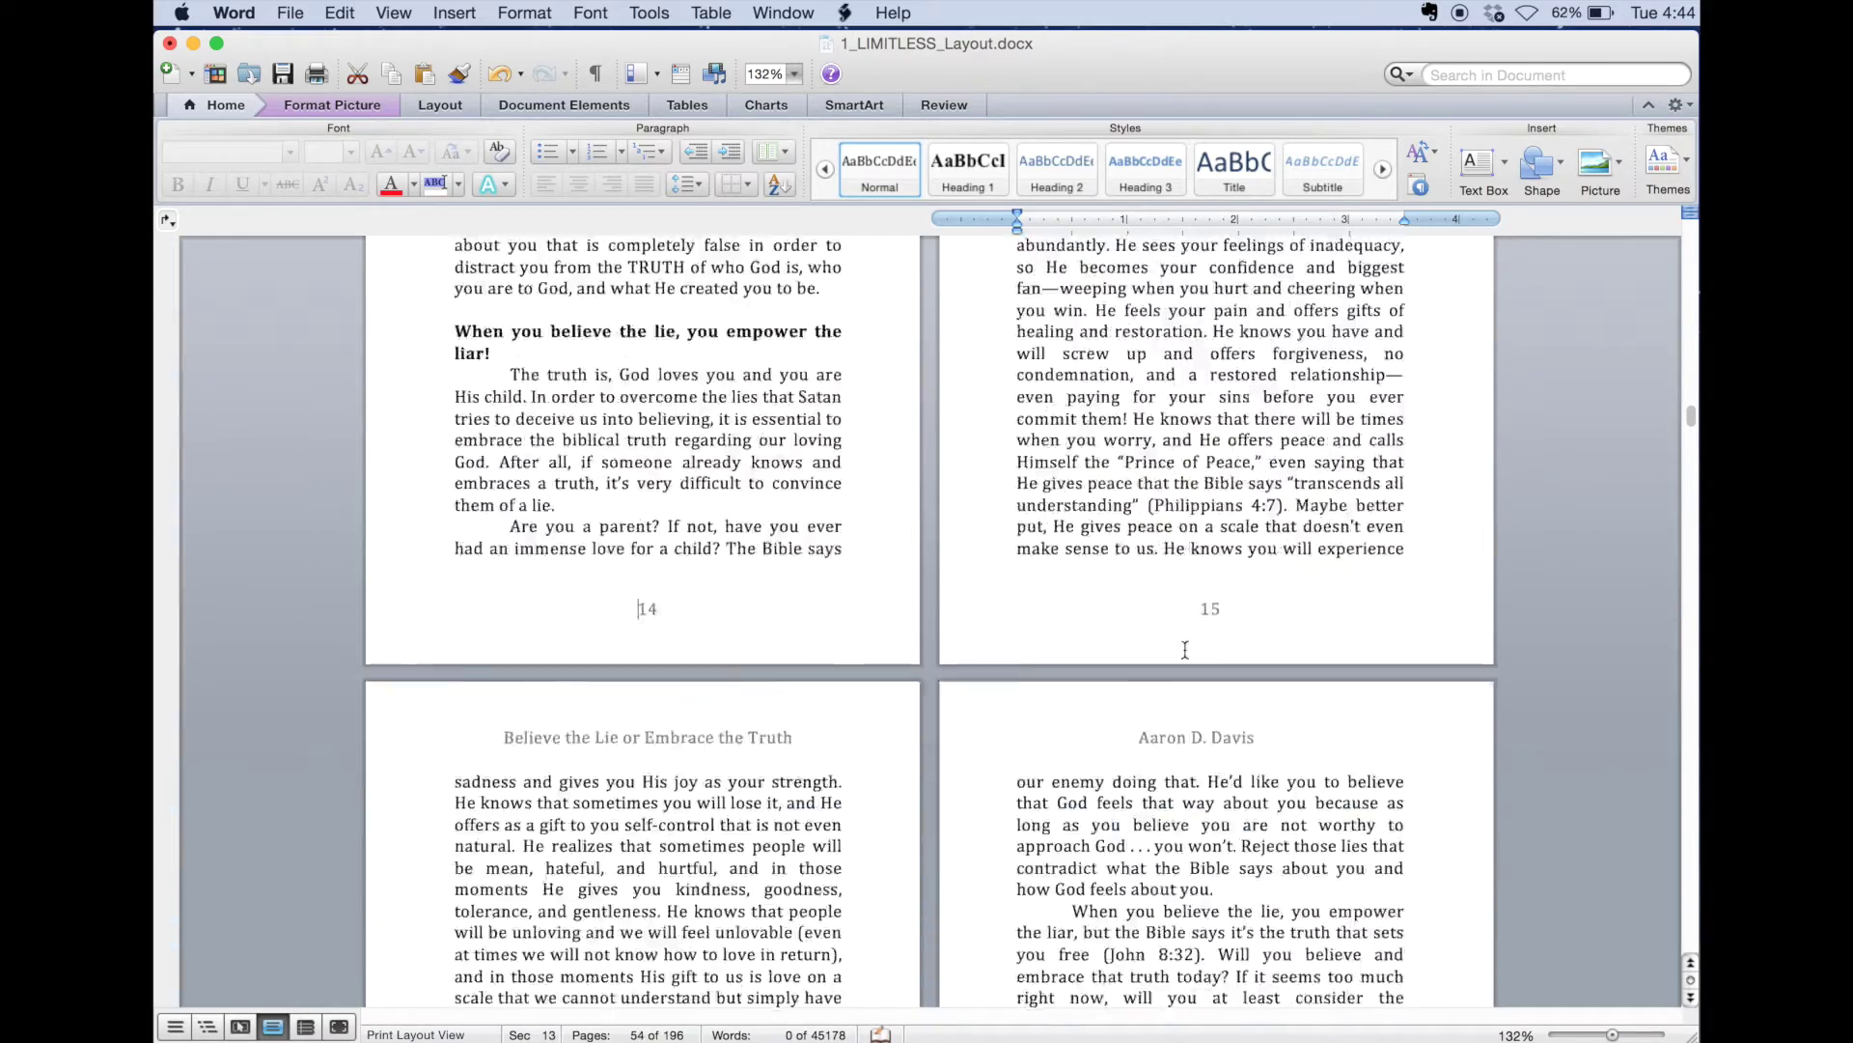
scroll(1186, 652, down, 3)
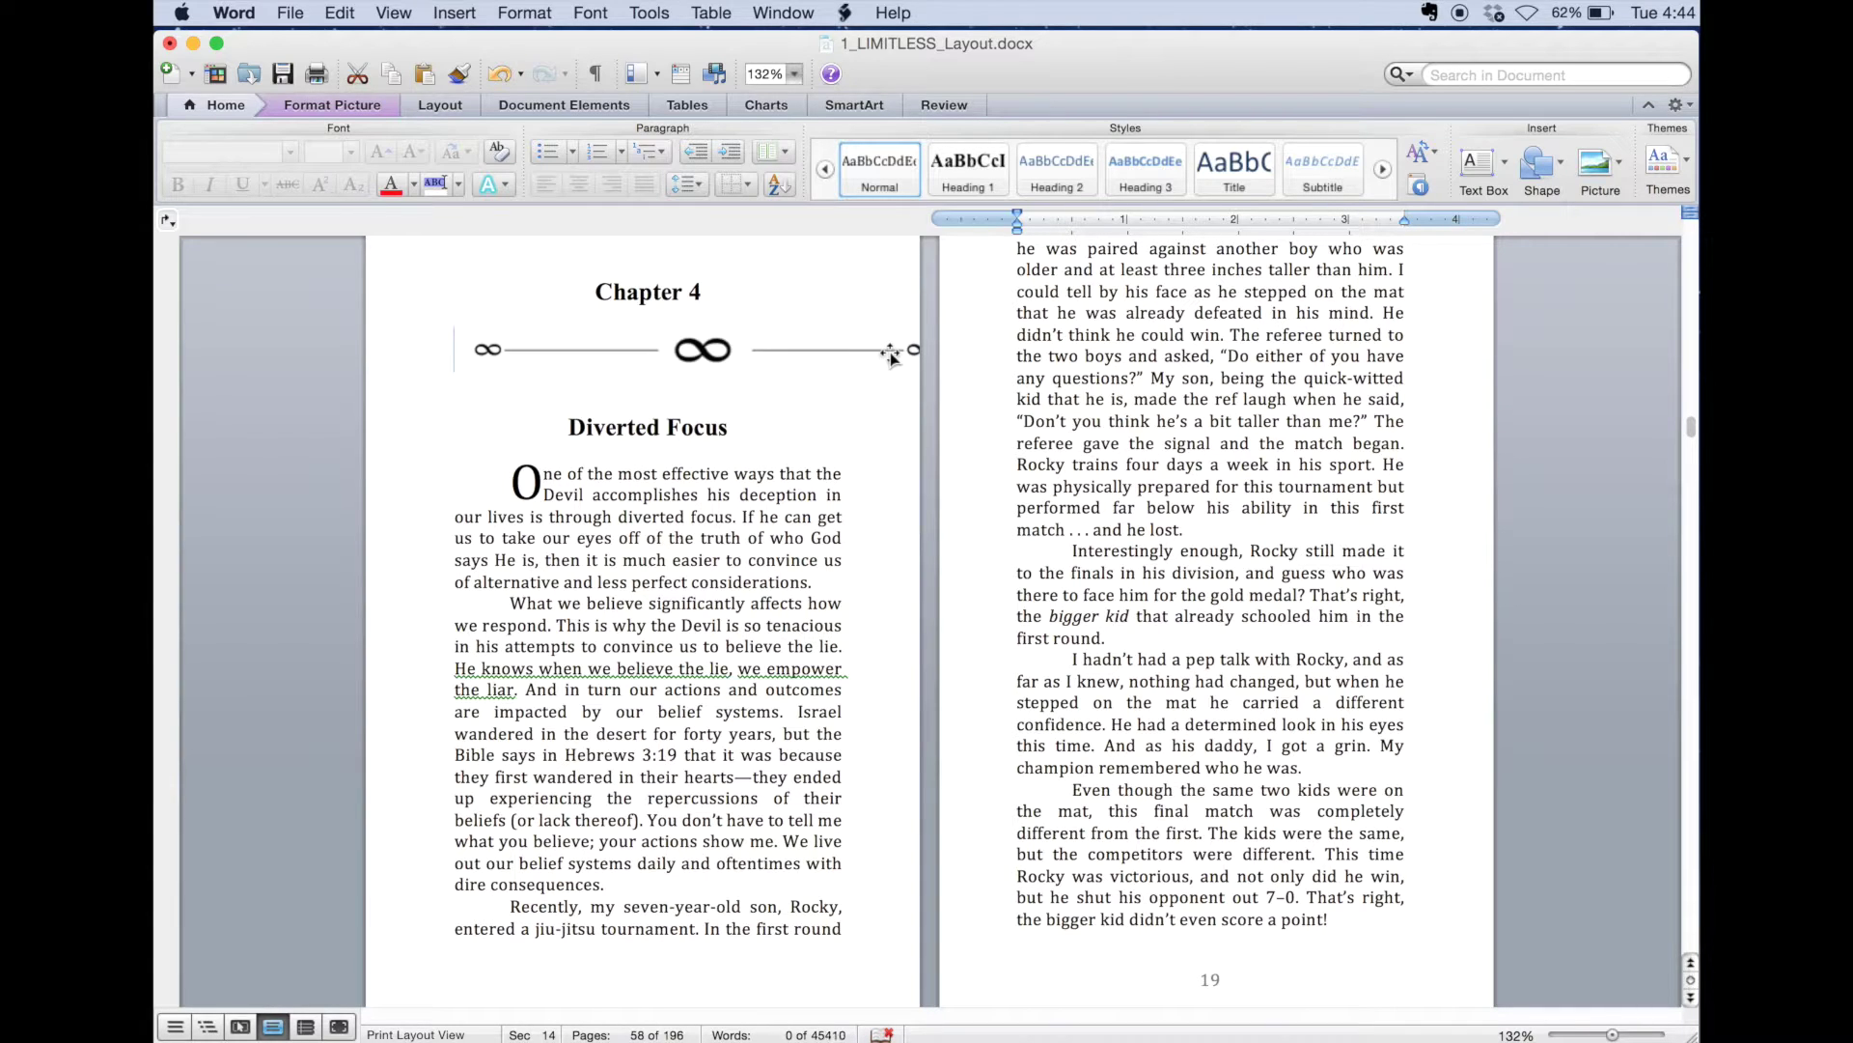
click(890, 355)
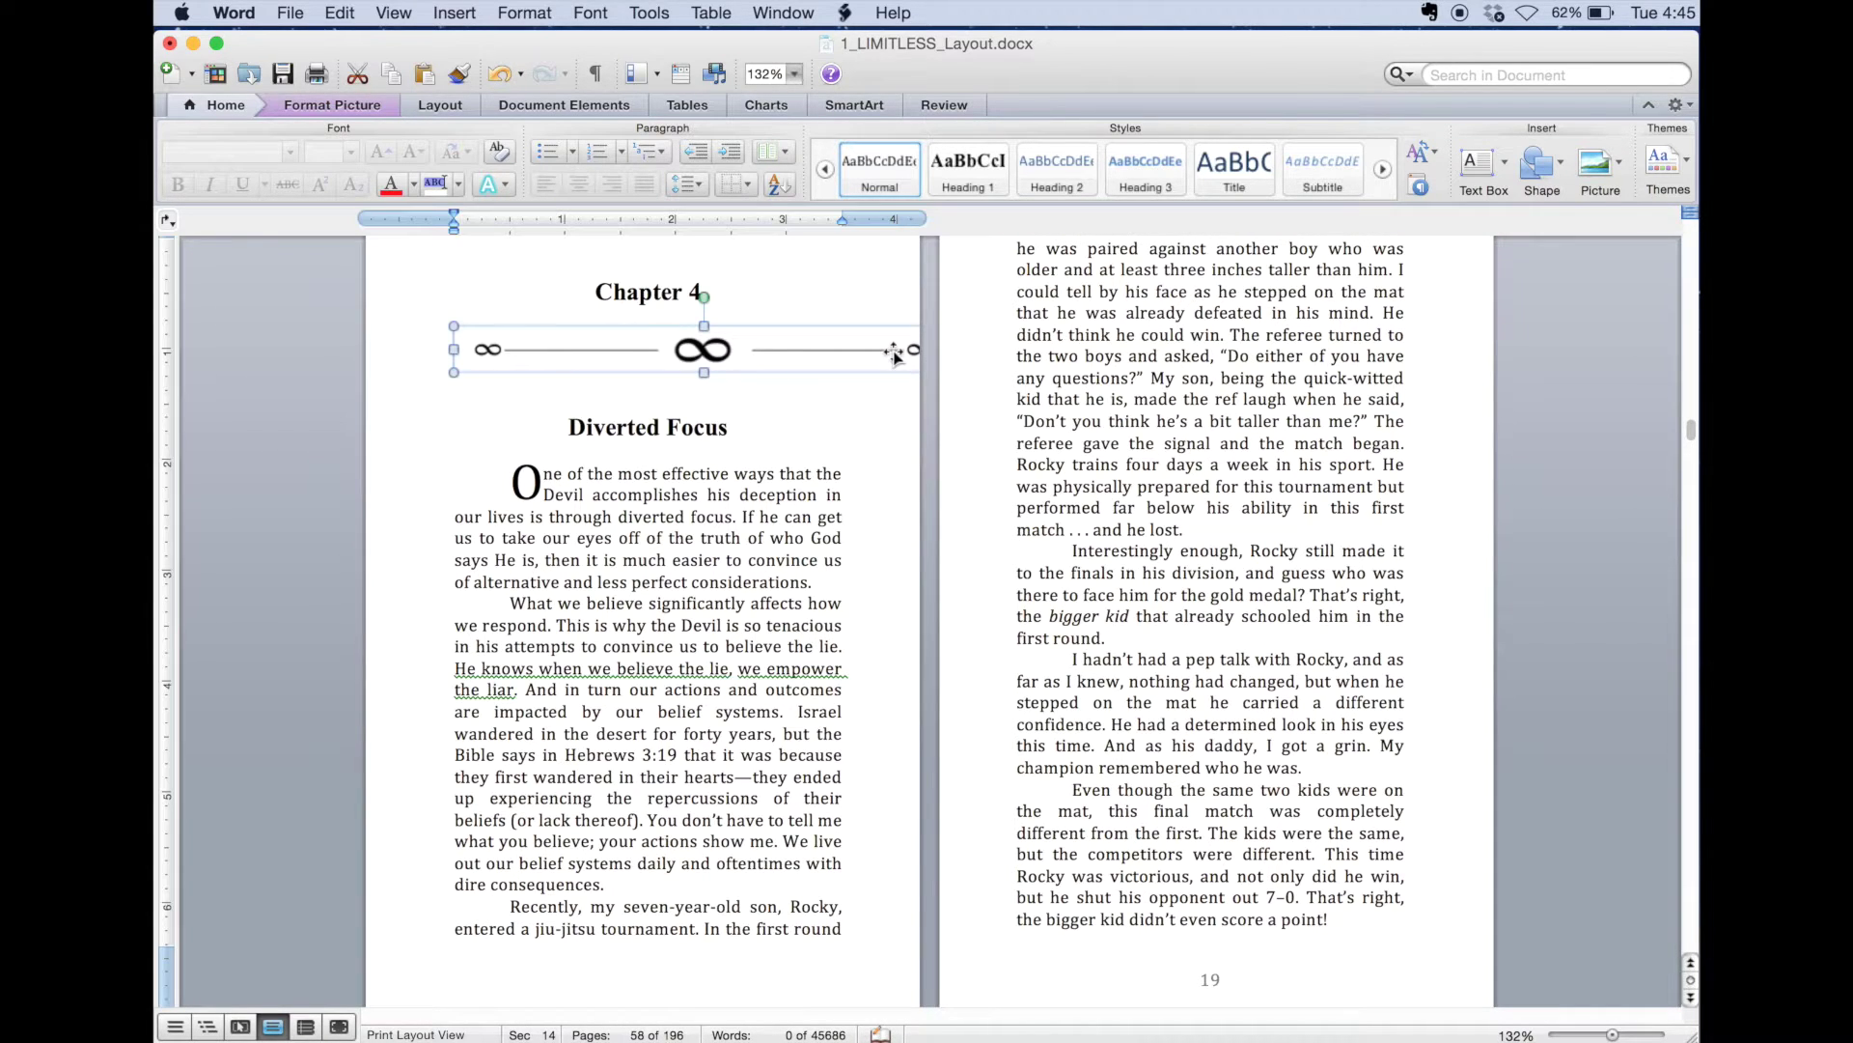
drag(454, 349, 525, 350)
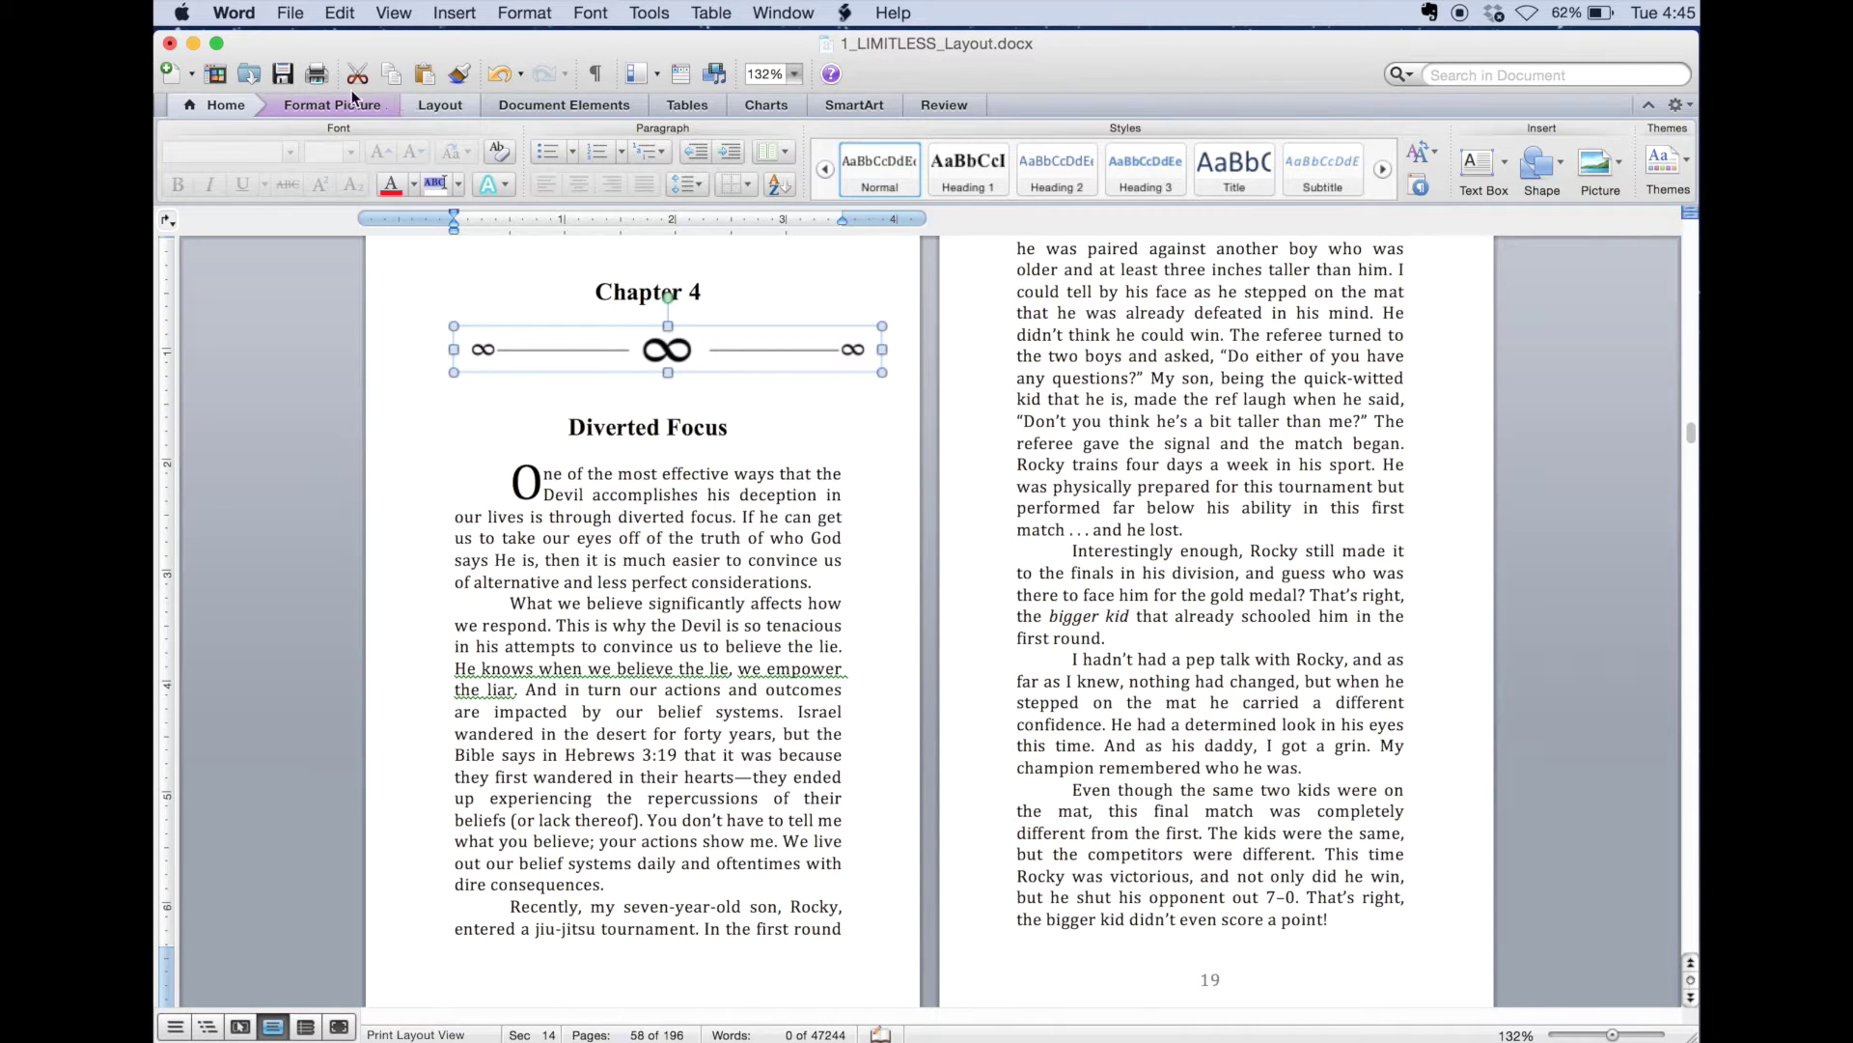
Export all pages of the document as a PDF named 1_LIMITLESS_Layout 5x7 on the Desktop
click(290, 14)
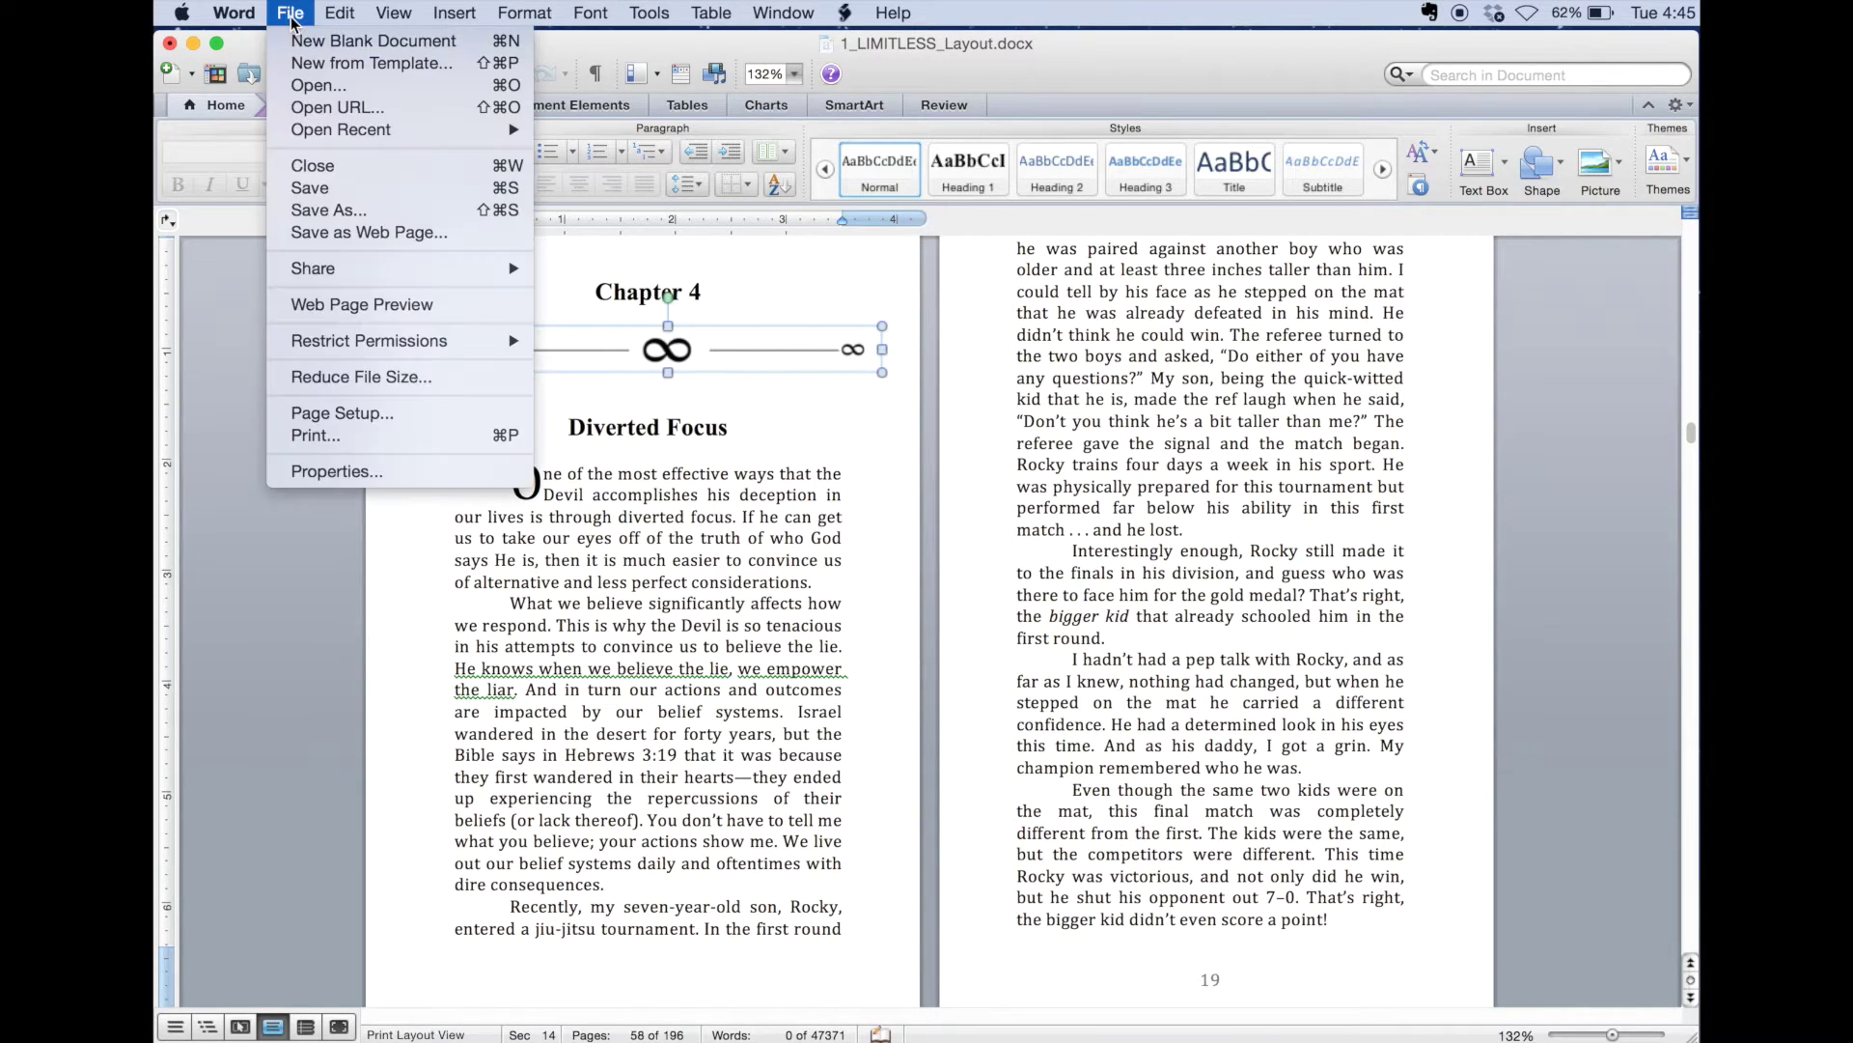
click(338, 436)
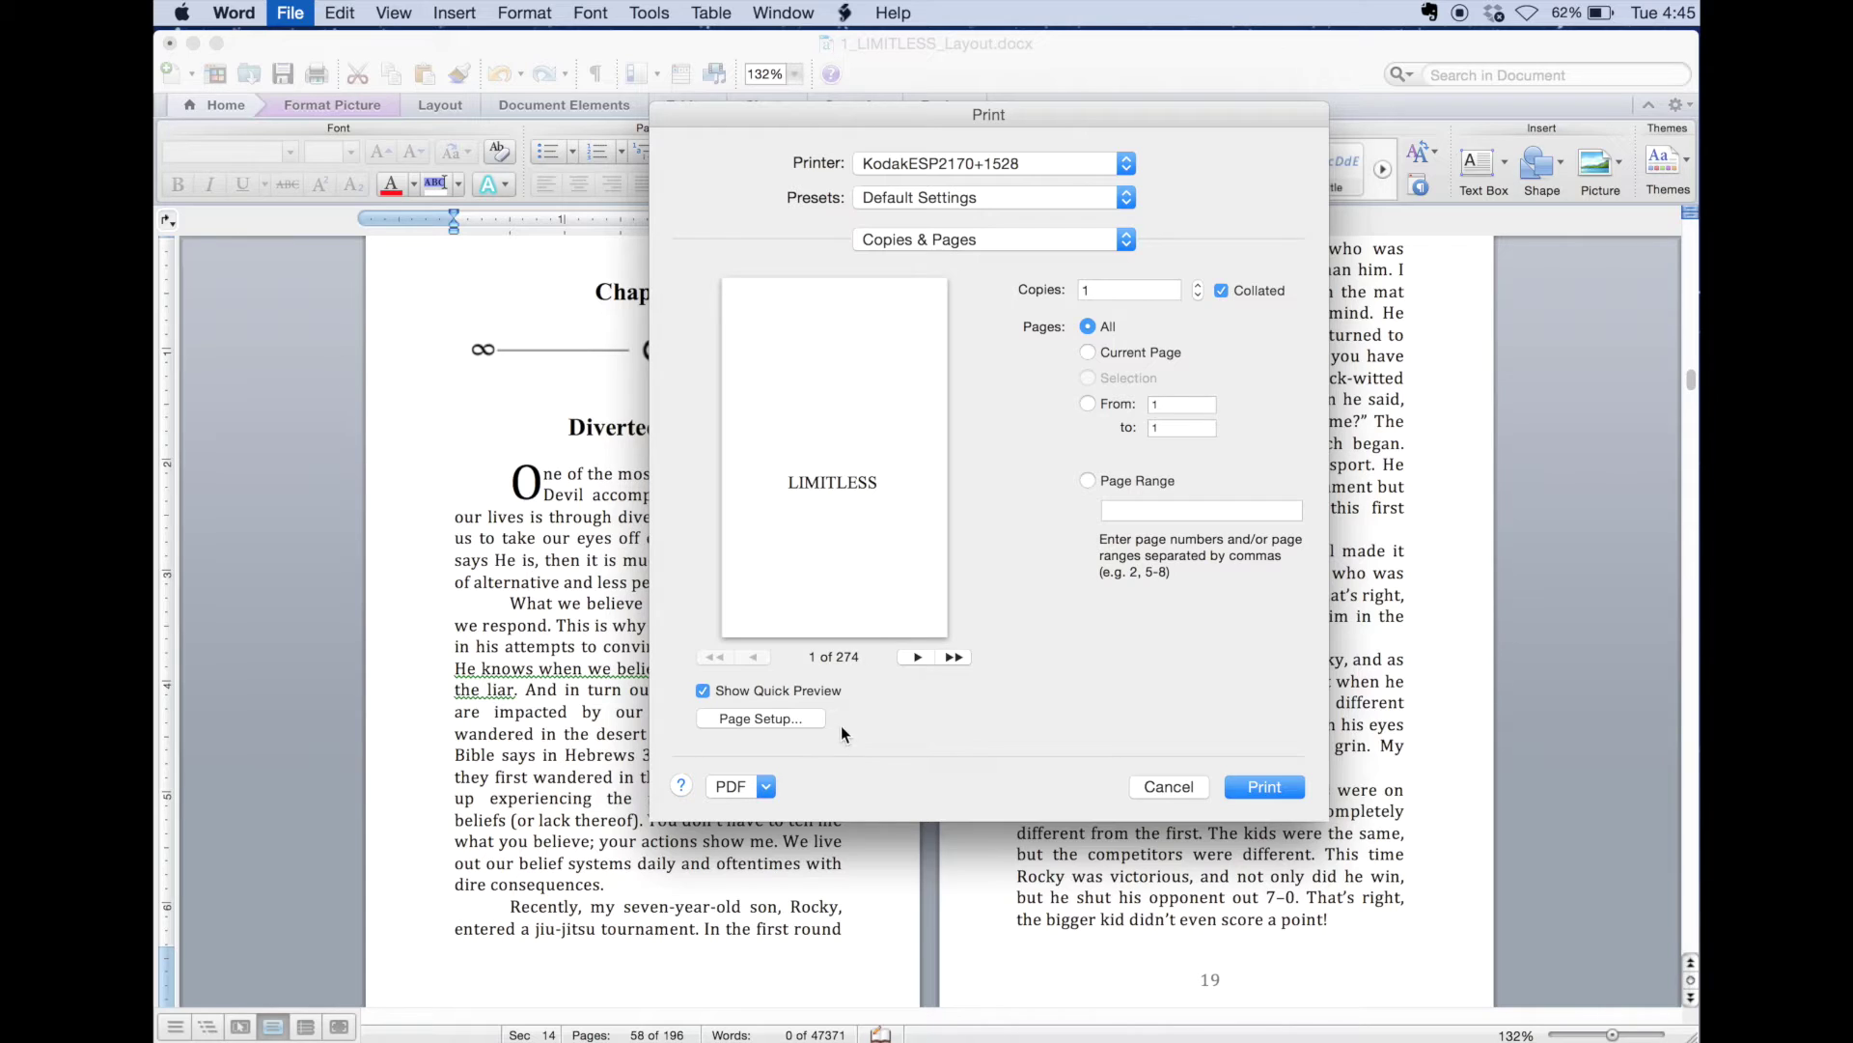
click(766, 787)
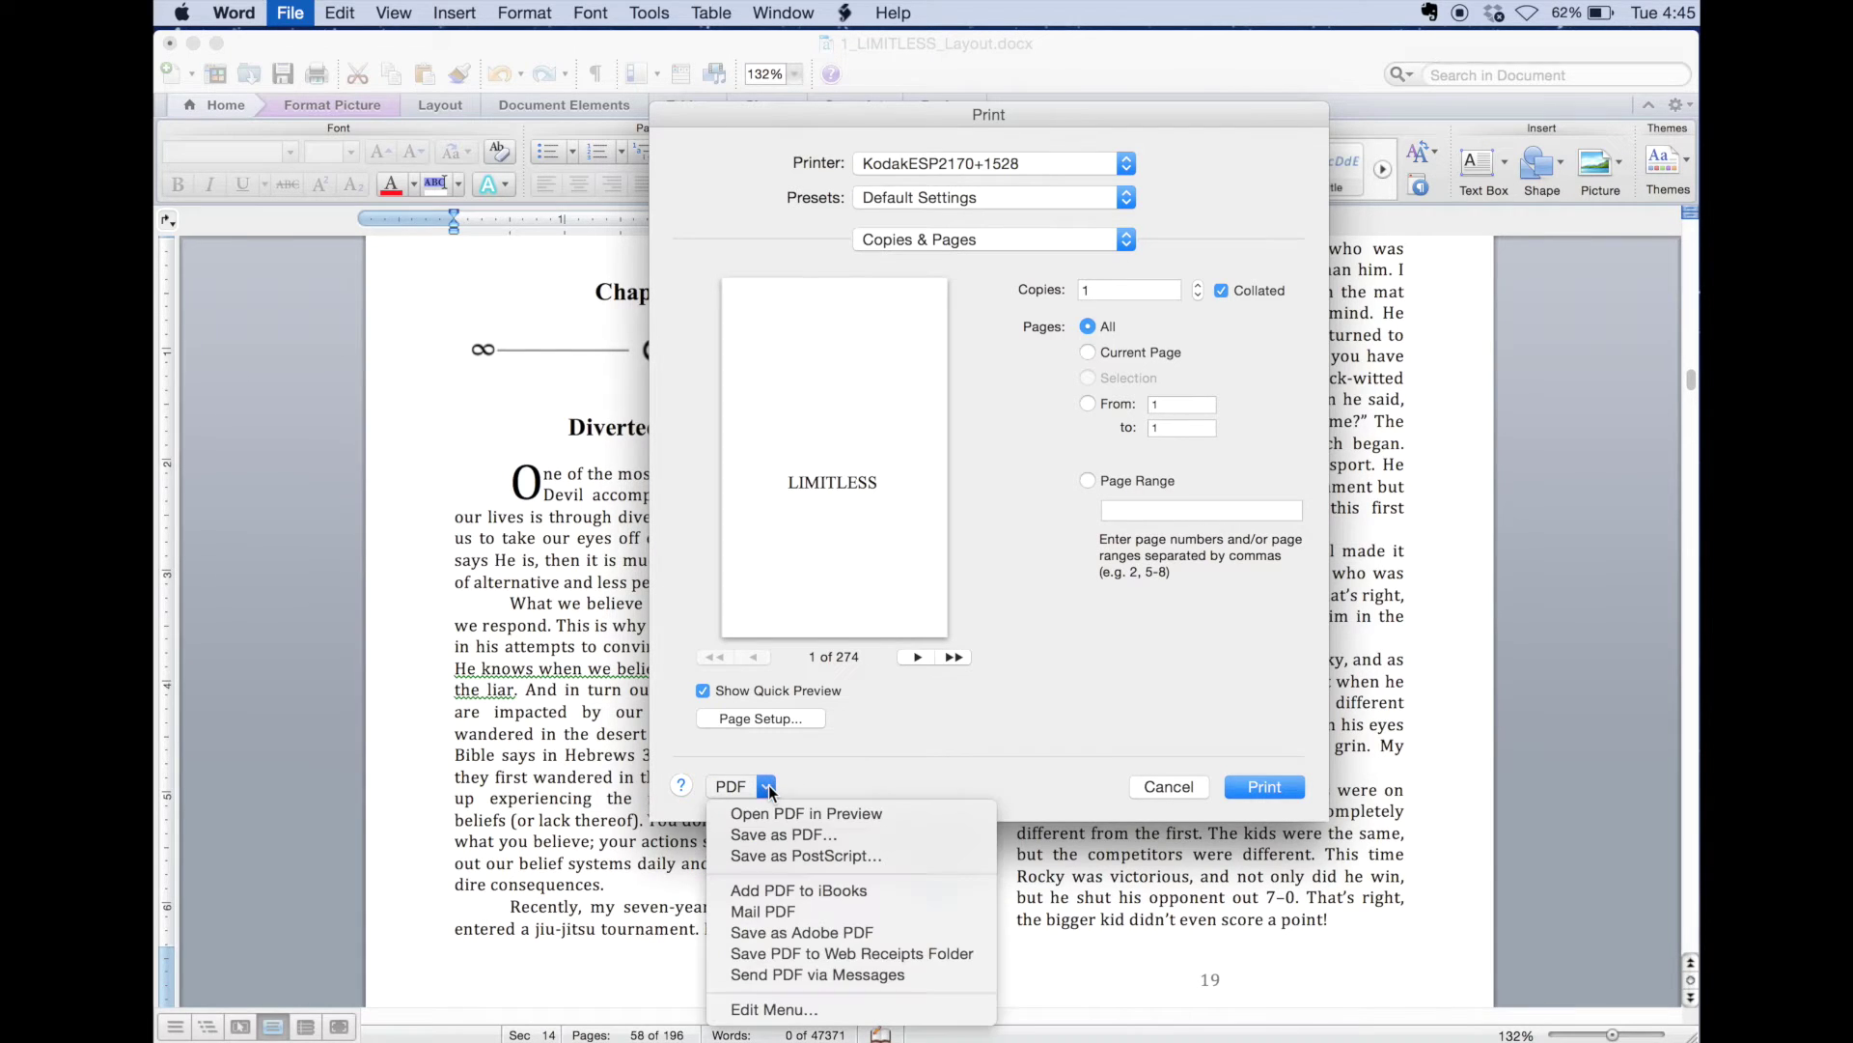
click(783, 836)
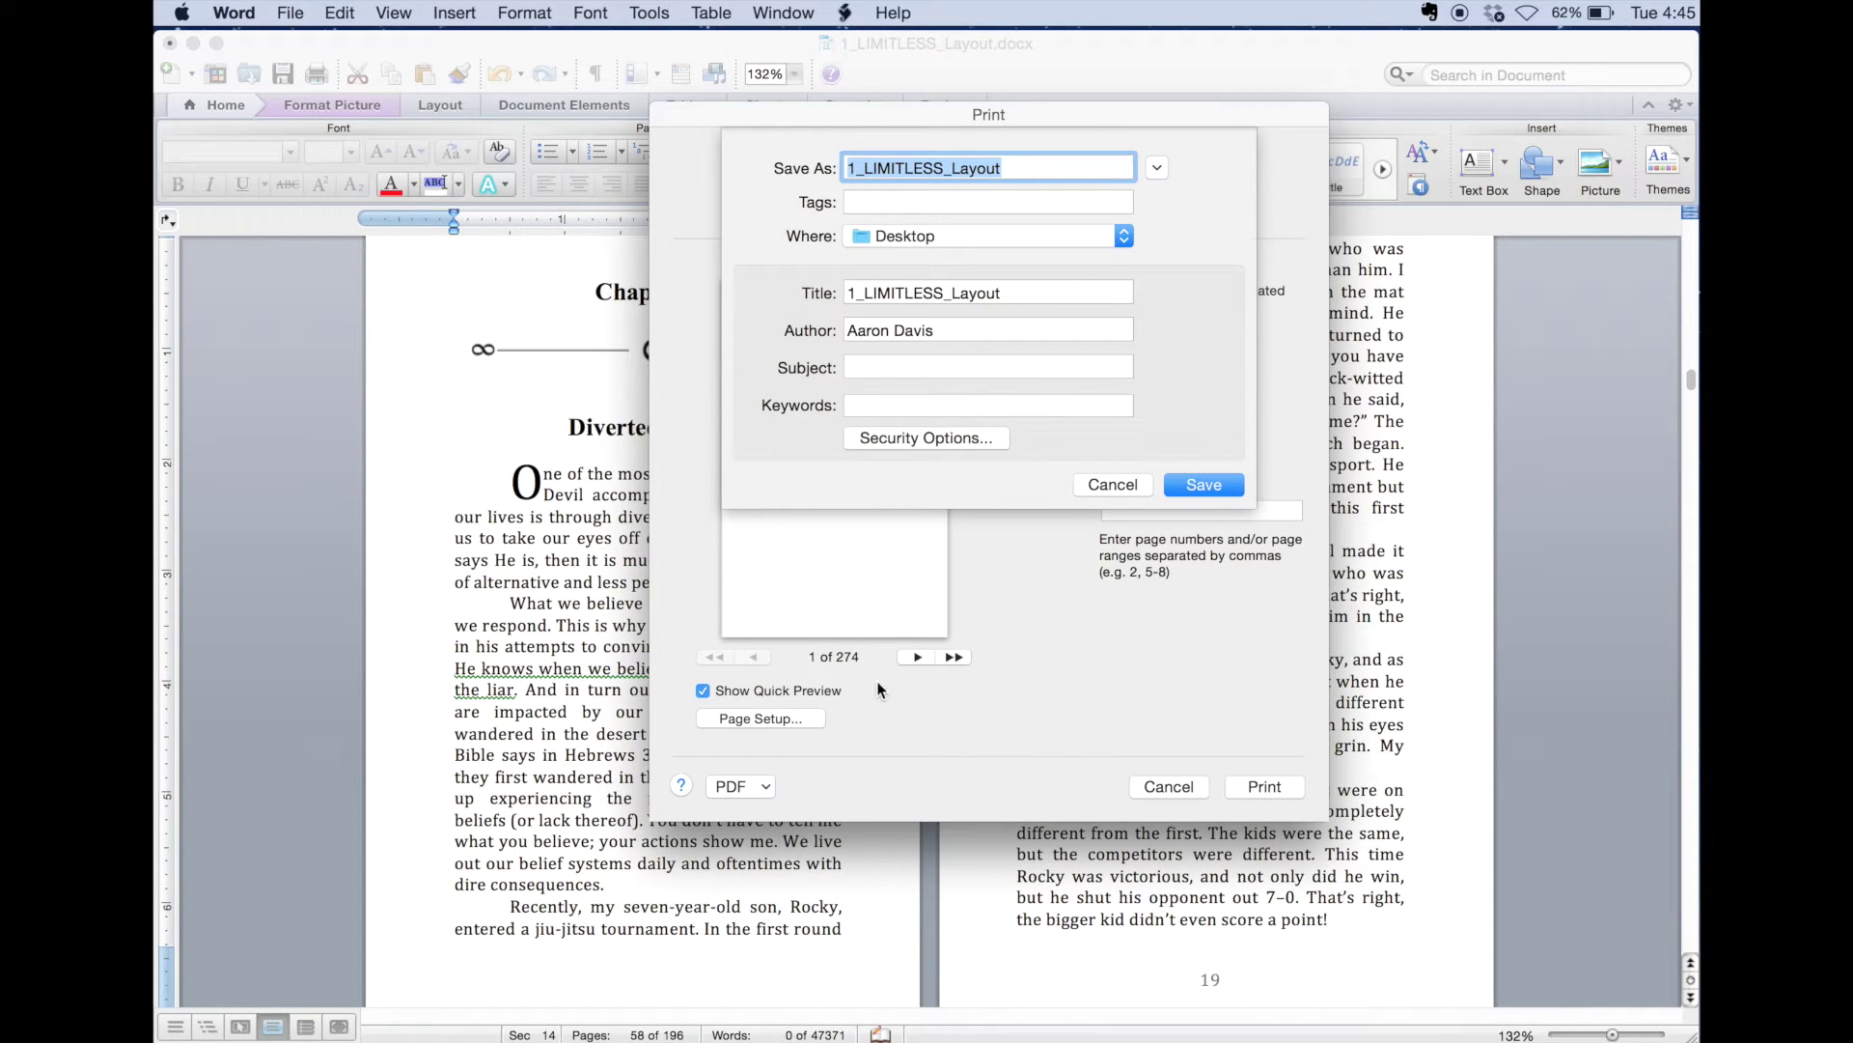
click(1036, 173)
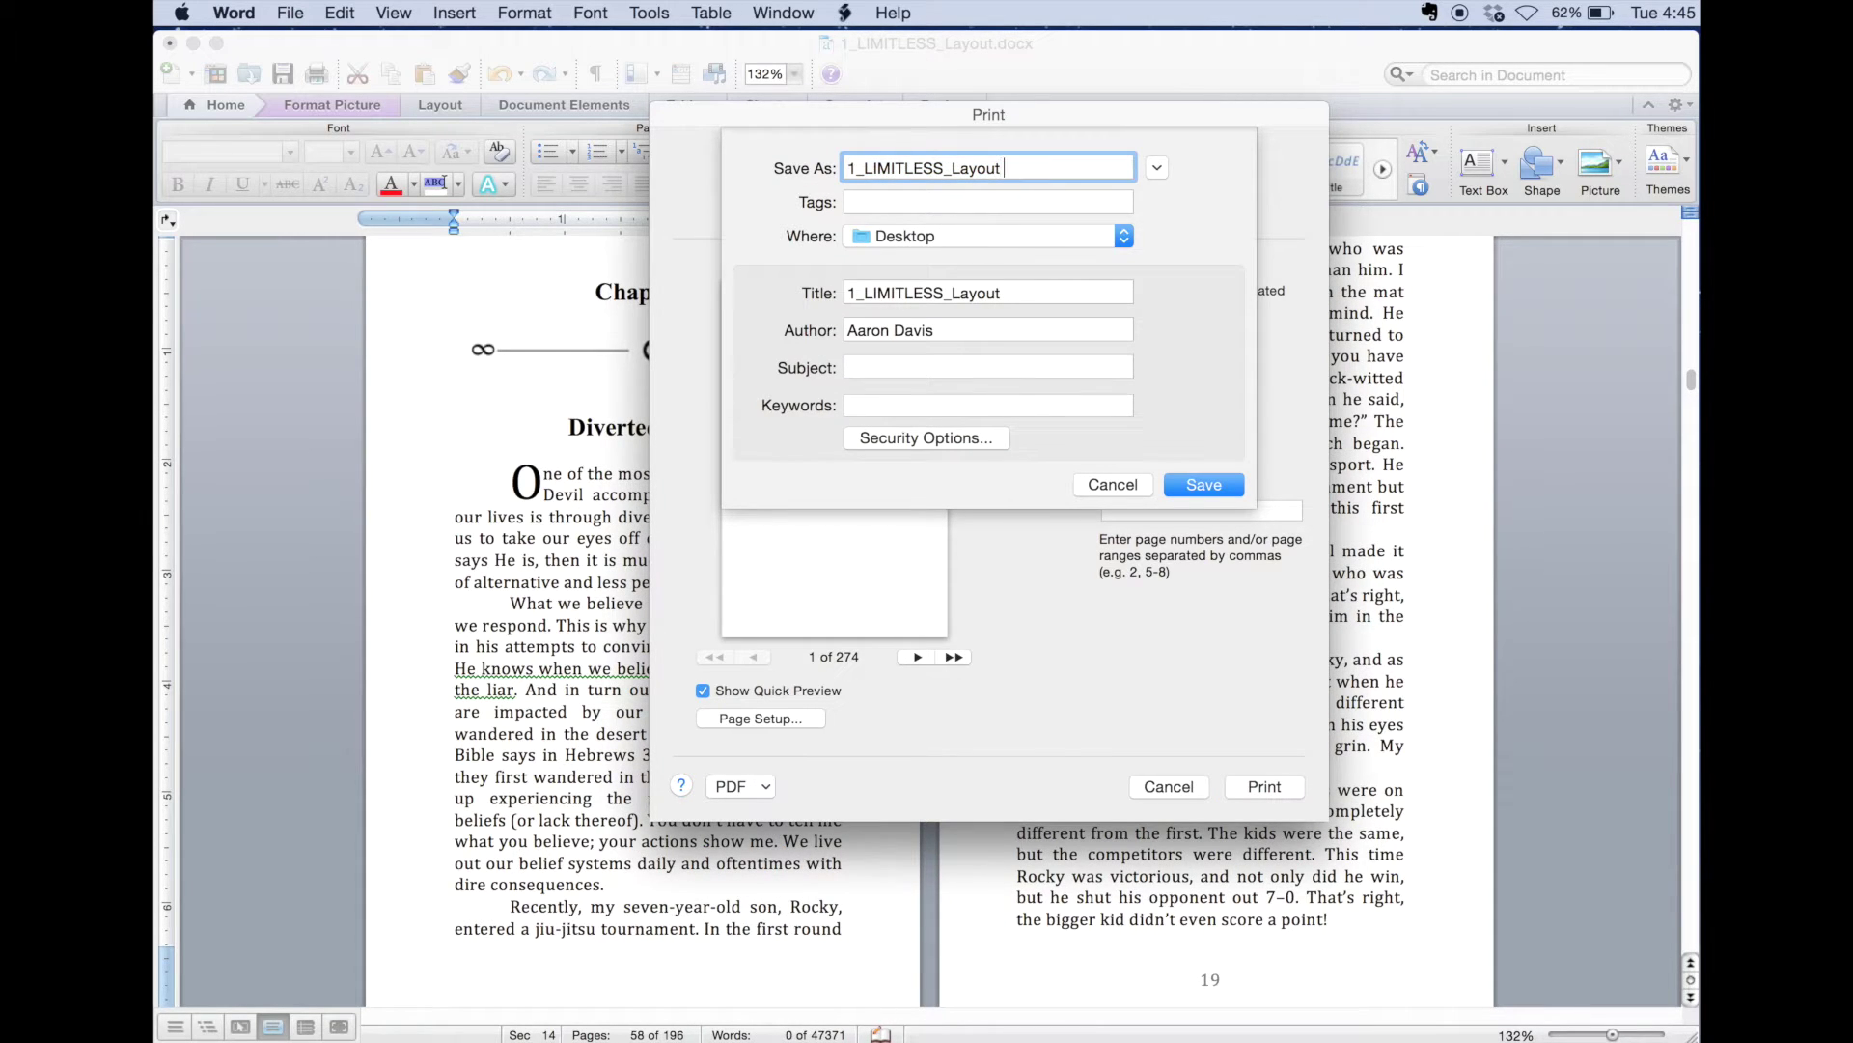
text(5x7)
click(1212, 487)
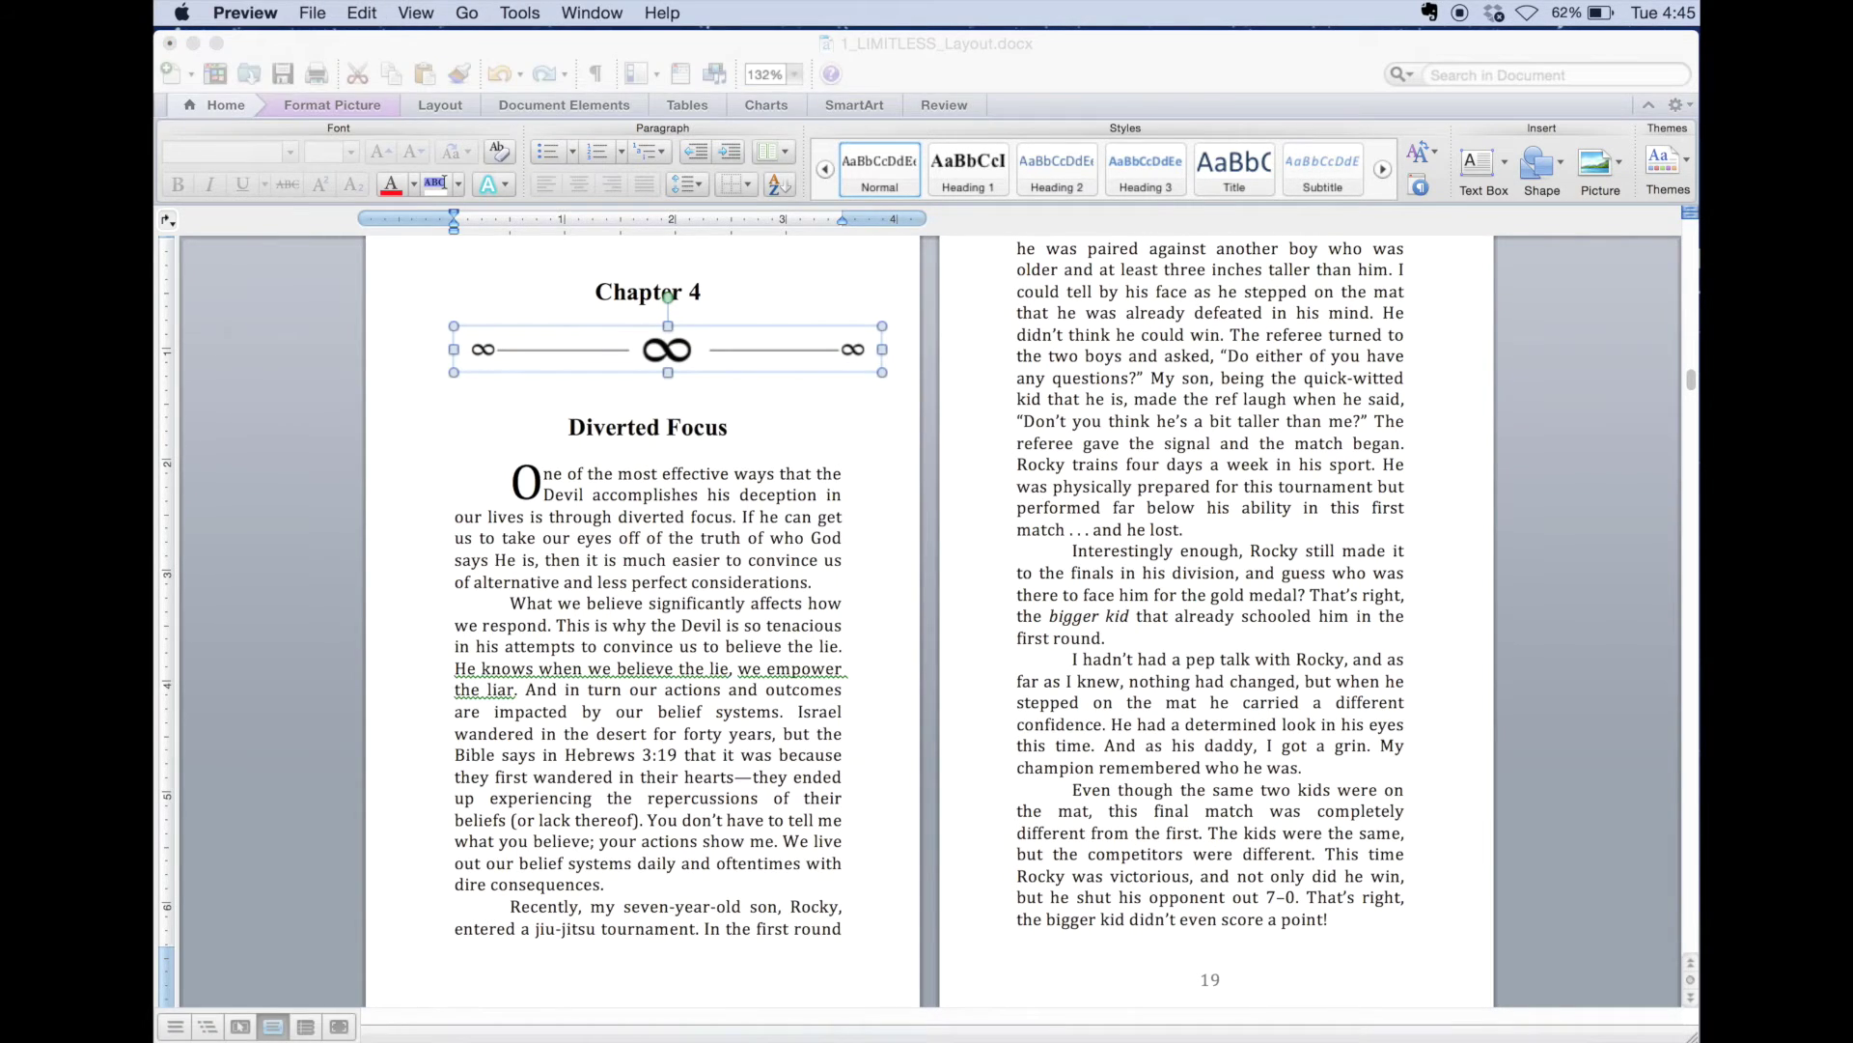
Review the exported PDF in Preview from the title page into Chapter 2, checking page layout and ornaments, and return to the Word document
scroll(675, 579, down, 15)
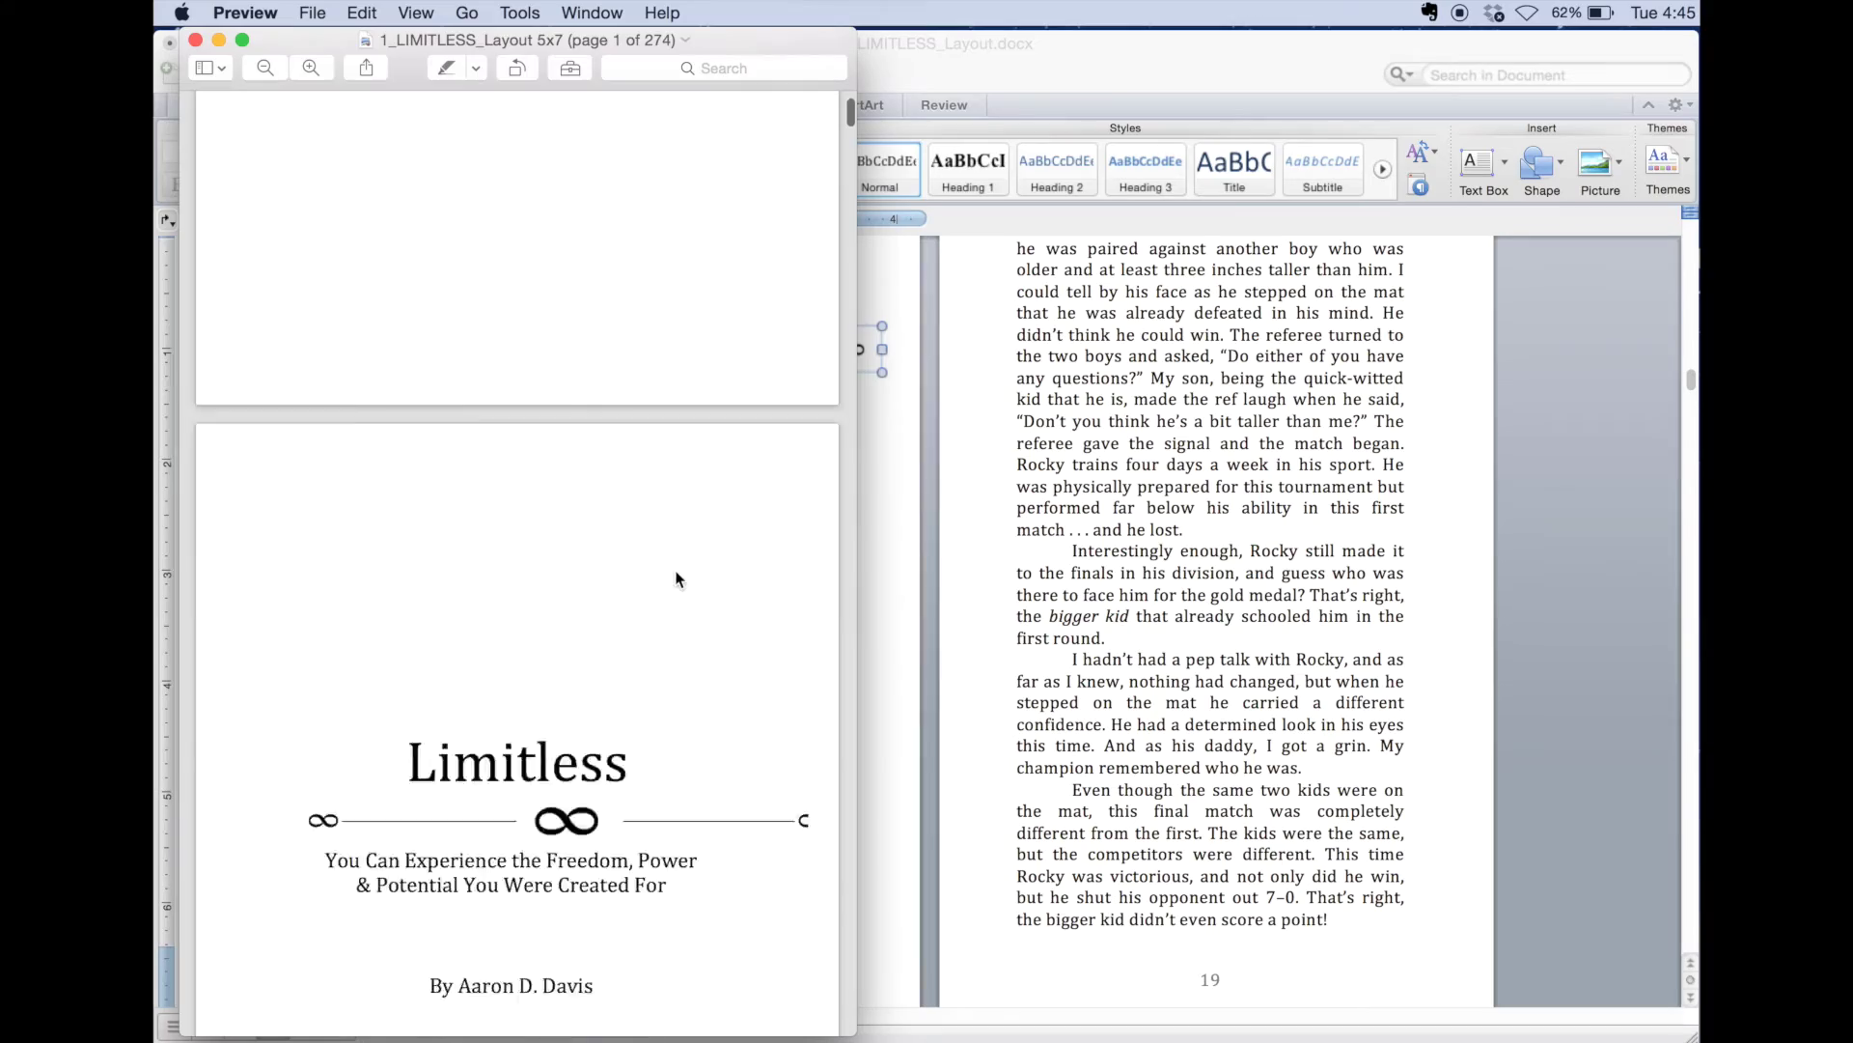
scroll(676, 579, down, 15)
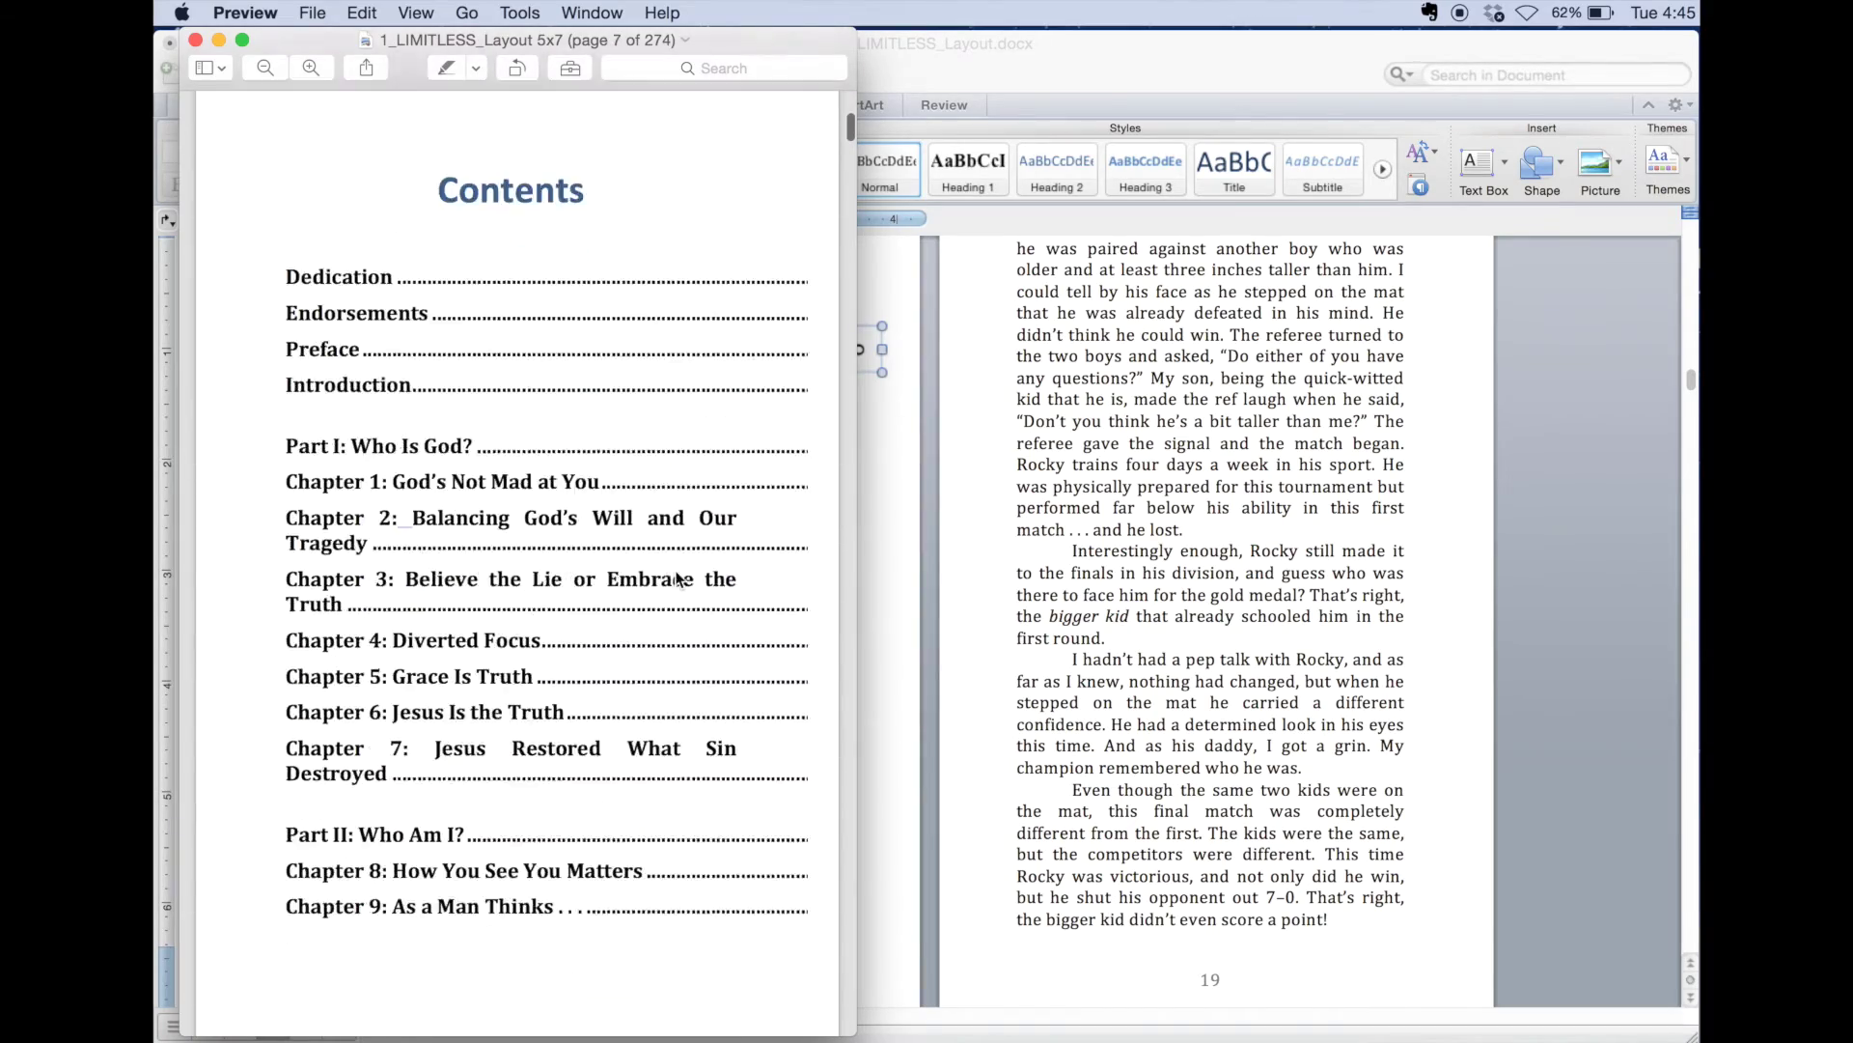
scroll(676, 579, up, 8)
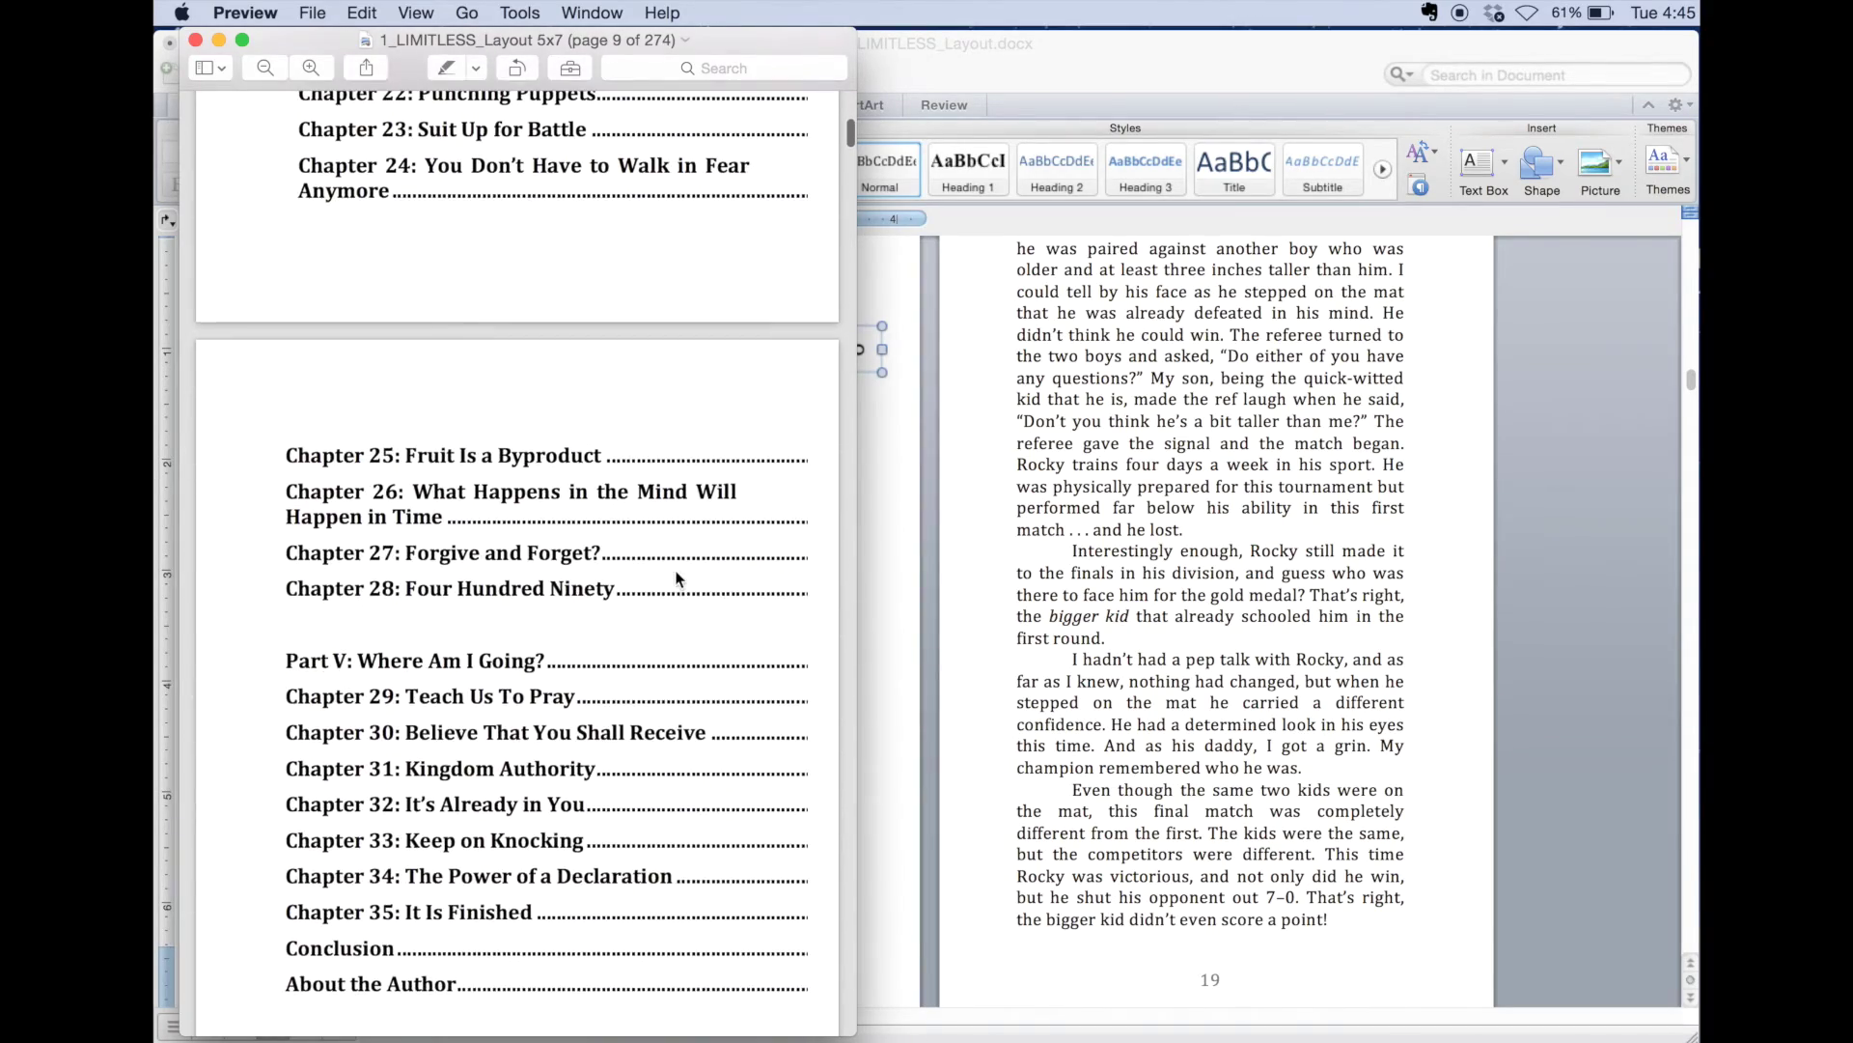
scroll(676, 579, down, 15)
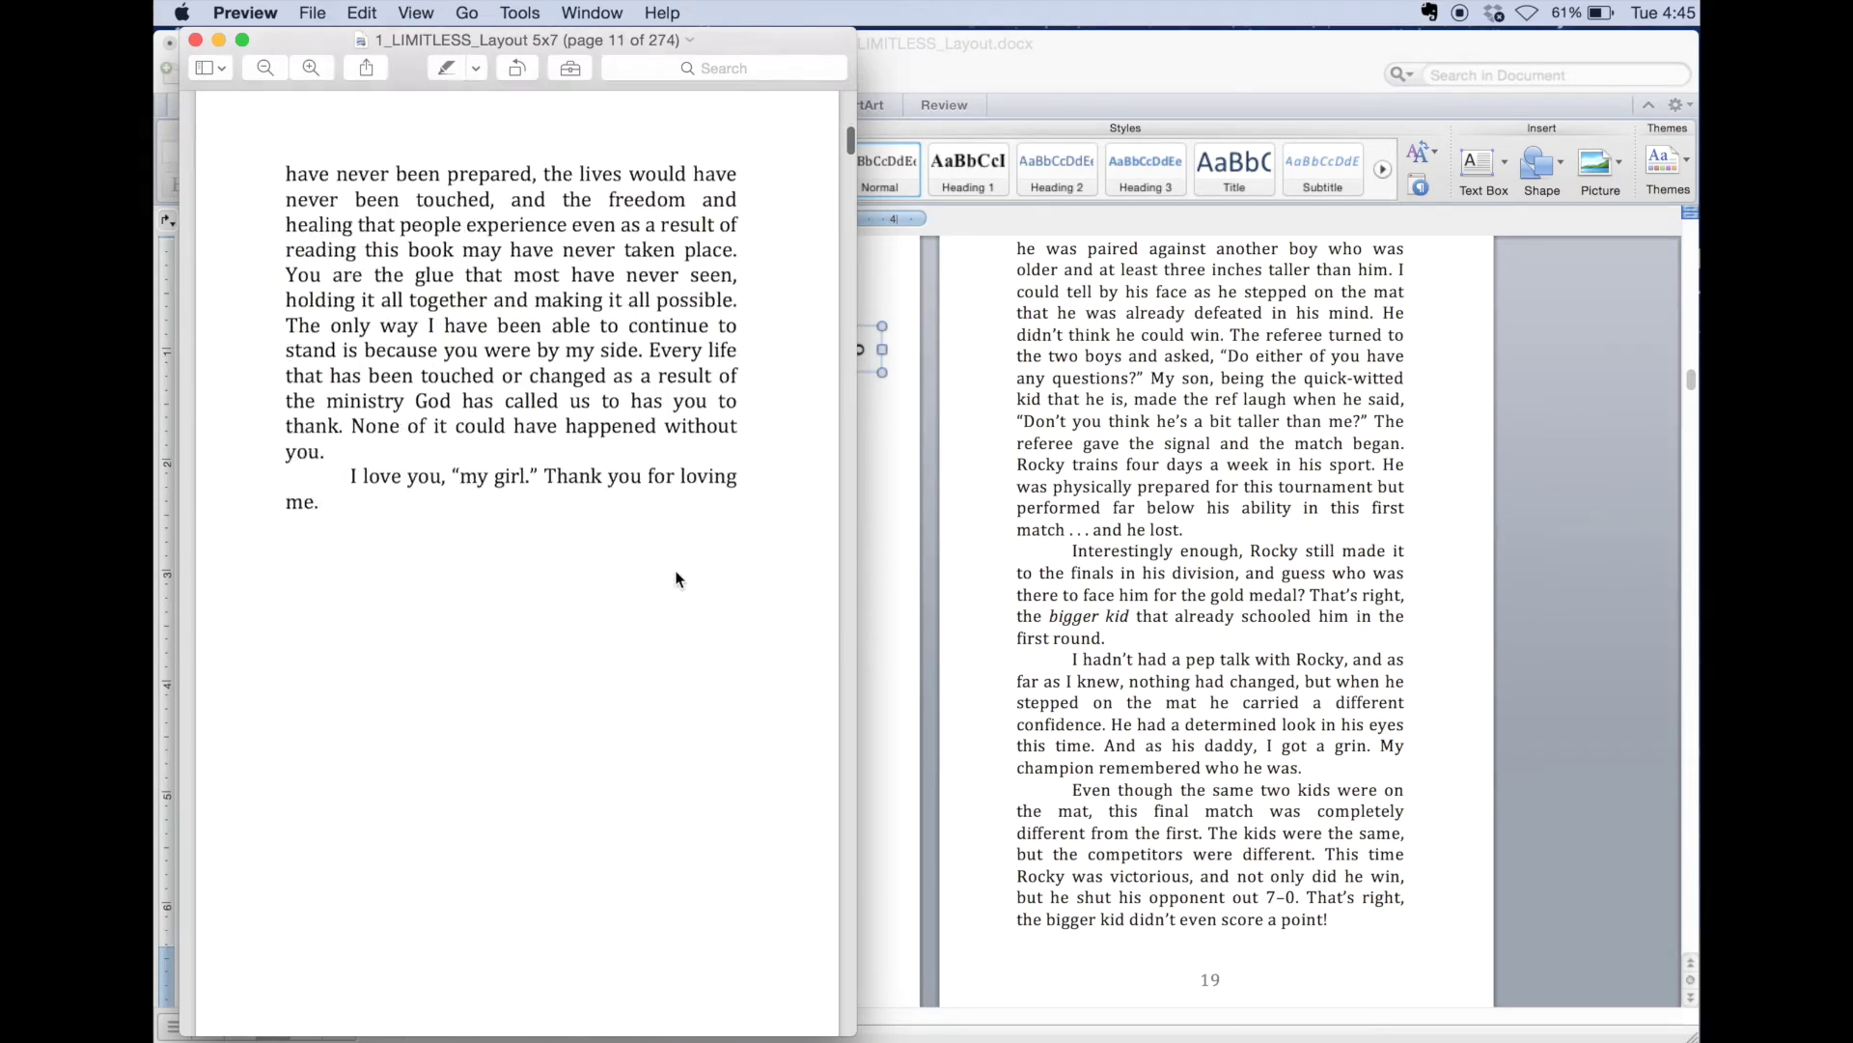
scroll(676, 579, down, 15)
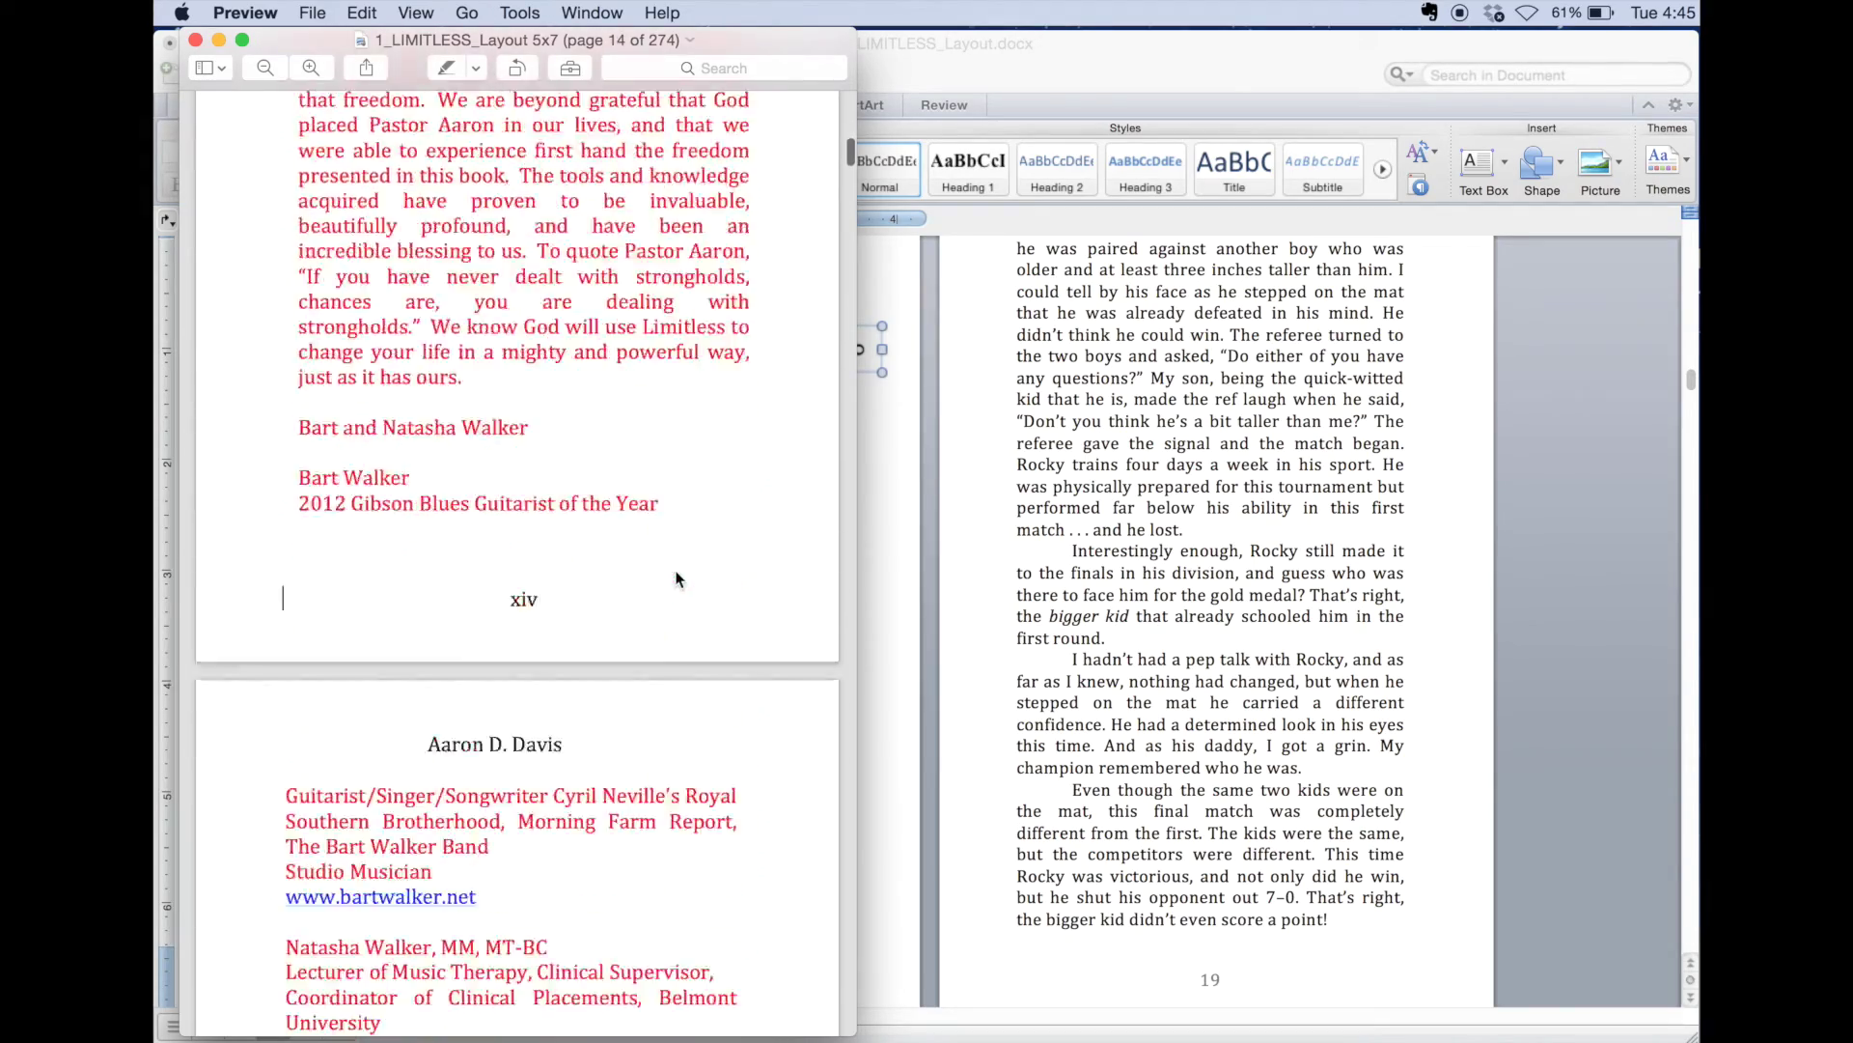
scroll(675, 579, down, 15)
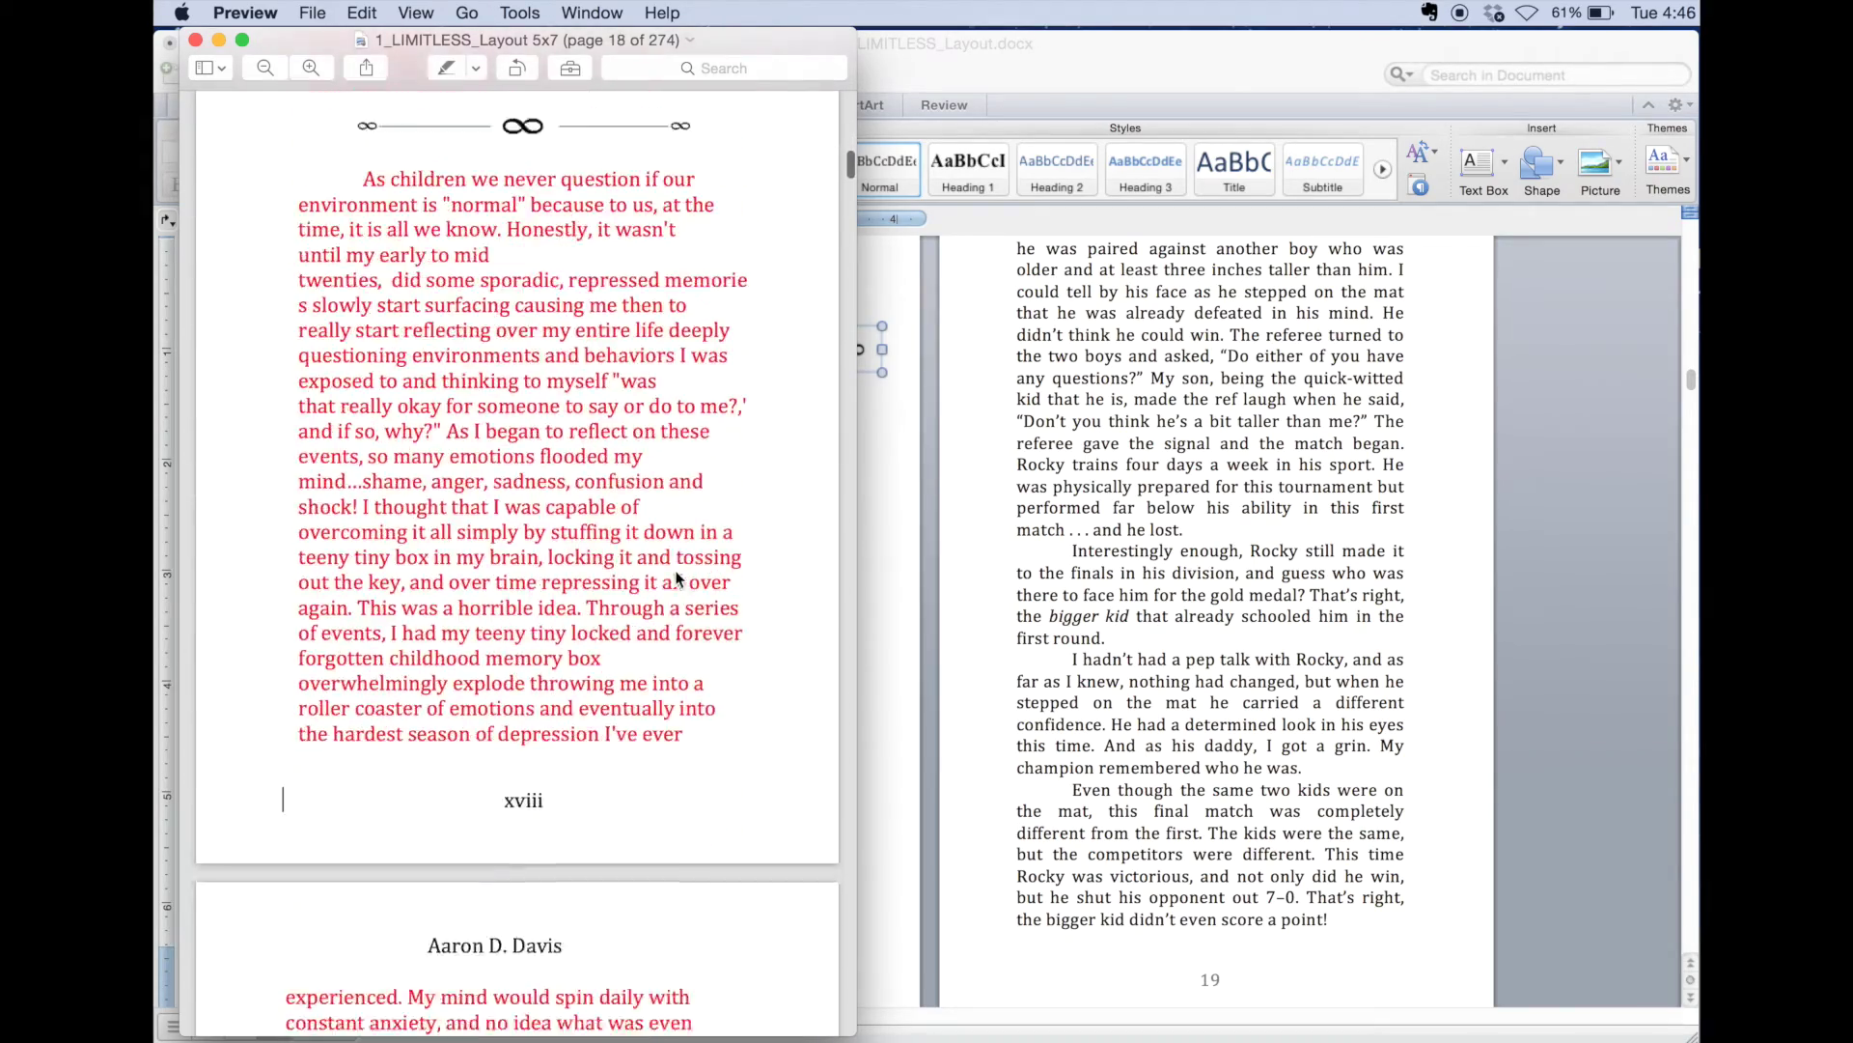
scroll(675, 579, down, 20)
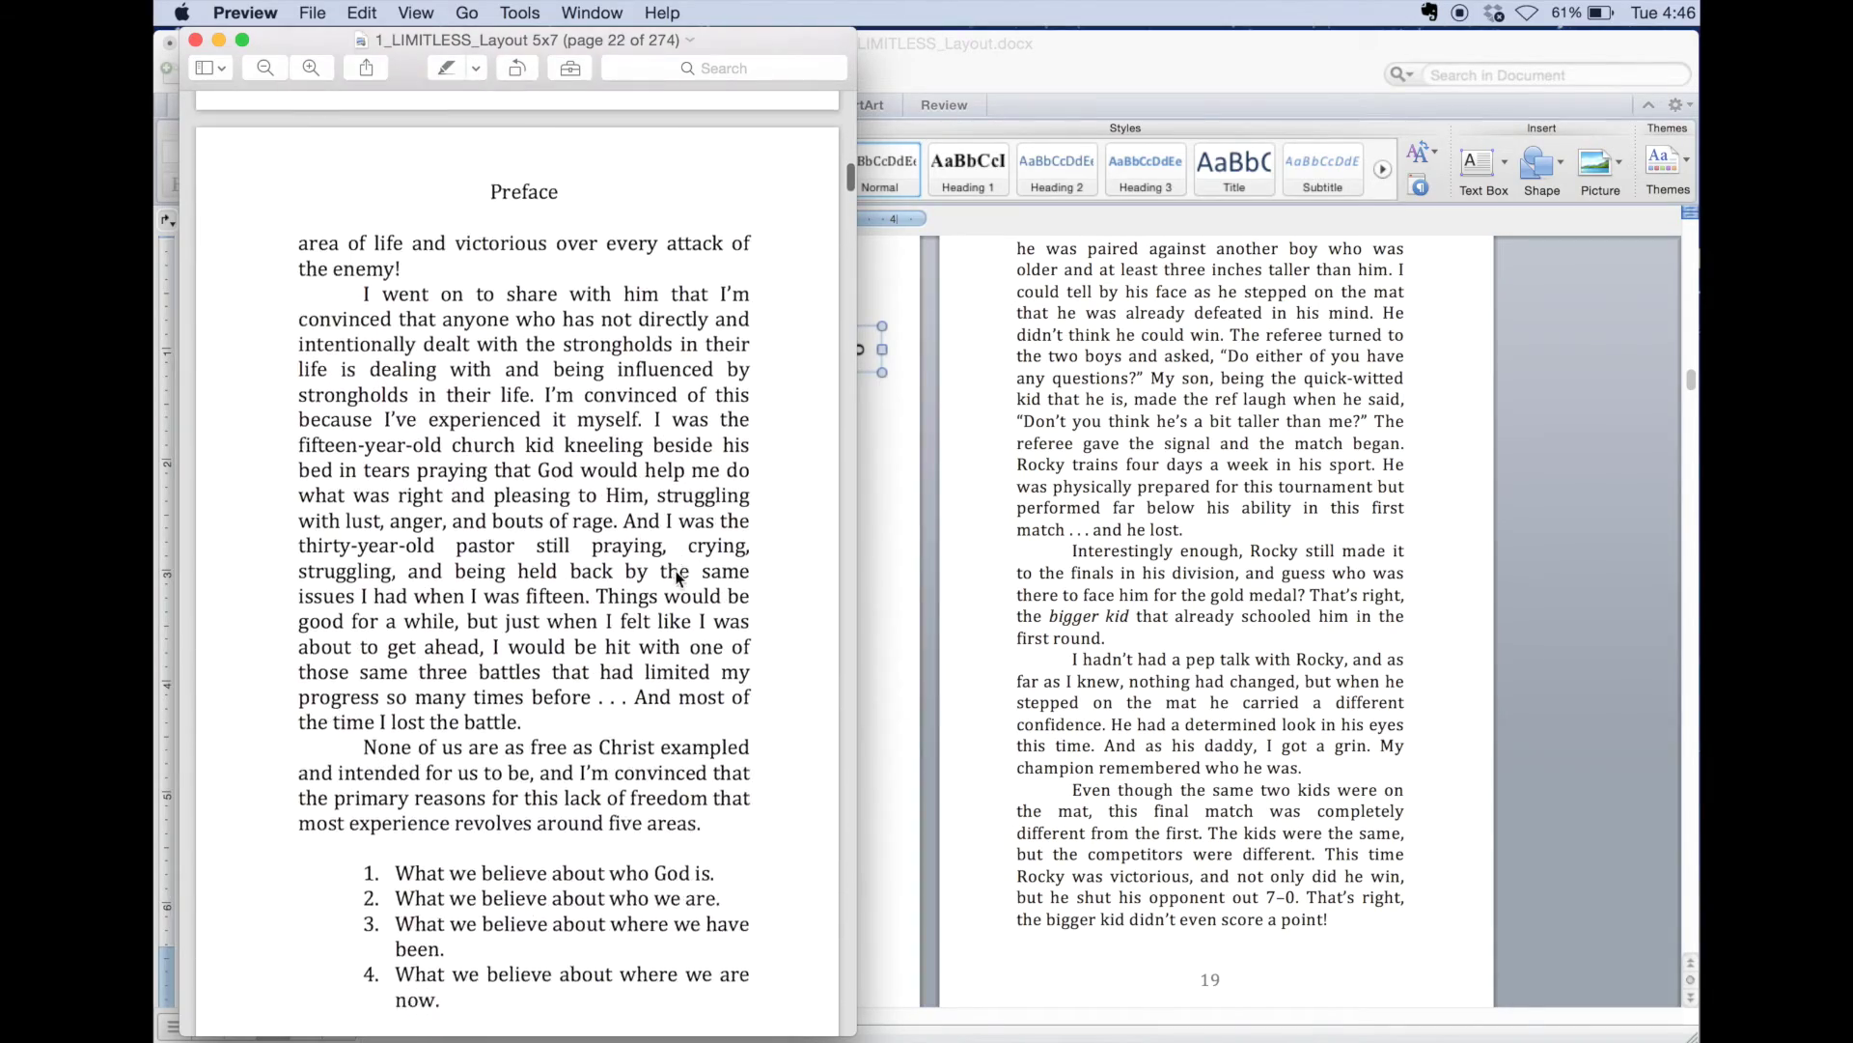
scroll(676, 580, down, 20)
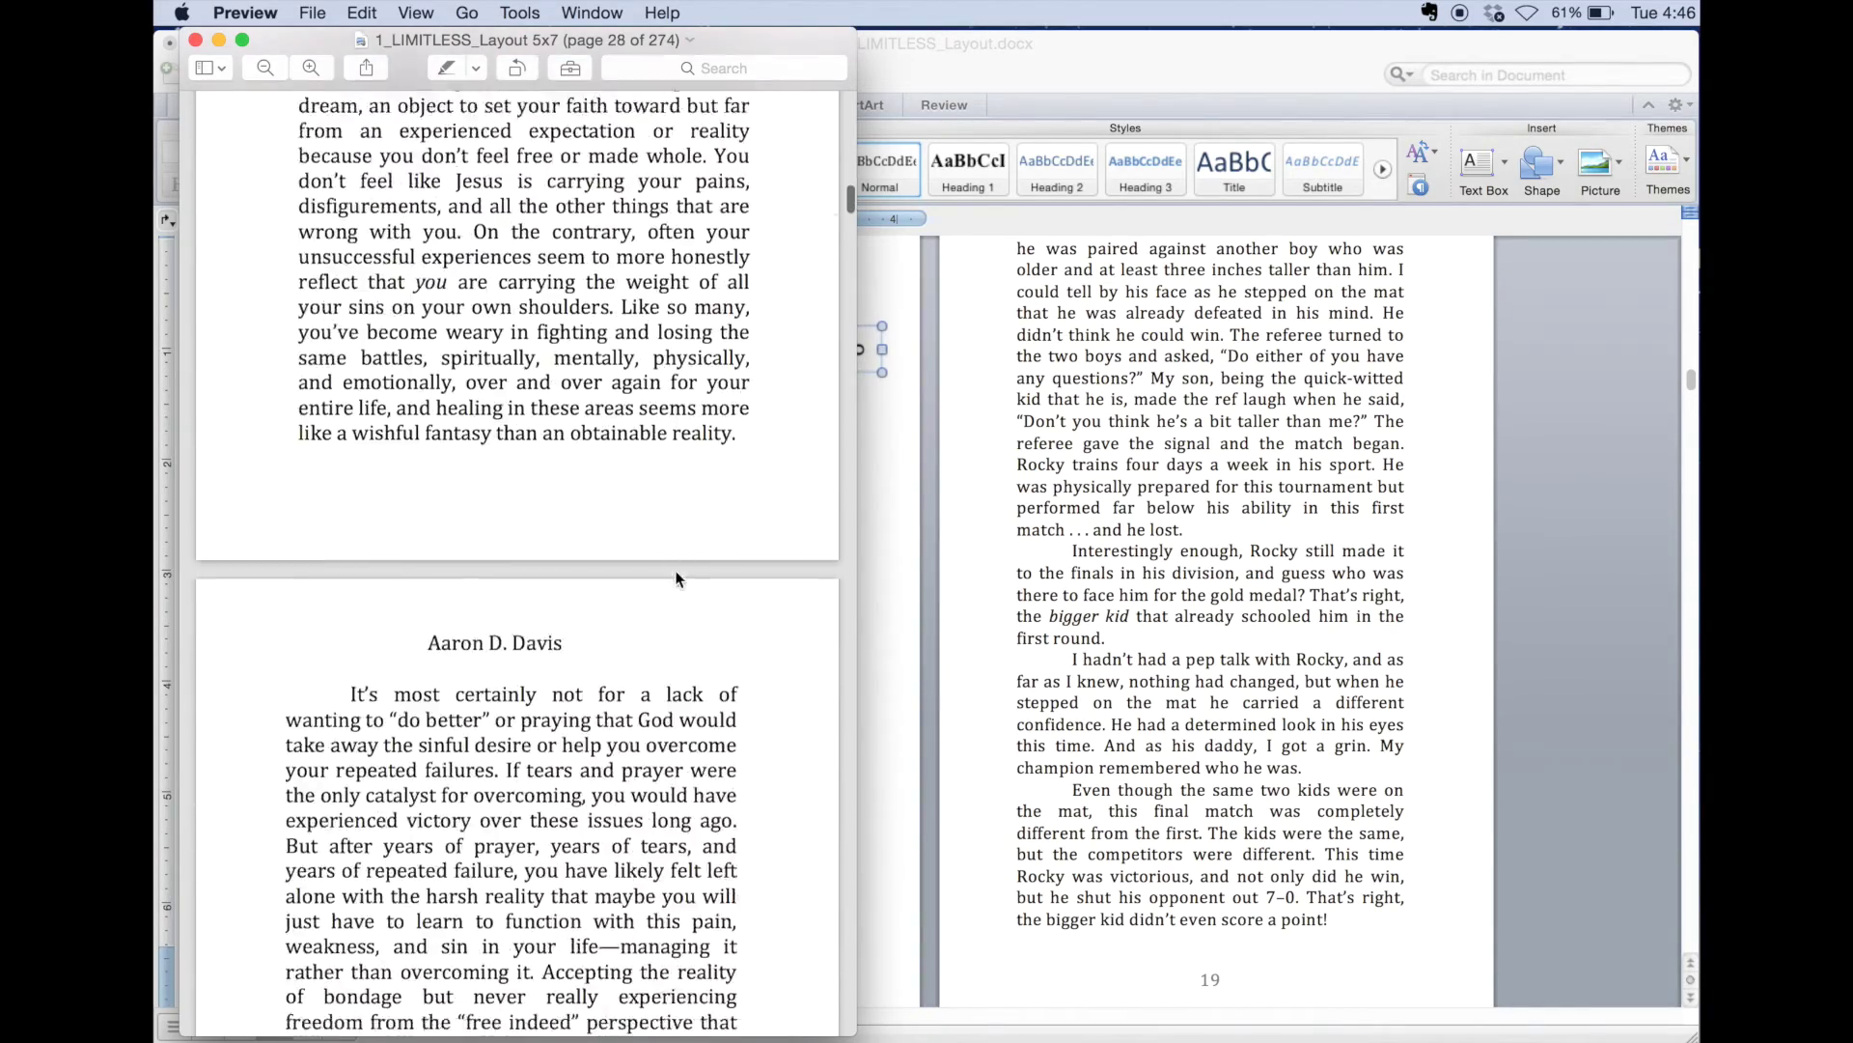
scroll(678, 578, down, 15)
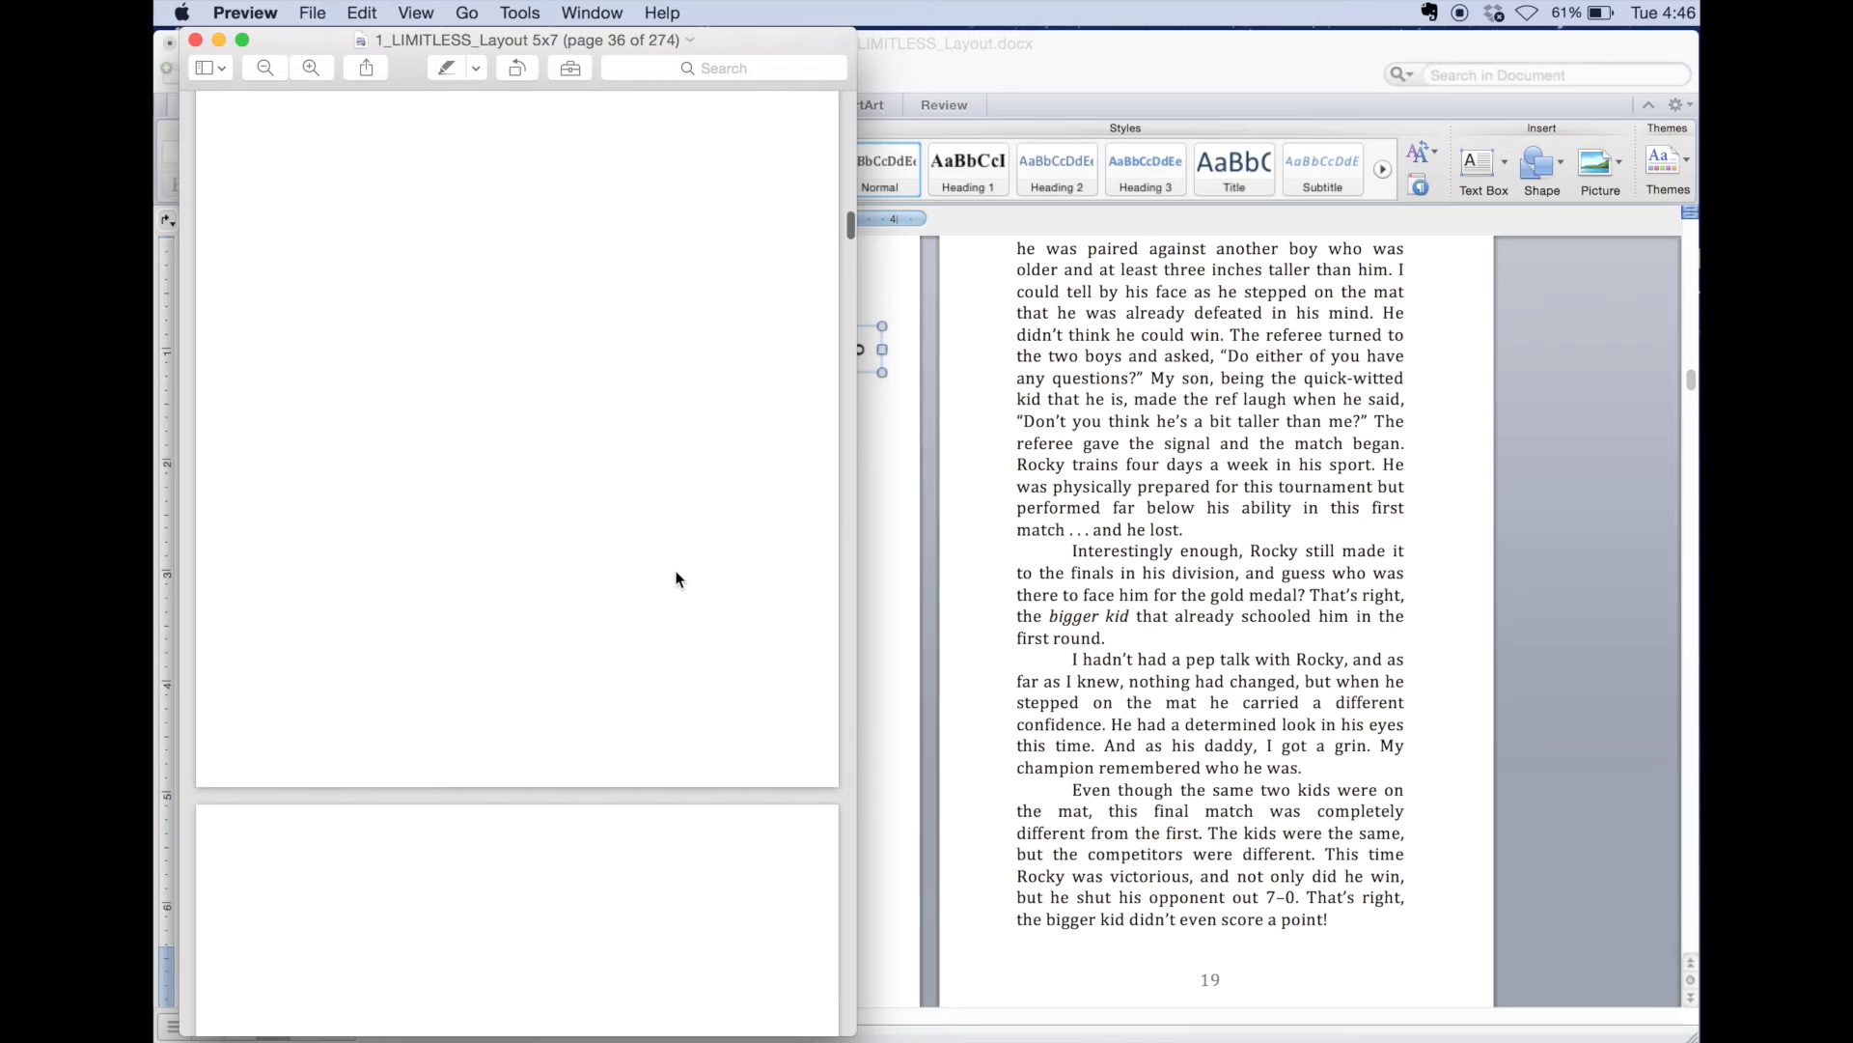
scroll(679, 578, down, 15)
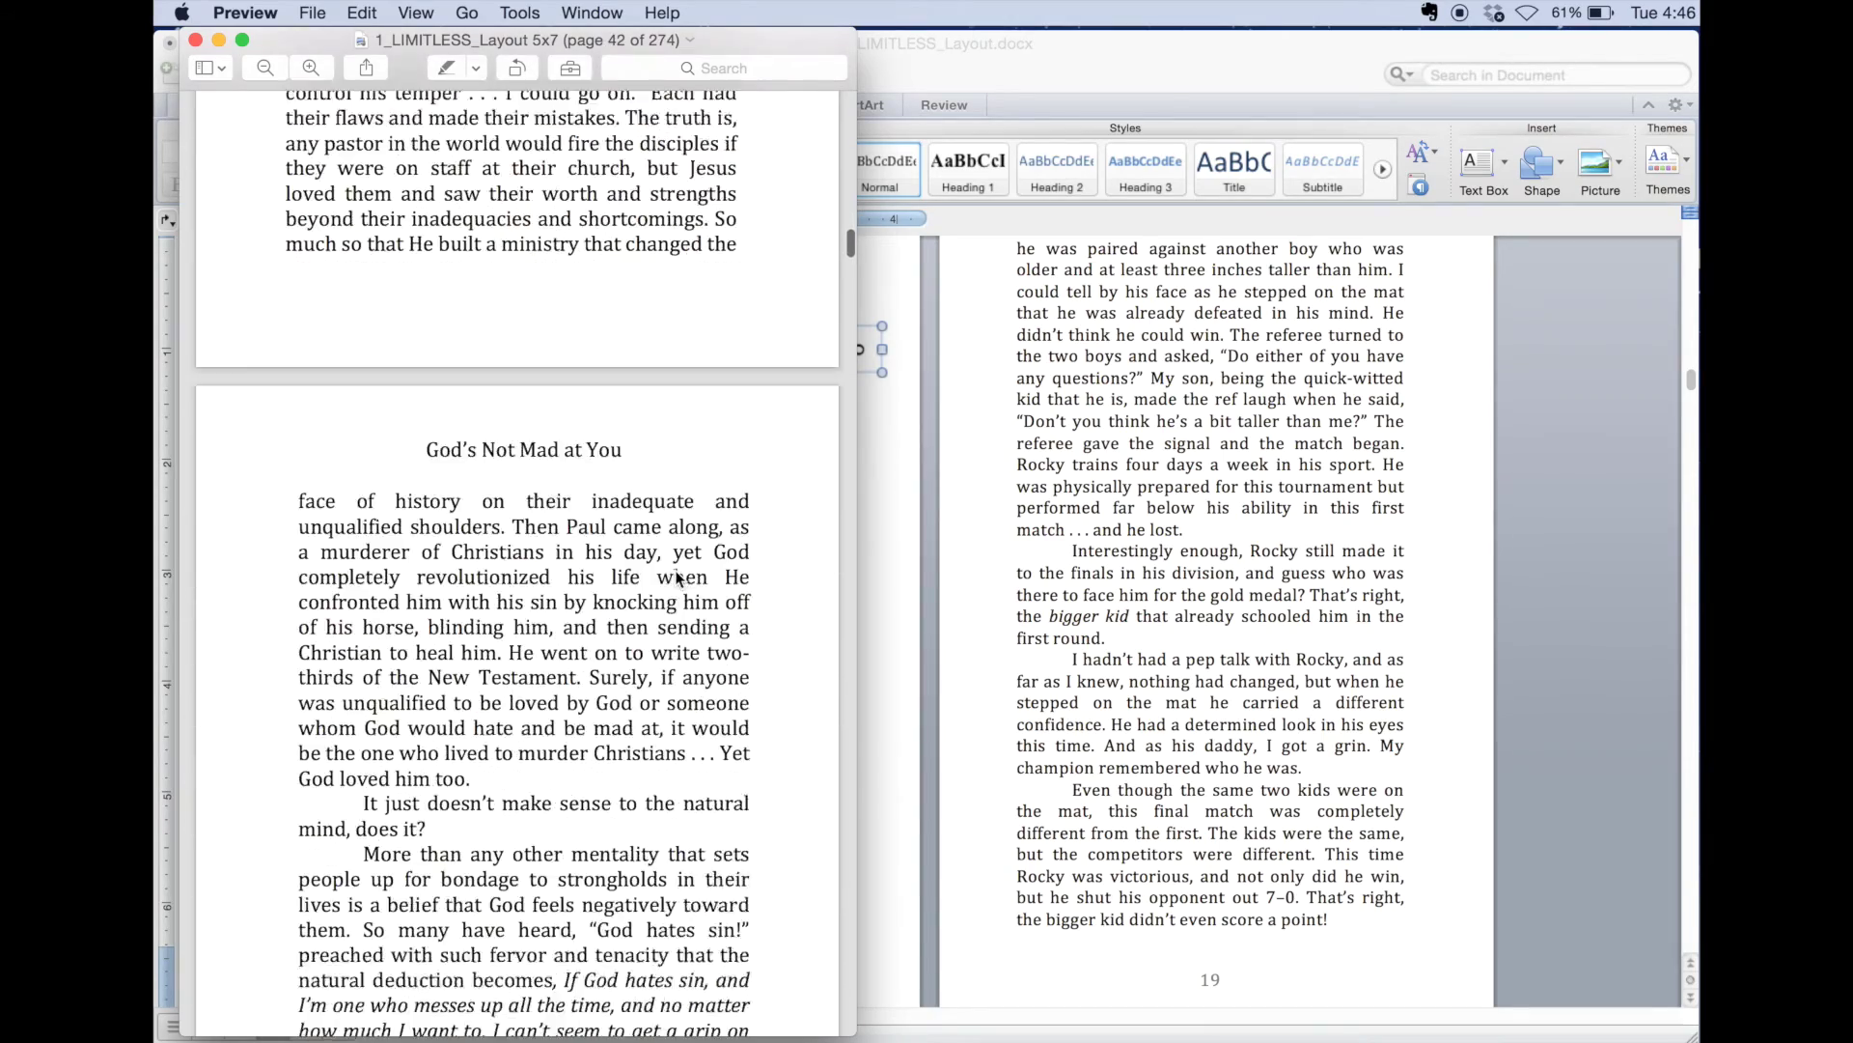
scroll(678, 578, down, 10)
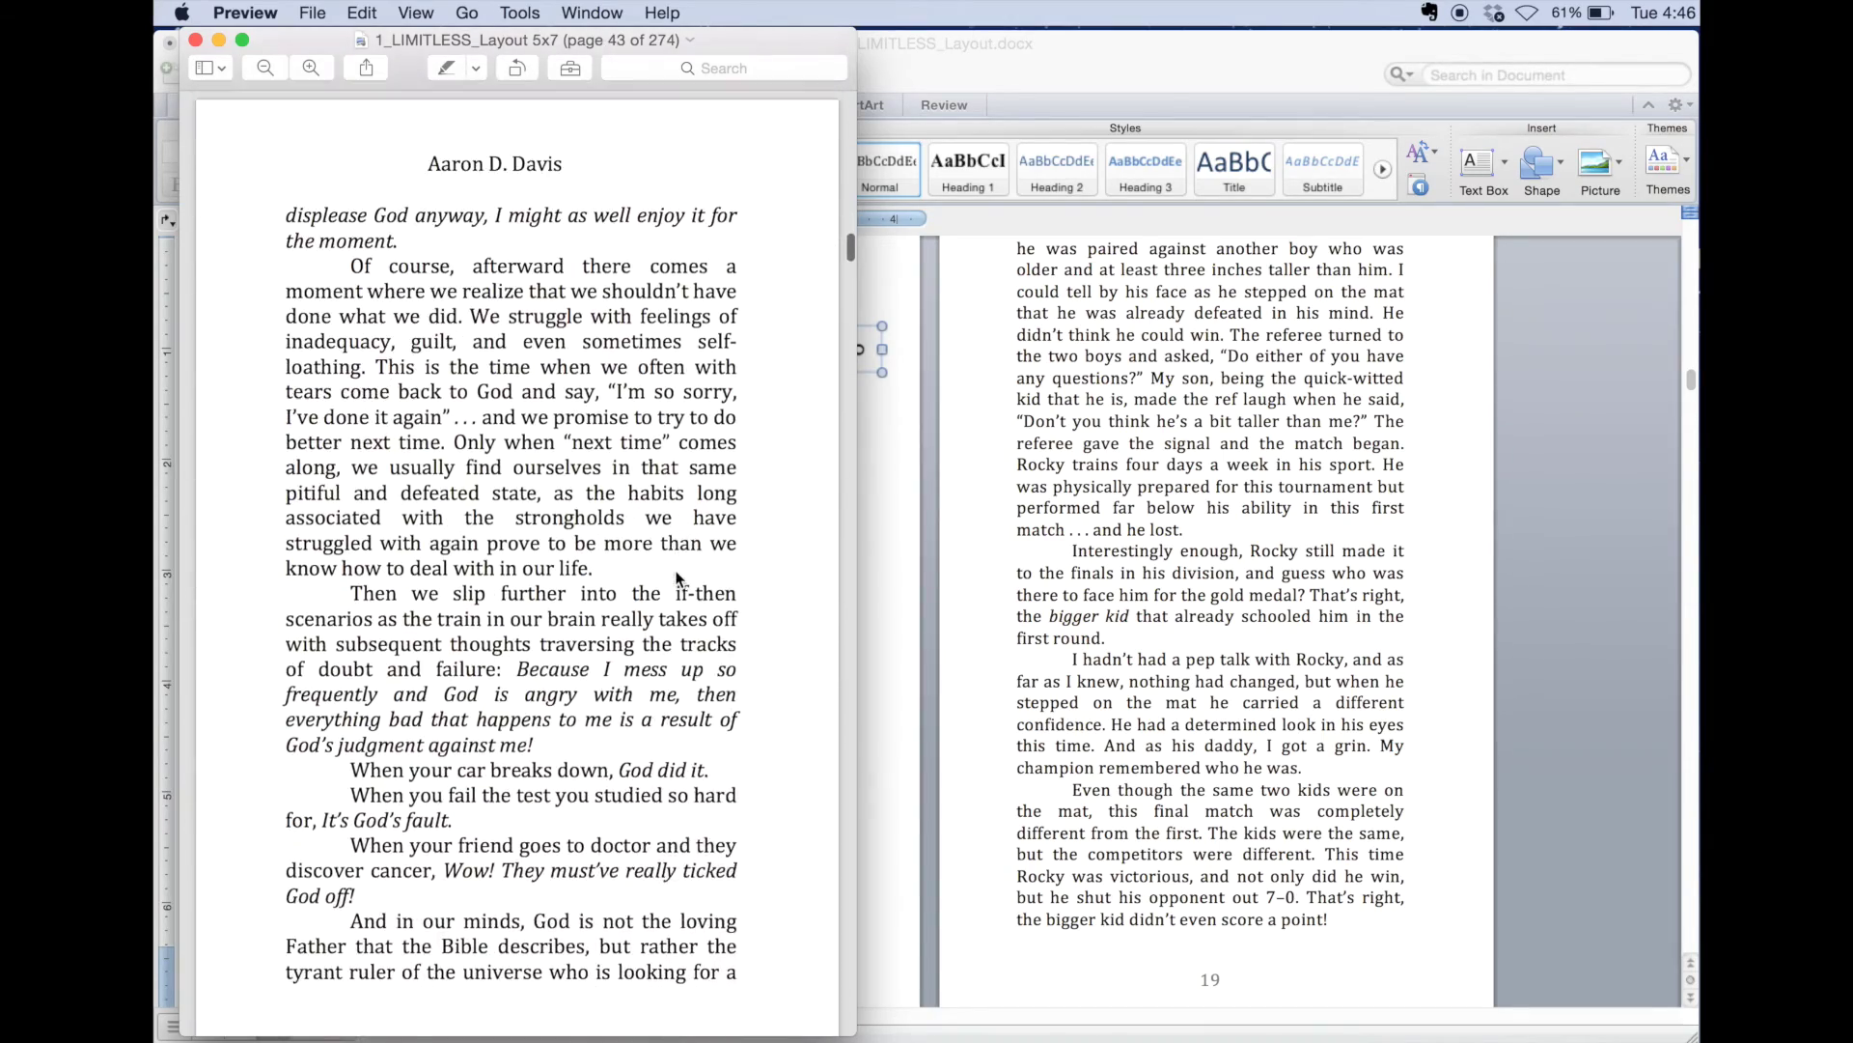
scroll(649, 502, down, 15)
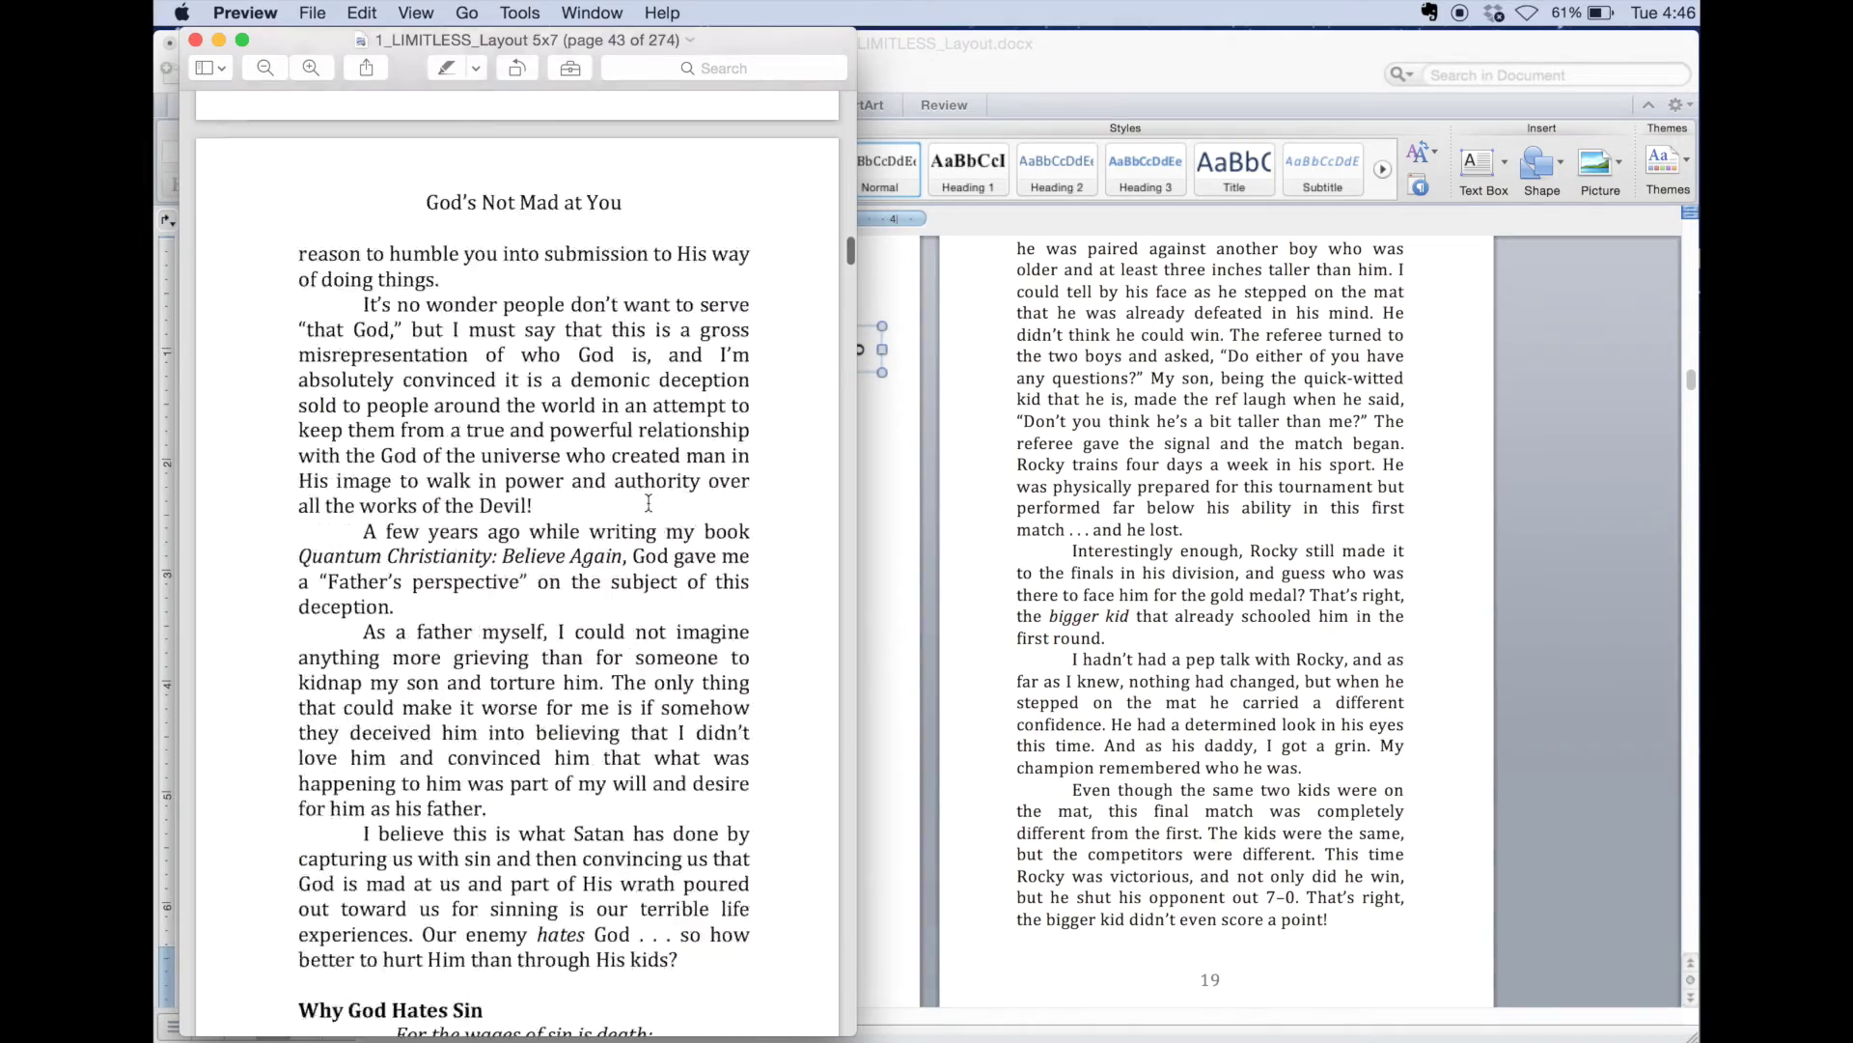
scroll(649, 502, down, 12)
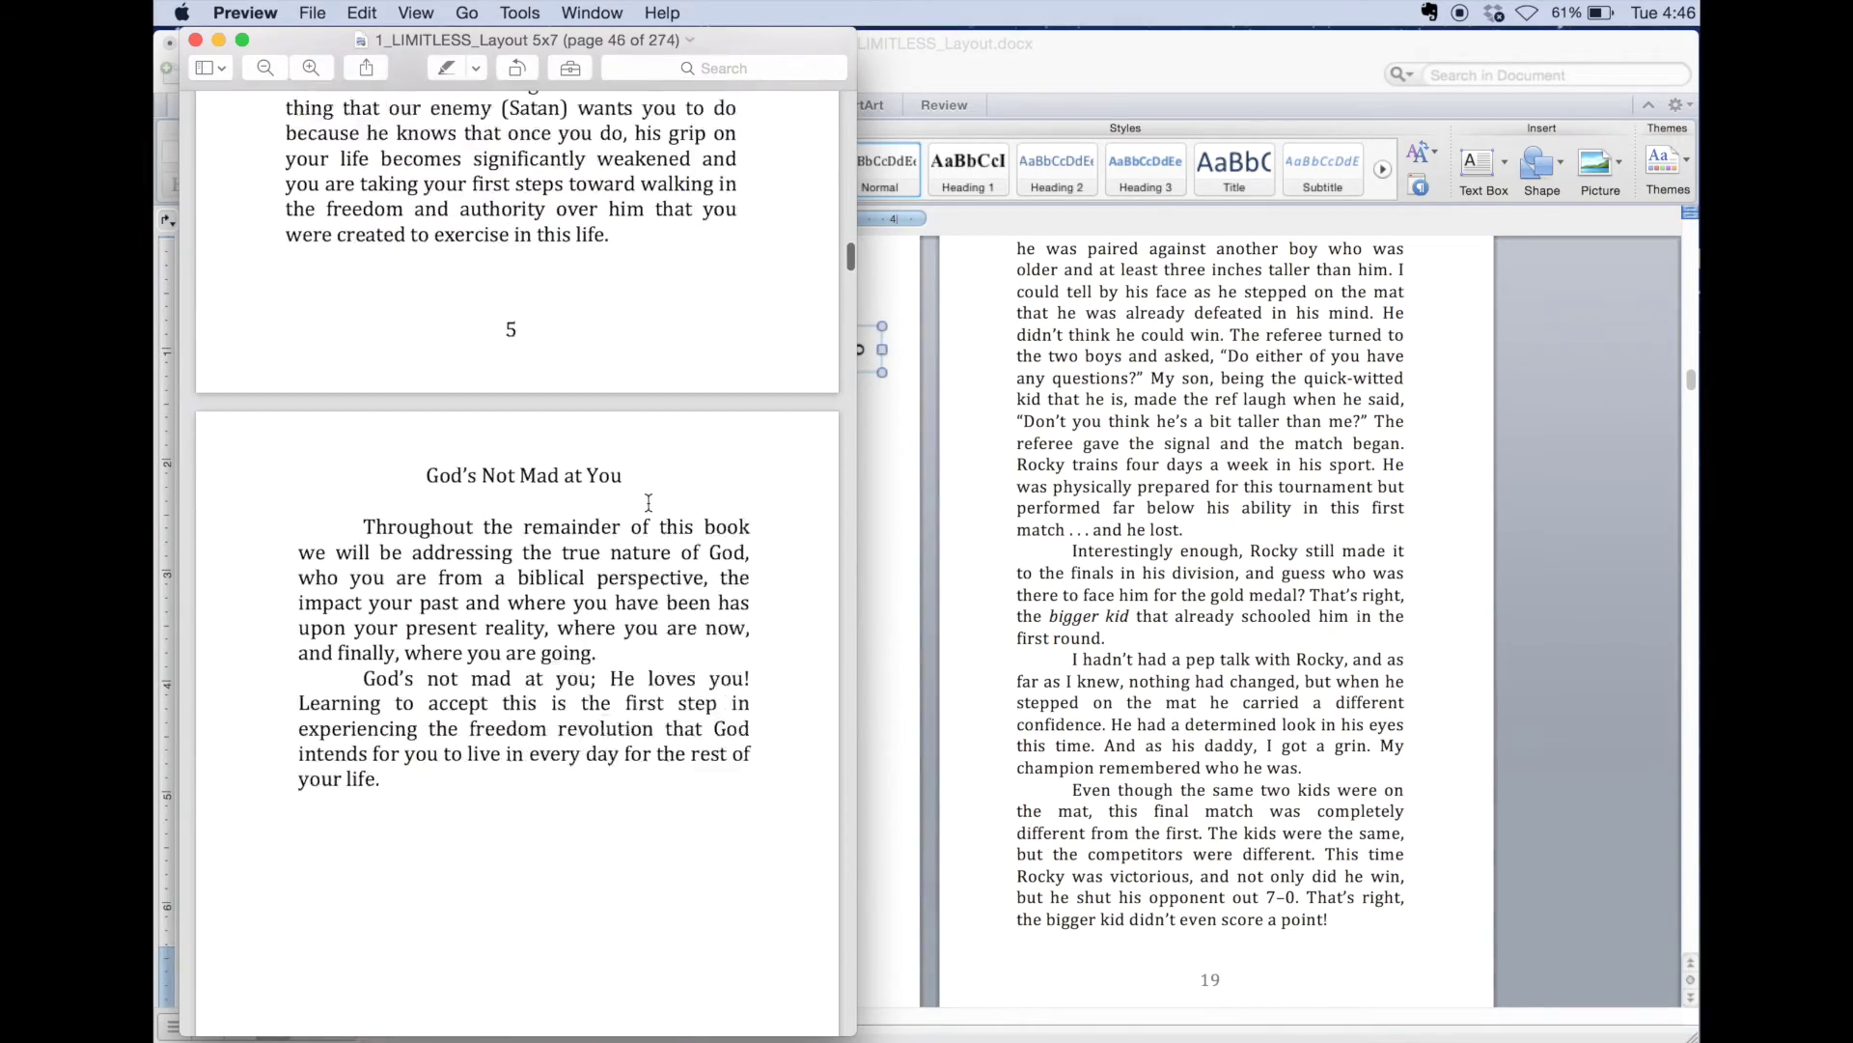
scroll(649, 502, down, 10)
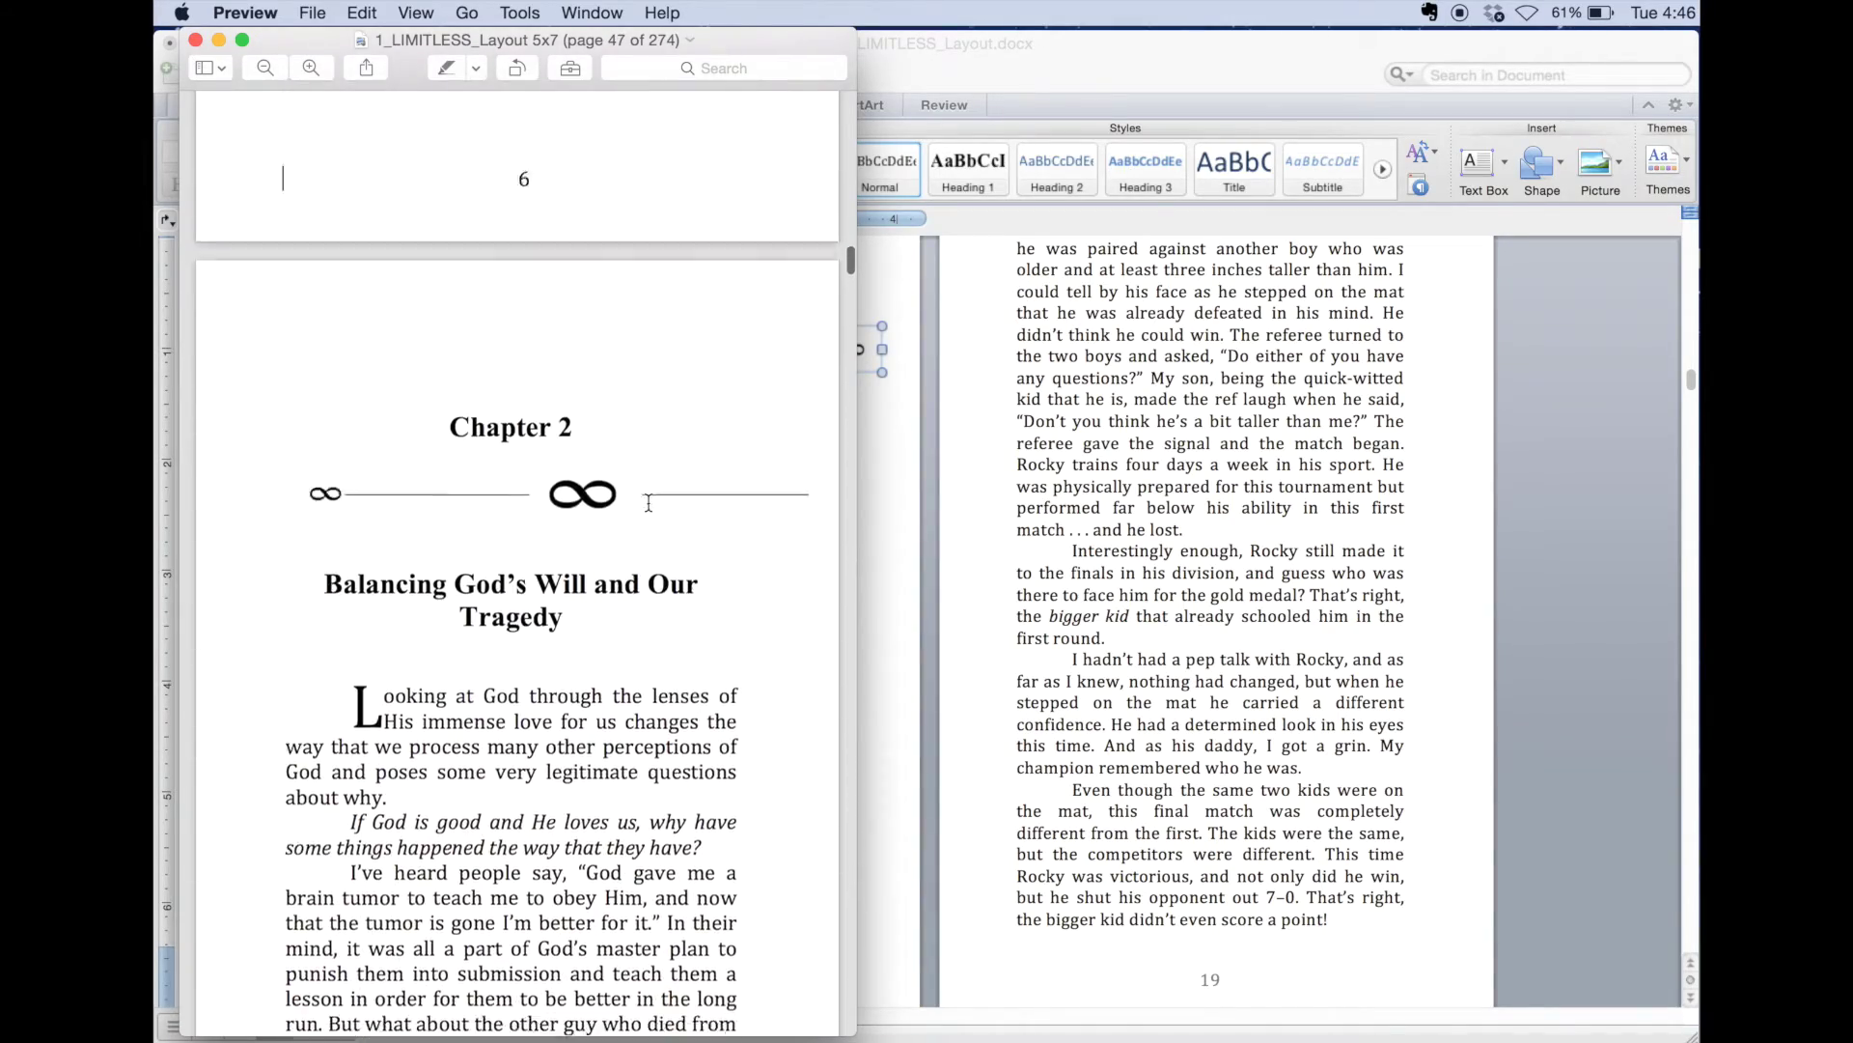
scroll(649, 502, down, 10)
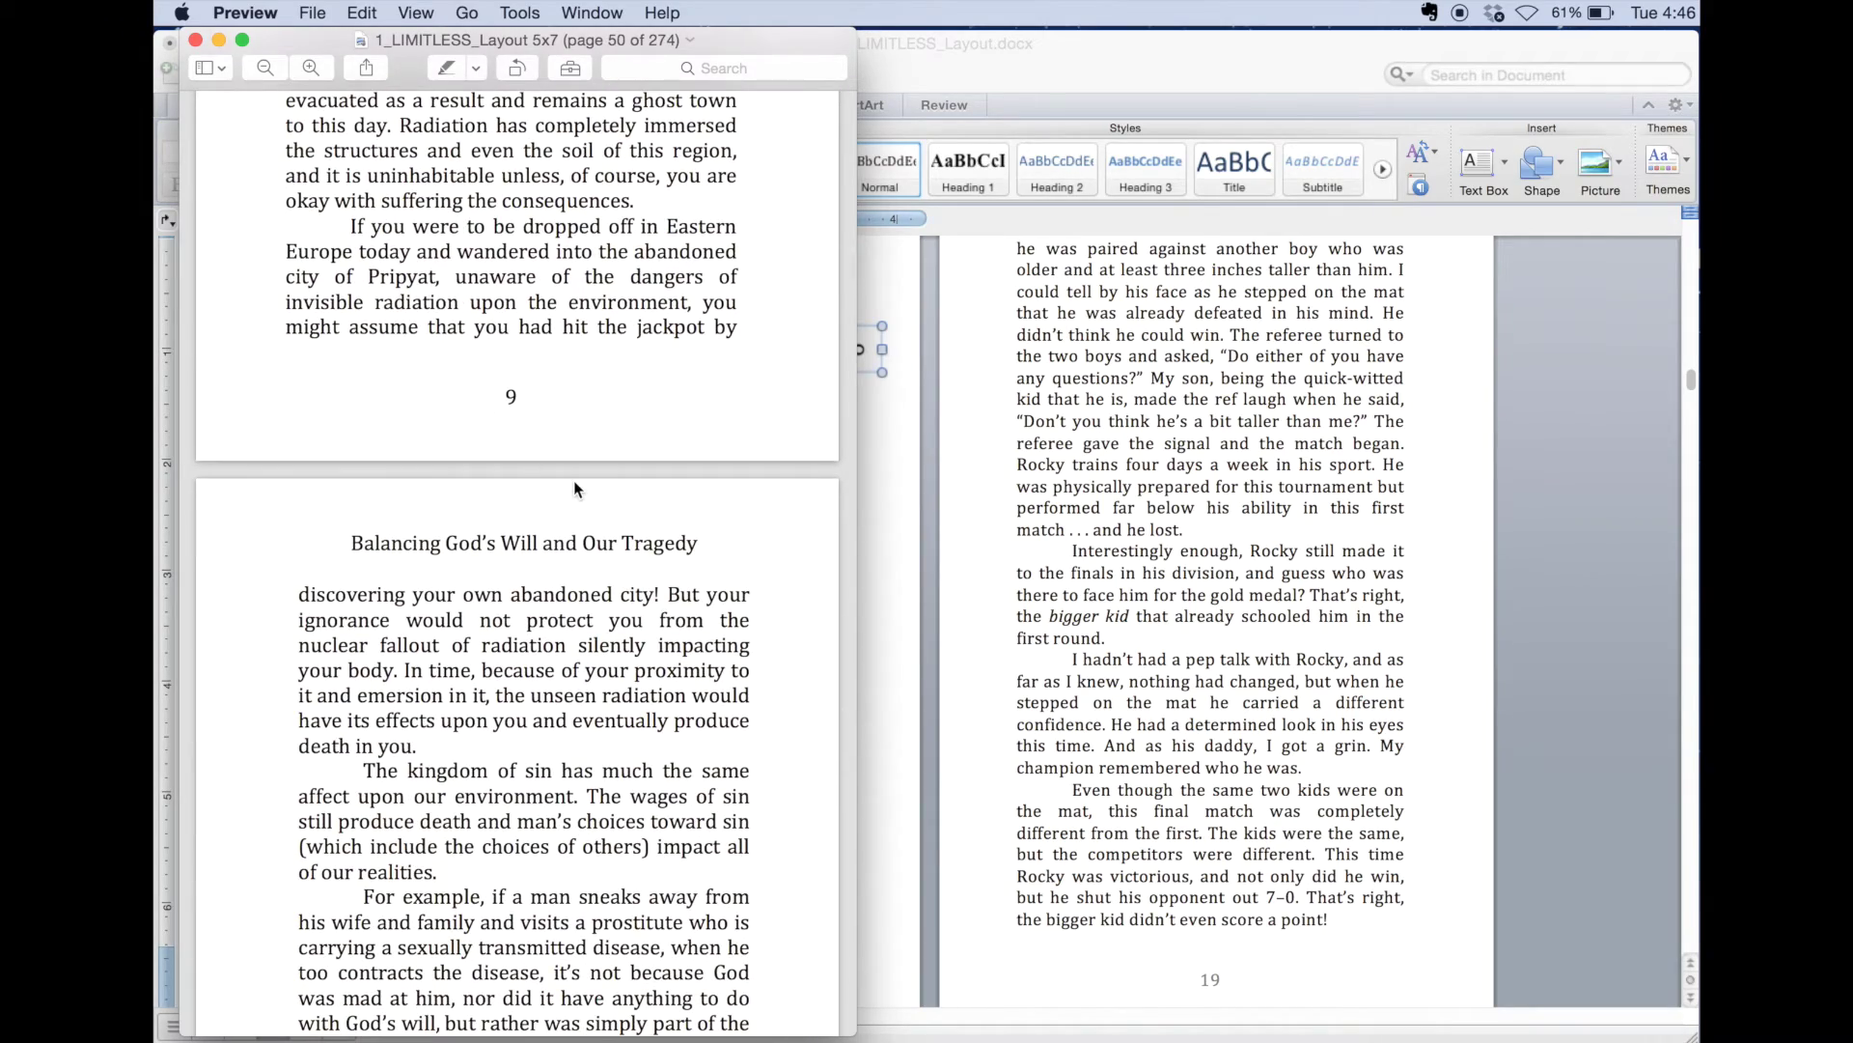
click(197, 39)
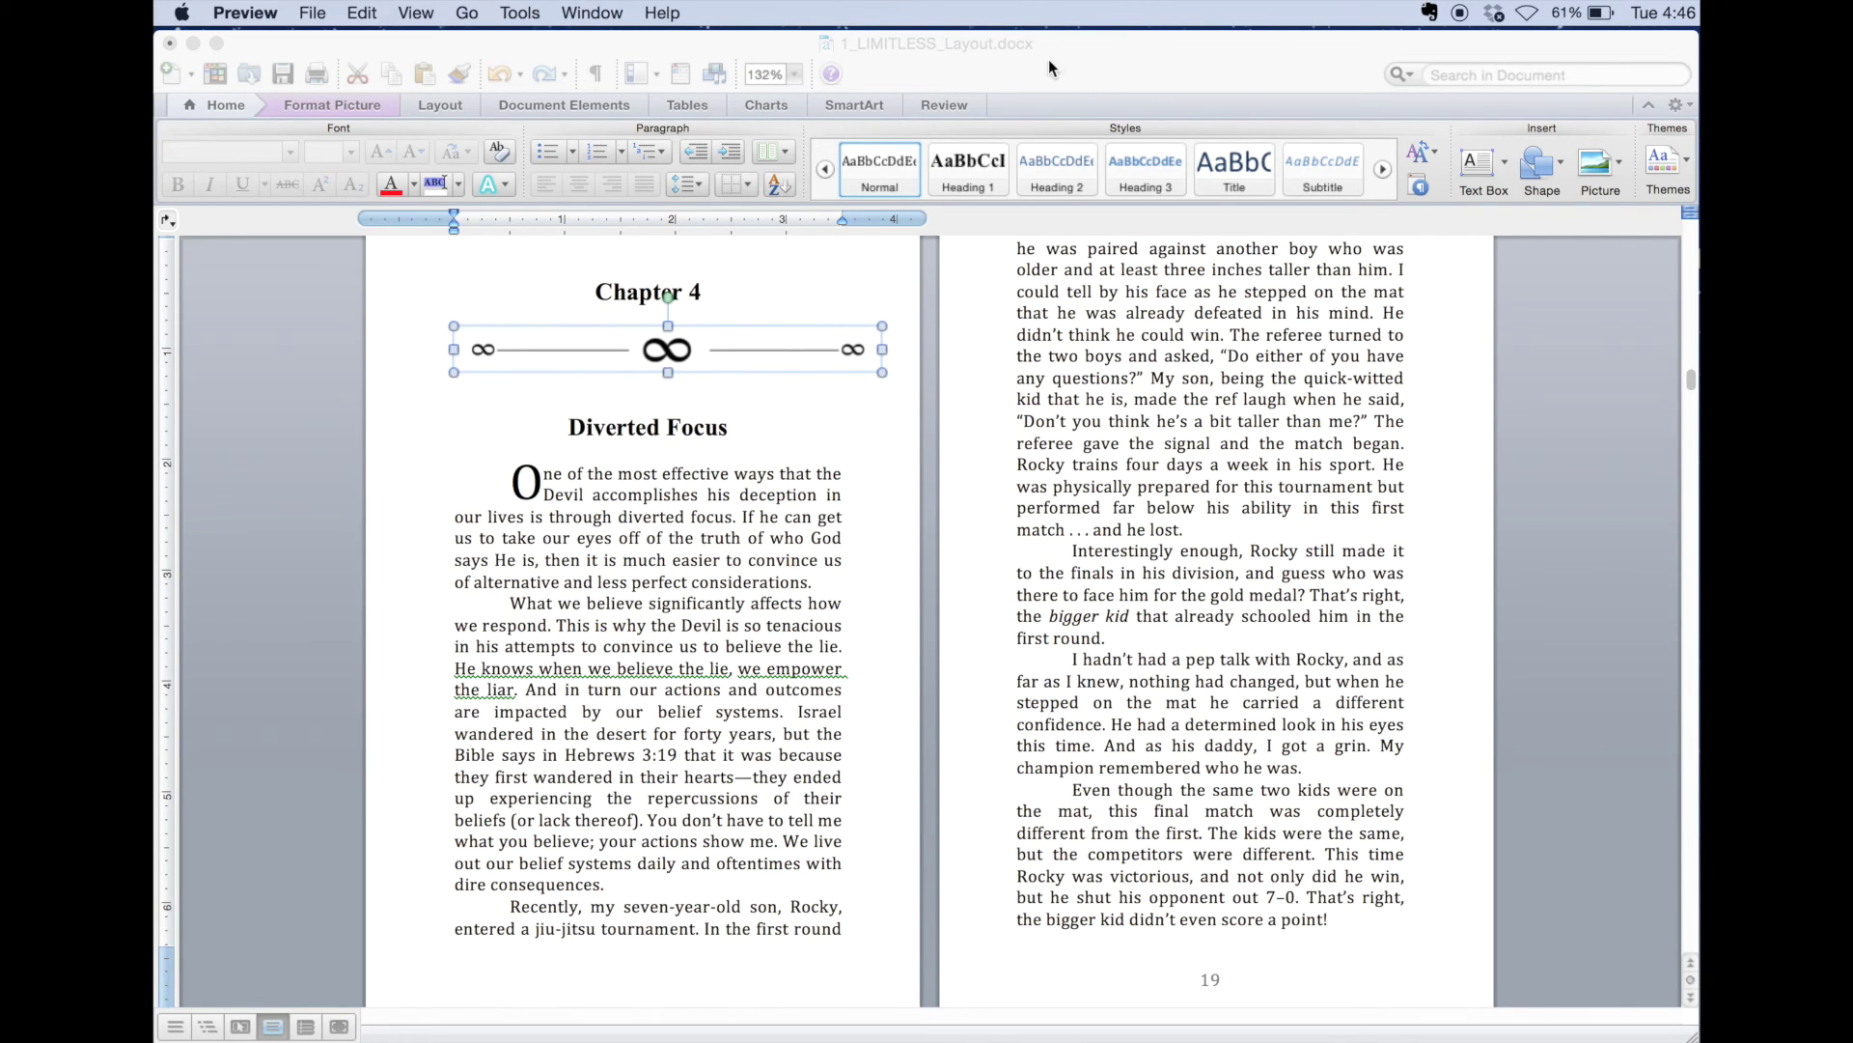
click(1074, 62)
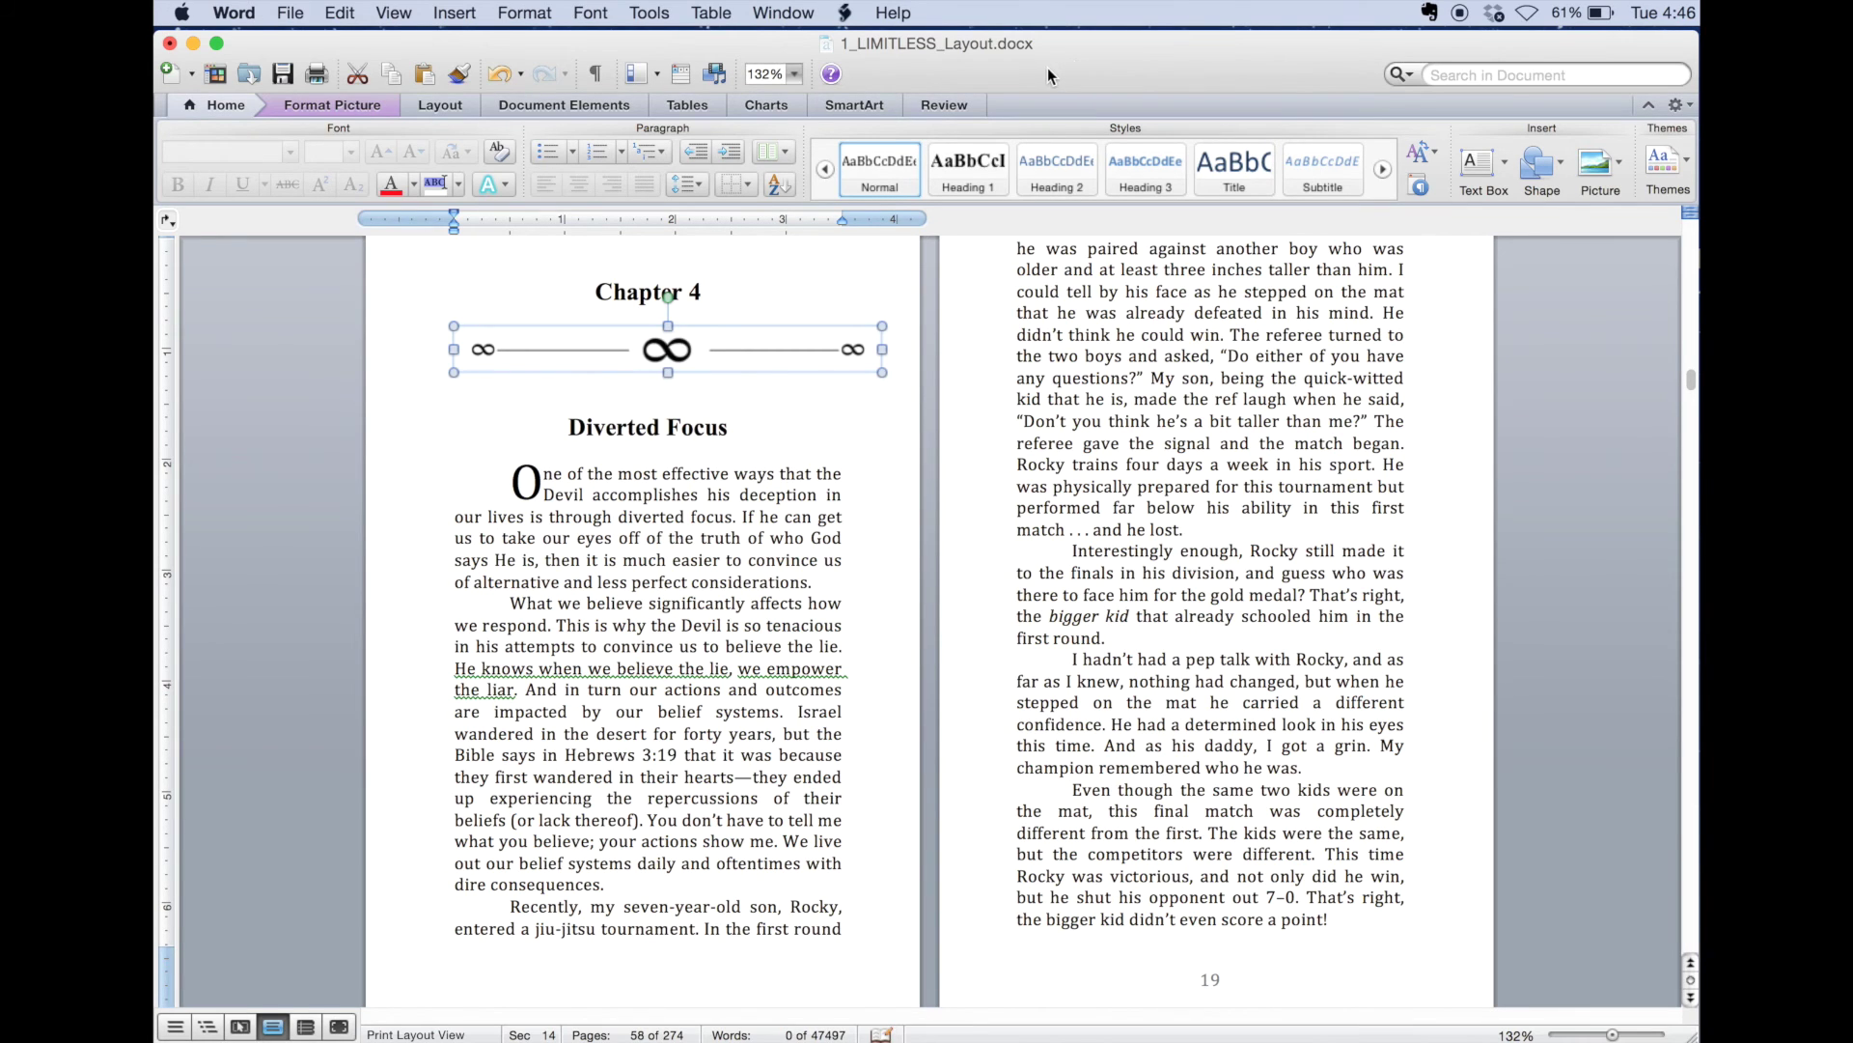